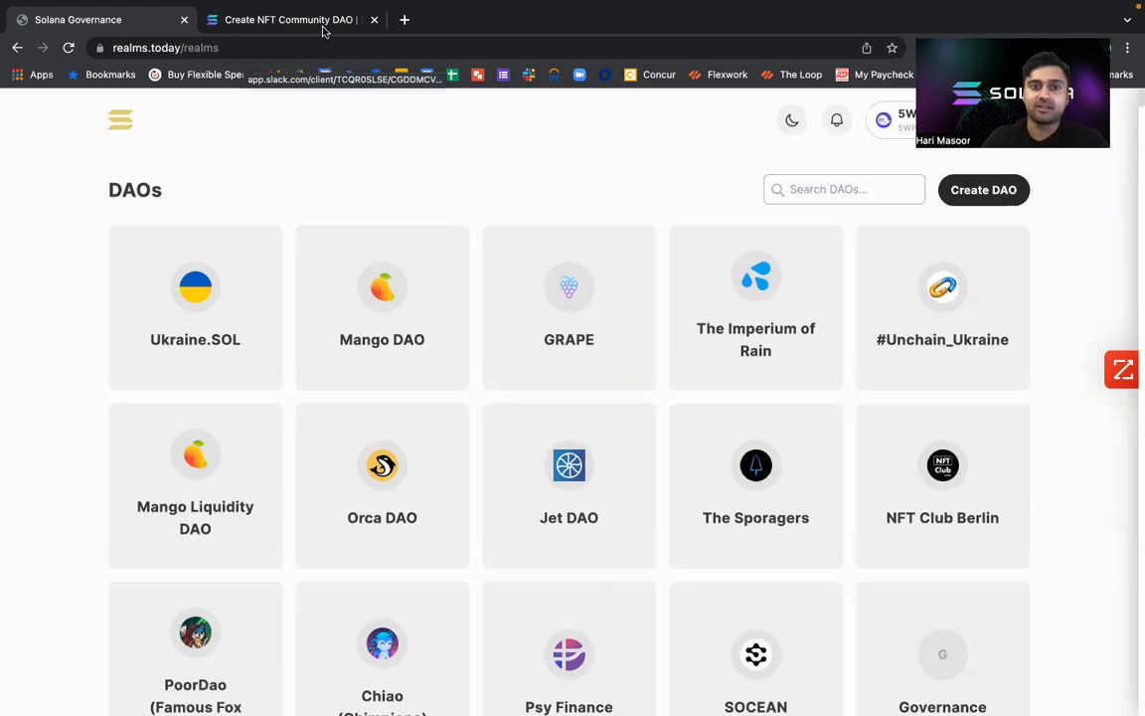
Look over the introduction of the Create NFT Community DAO documentation and return to the DAO list.
click(242, 22)
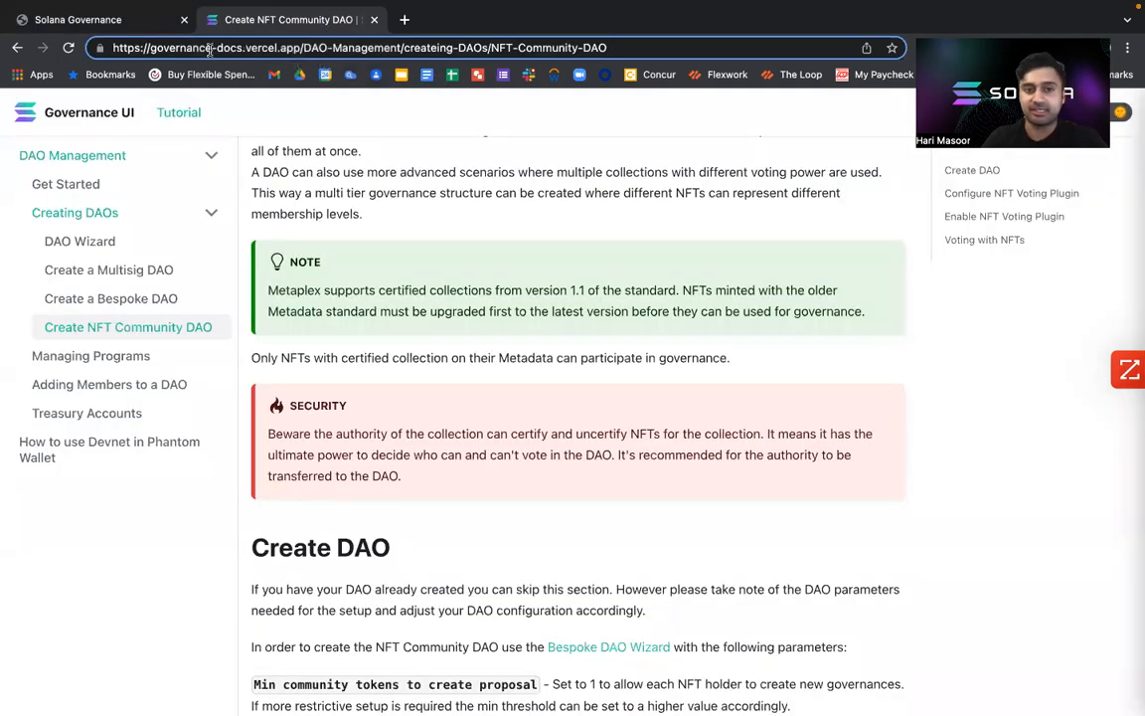
scroll(489, 328, up, 4)
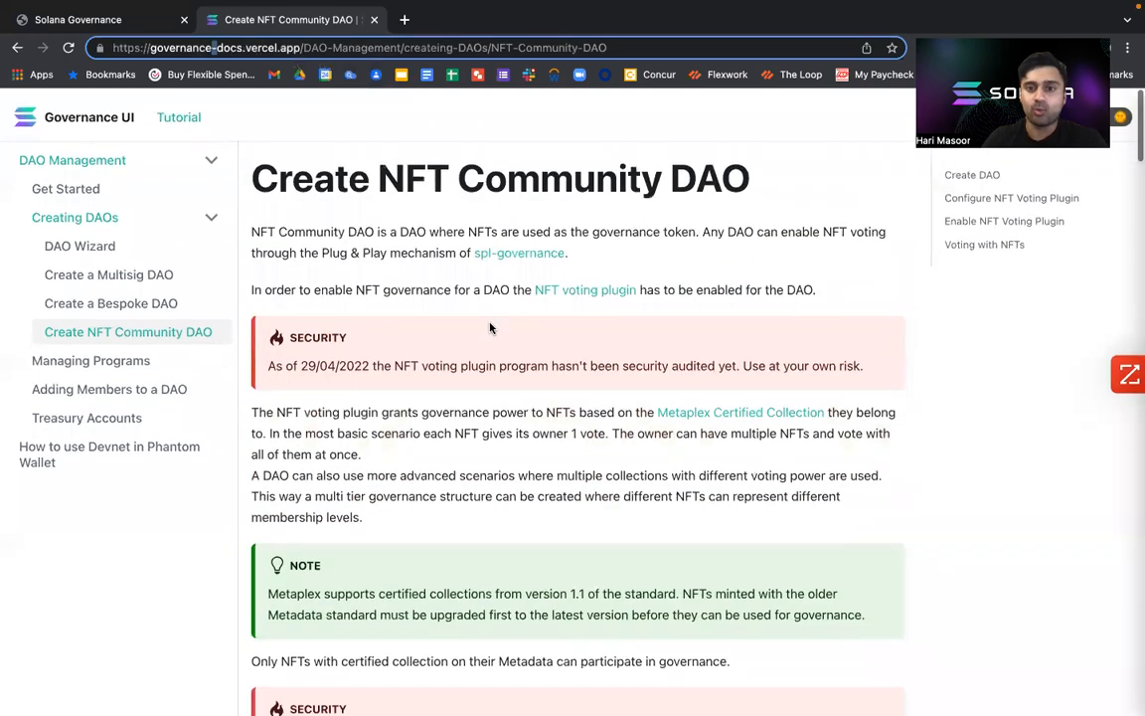
click(159, 21)
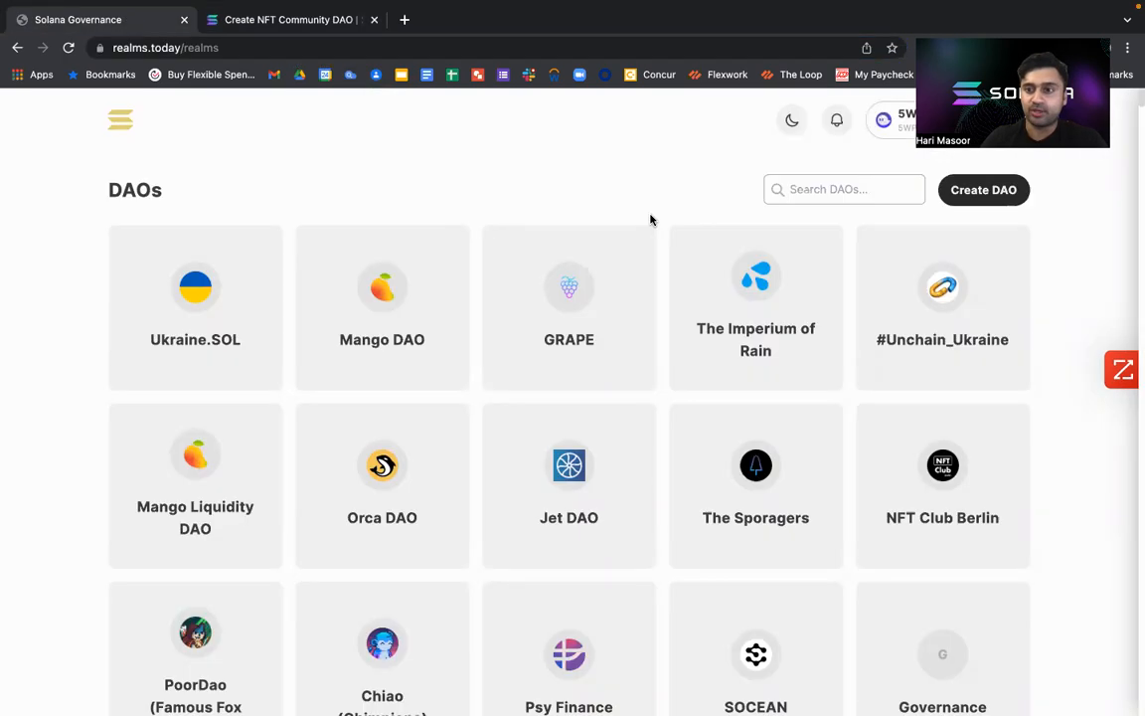
Start a bespoke DAO named NFT, keeping the default token settings, and proceed to the council settings.
click(985, 189)
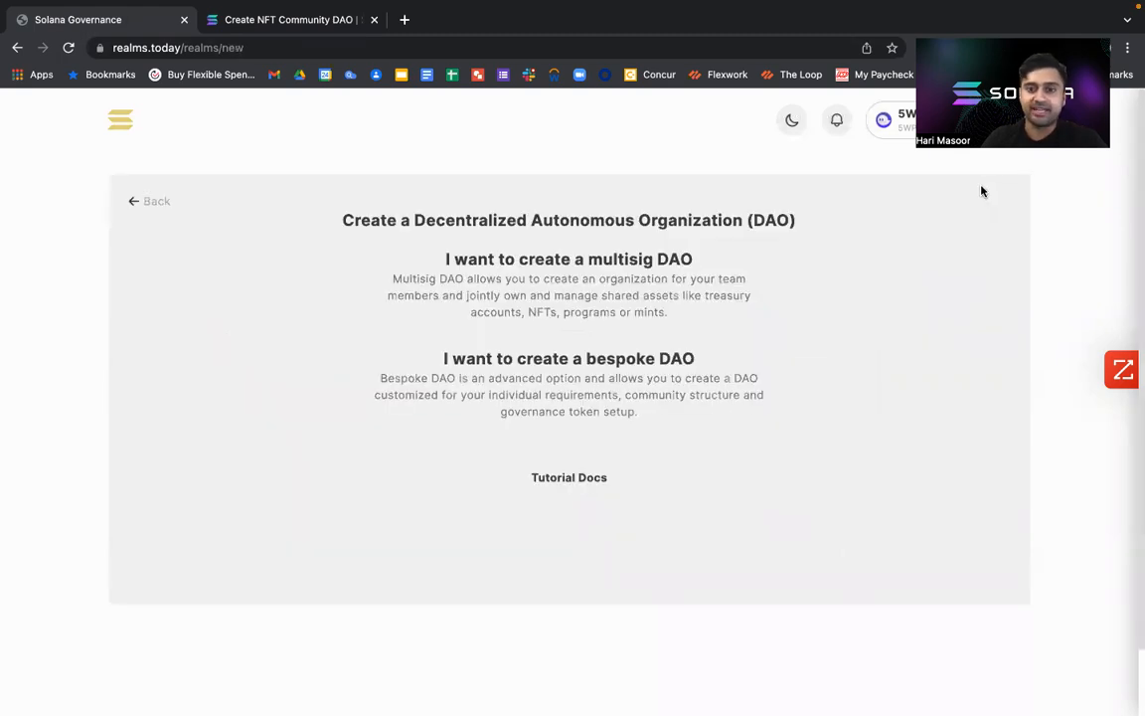
click(525, 389)
click(332, 301)
text(NFT)
click(222, 378)
scroll(222, 406, down, 3)
double_click(165, 321)
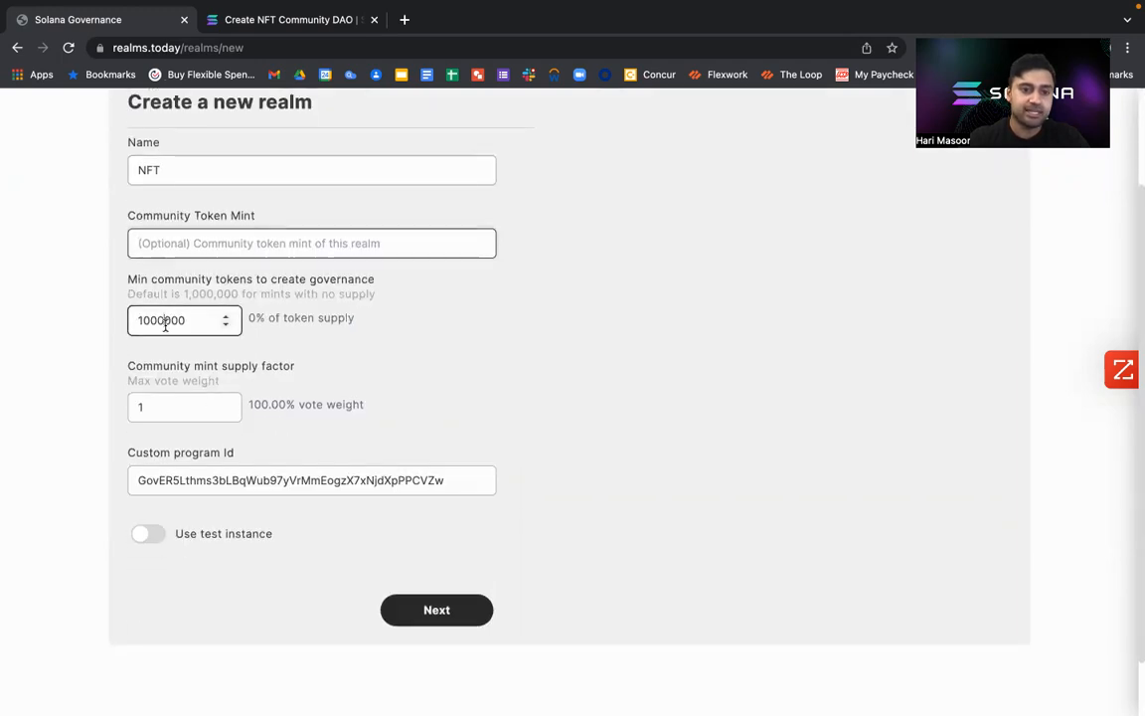
triple_click(209, 414)
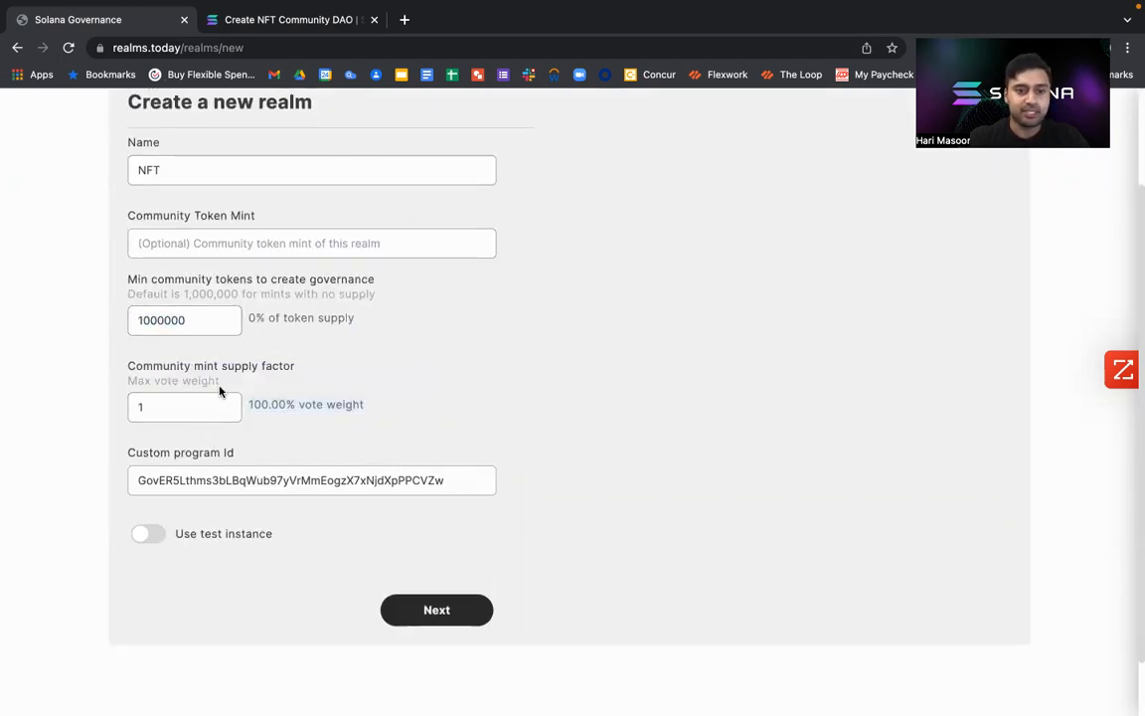
click(447, 622)
Set the council's approval quorum to 51% with the existing member wallet and proceed to the DAO summary.
click(337, 275)
double_click(337, 274)
text(51)
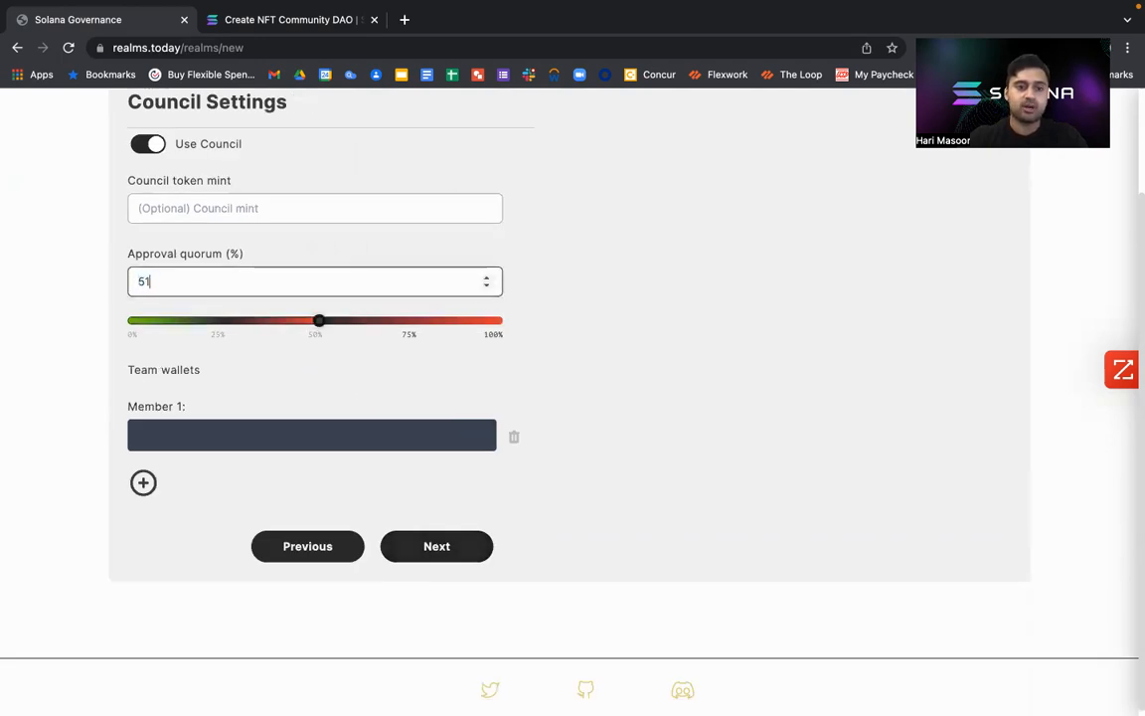
click(205, 210)
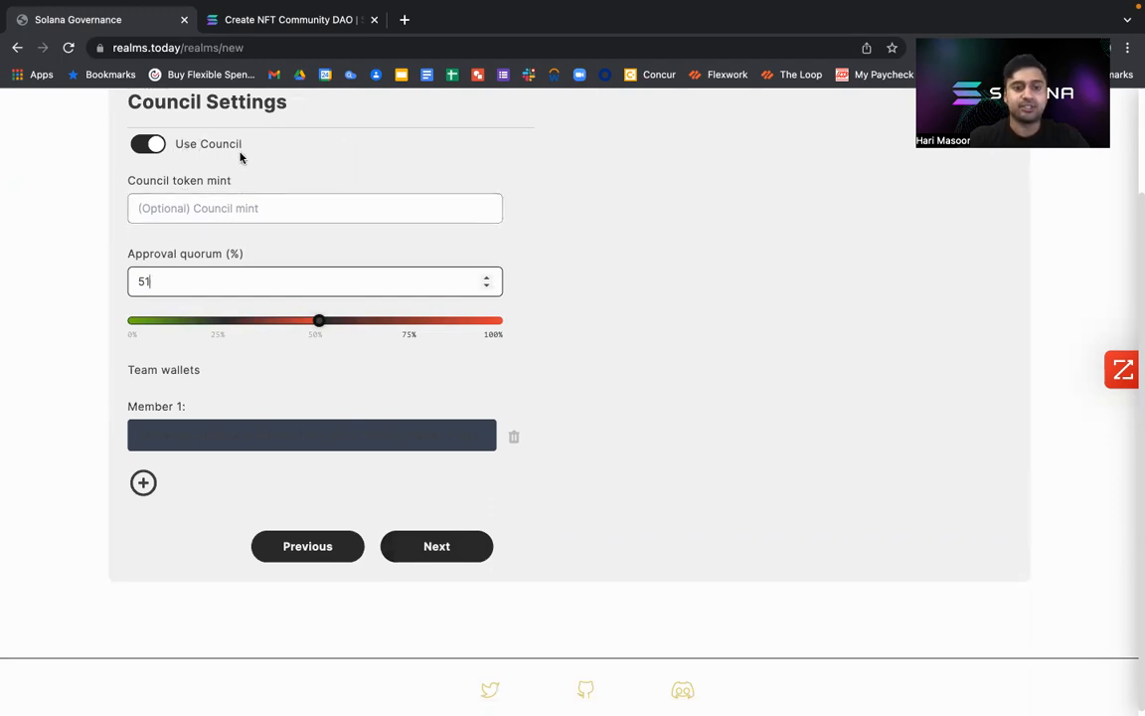
click(287, 438)
text(5WPM74sCAcSwXorz8vdCf6Wjmi65EDBc9jPwEp1Y9qrT)
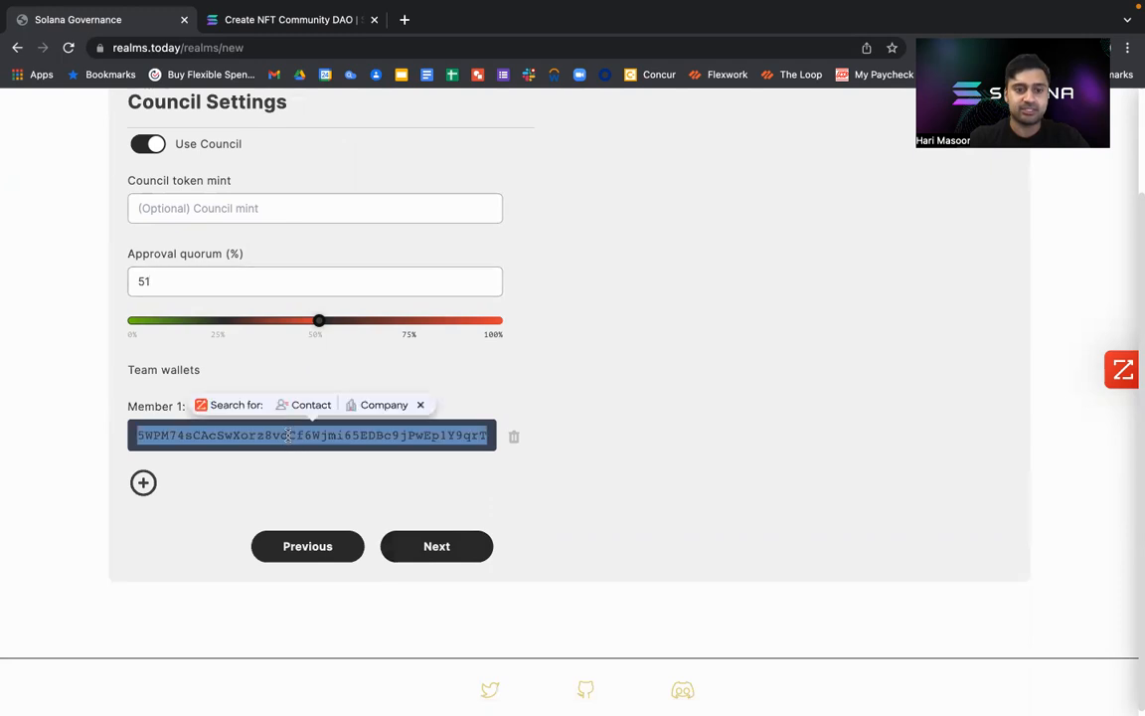
click(447, 554)
Review the DAO summary and leave the wizard for the DAO list without creating the DAO.
click(559, 376)
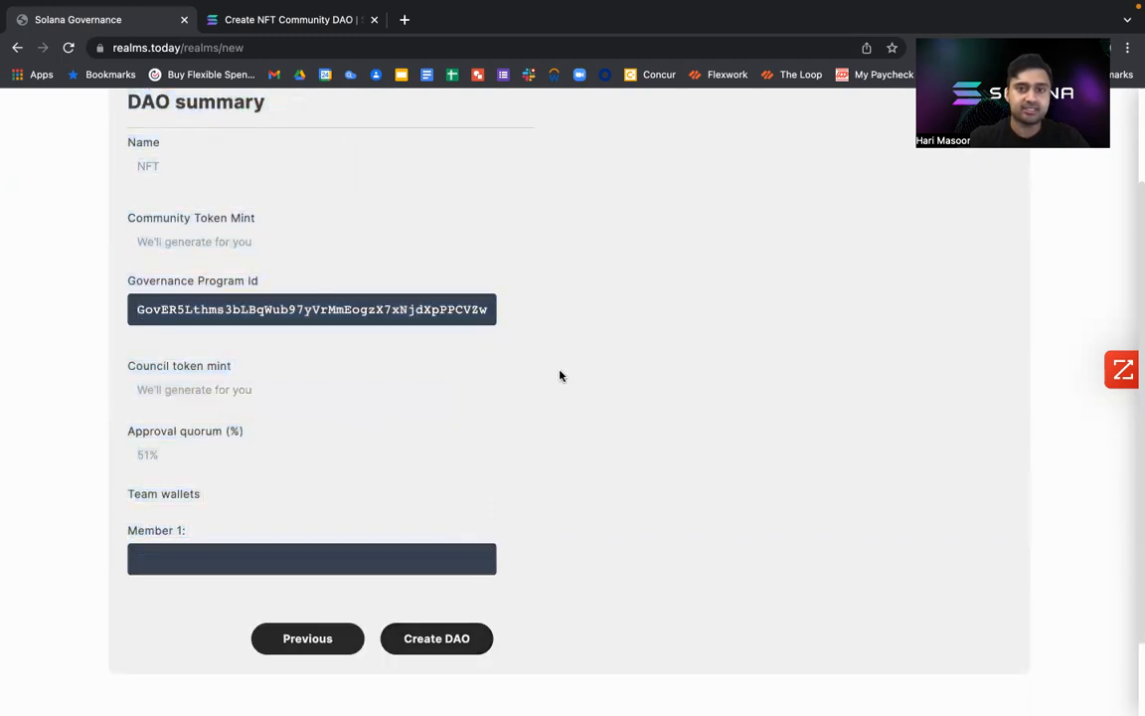
scroll(559, 375, up, 2)
scroll(559, 376, down, 3)
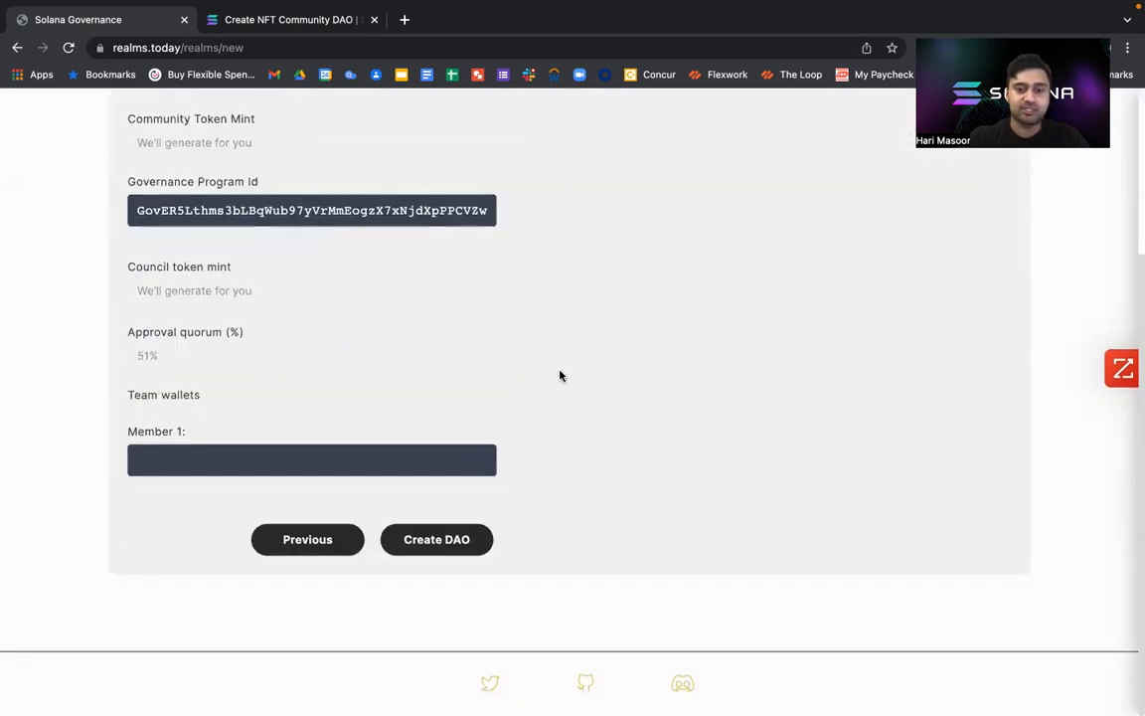
scroll(560, 375, up, 3)
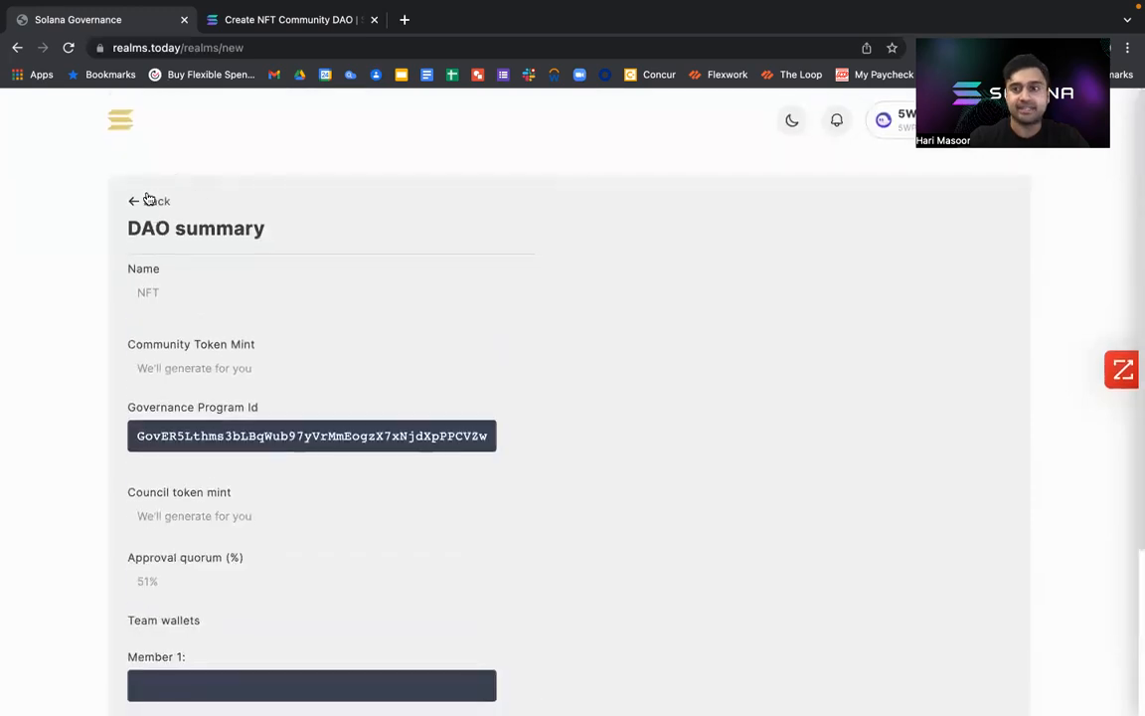
click(137, 203)
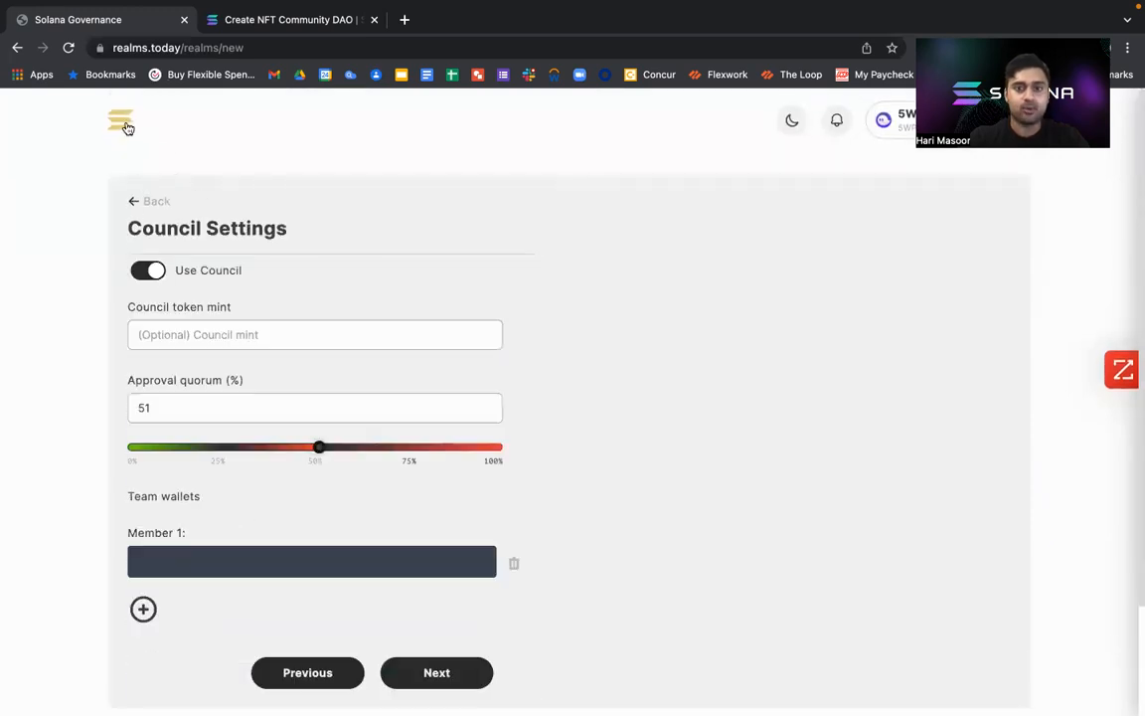
click(124, 126)
Search the DAOs by the owner's first name and open the matching result whose name ends in Realm.
click(807, 189)
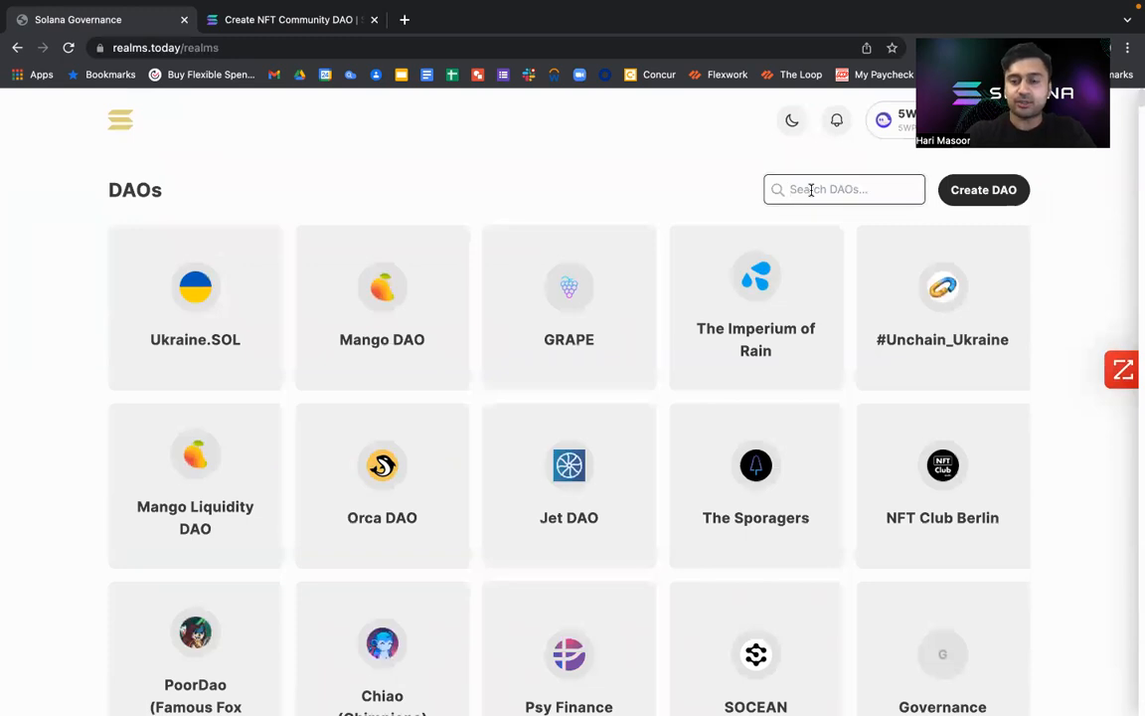
text(Hari)
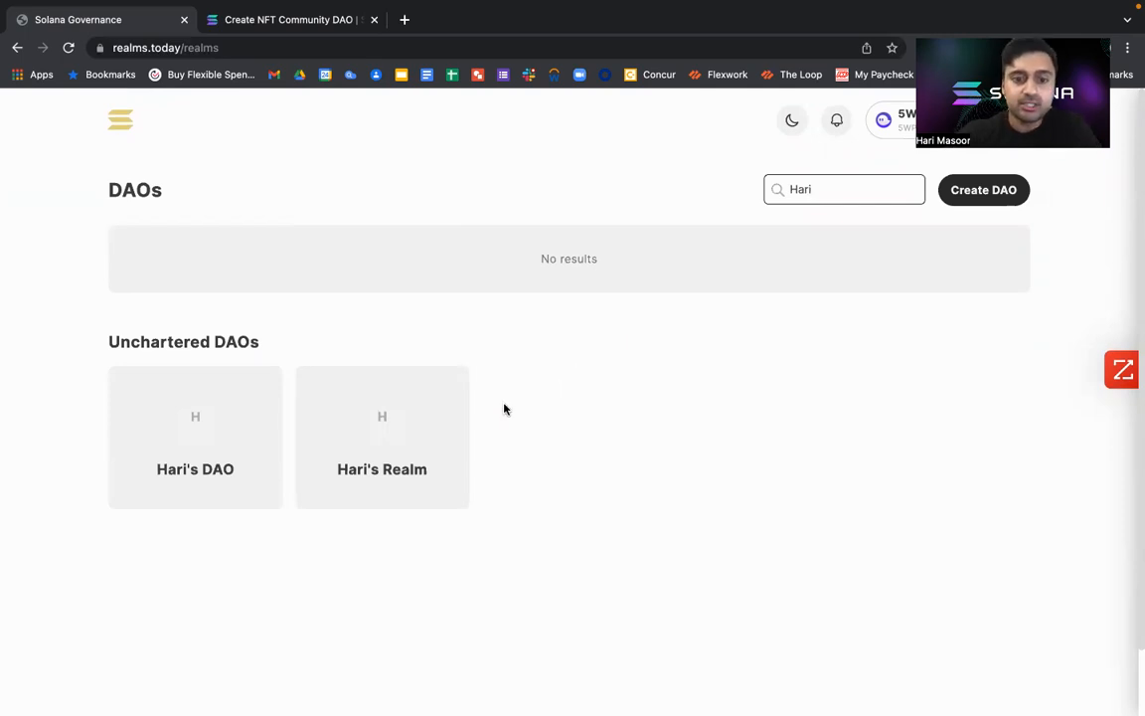
click(420, 432)
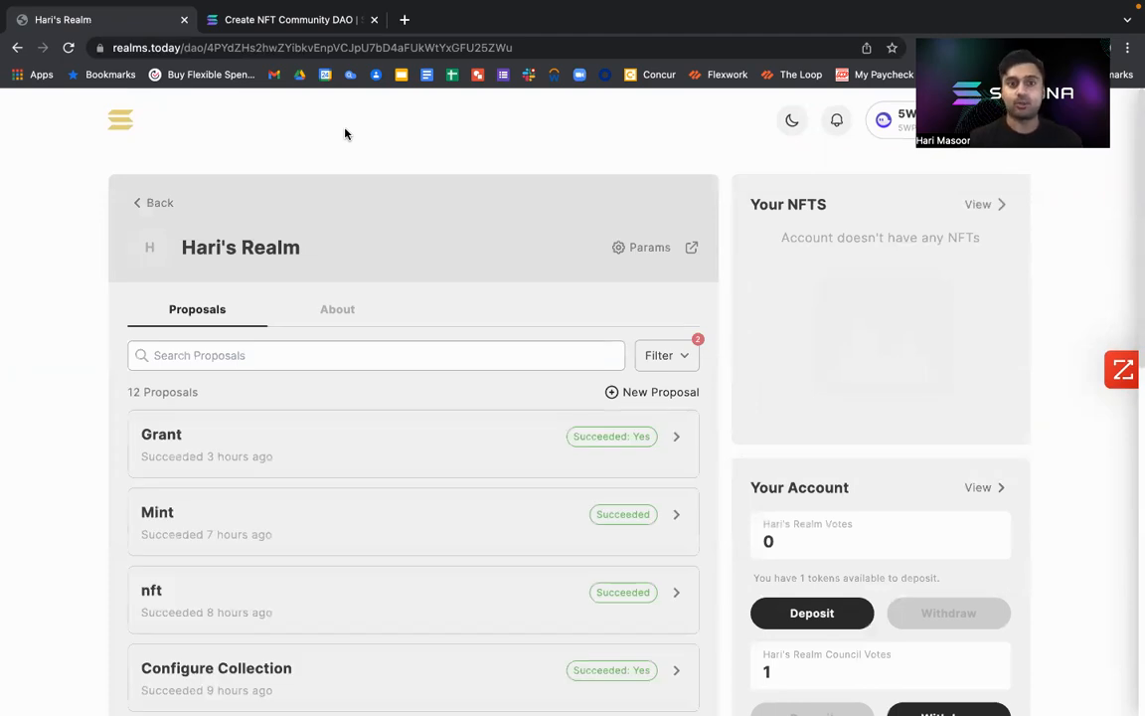
Read the Configure NFT Voting Plugin section of the documentation for the instructions the proposal needs.
click(217, 18)
scroll(489, 452, down, 2)
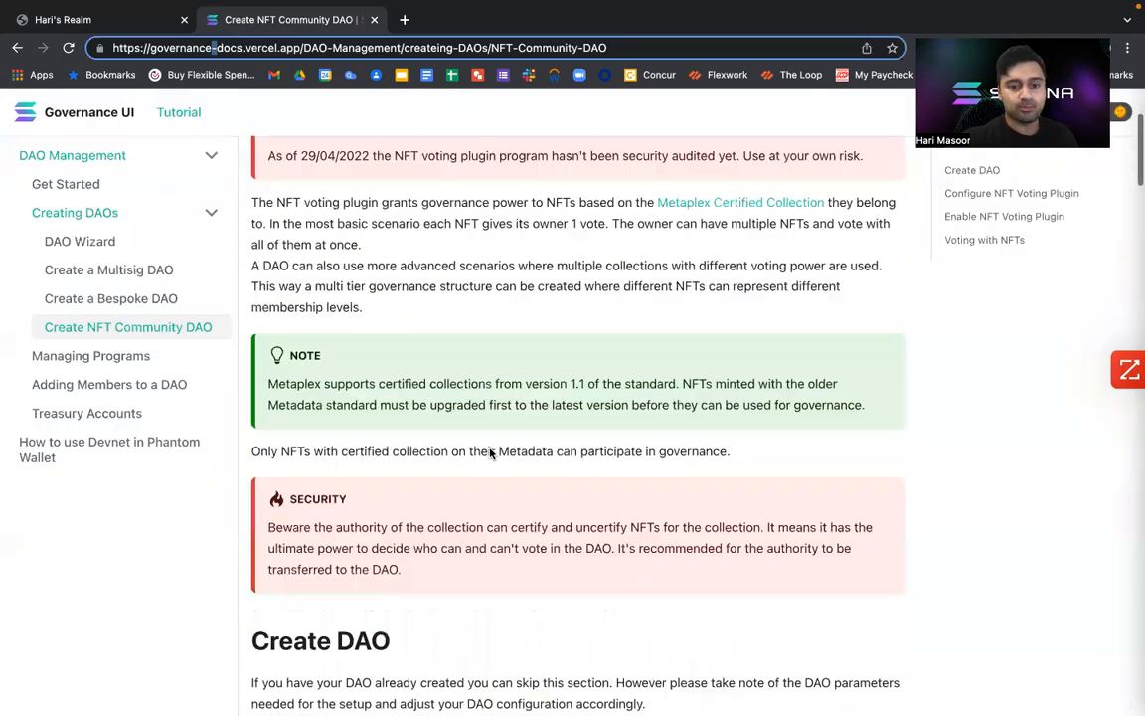
scroll(489, 453, down, 6)
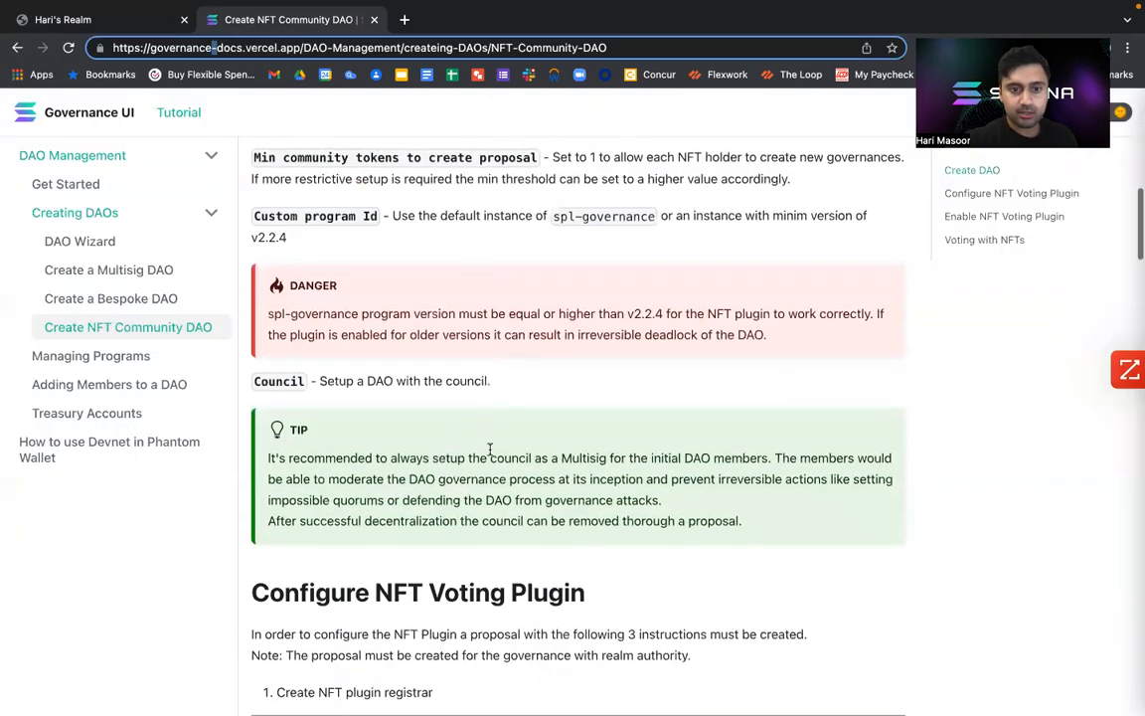
scroll(489, 450, down, 4)
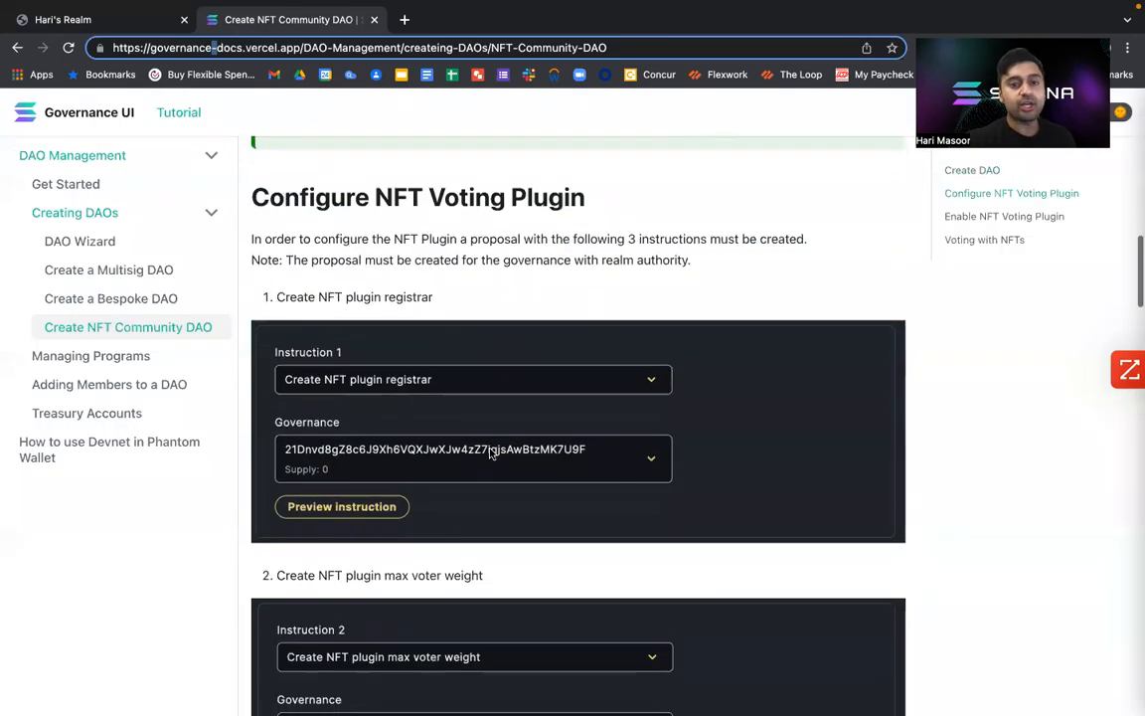
scroll(490, 453, down, 1)
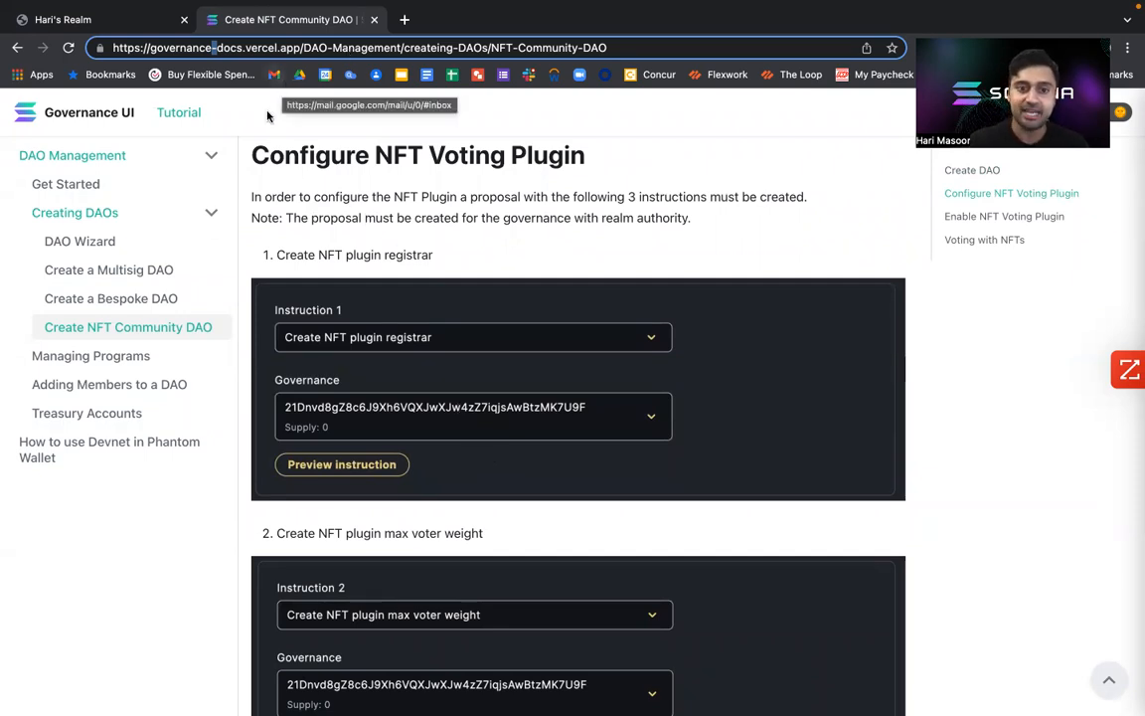
Examine the instructions of the realm's completed NFT Plugin Registrar proposal and return to the proposal list.
click(77, 20)
scroll(475, 519, down, 10)
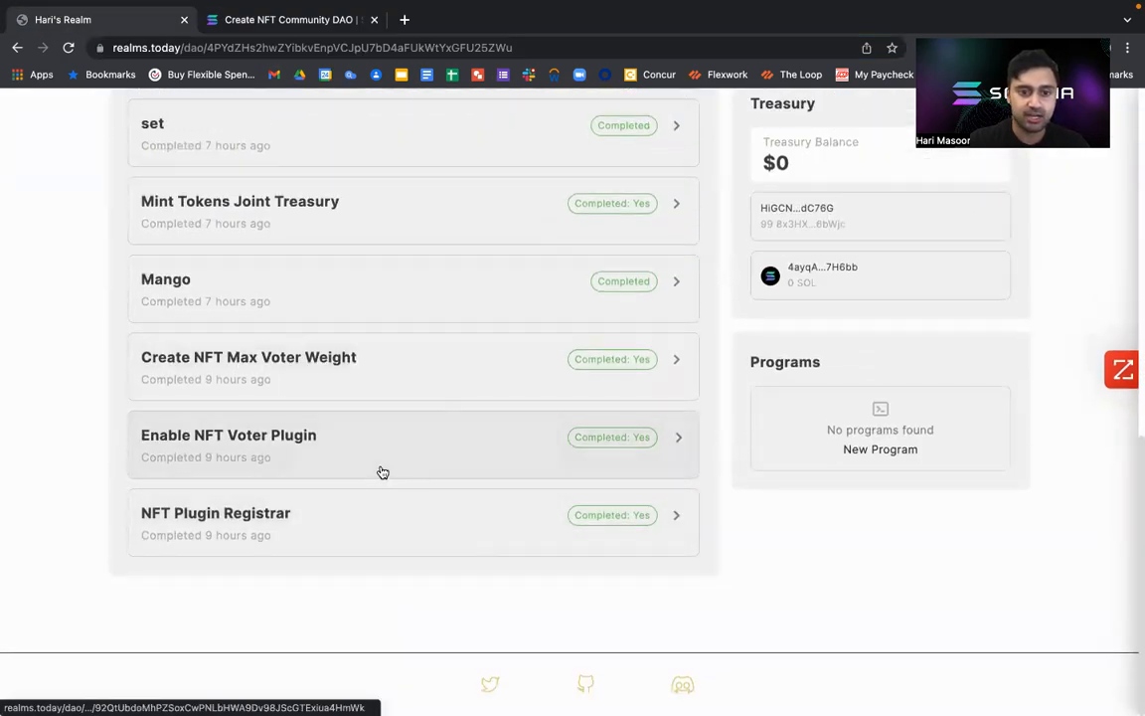
click(367, 530)
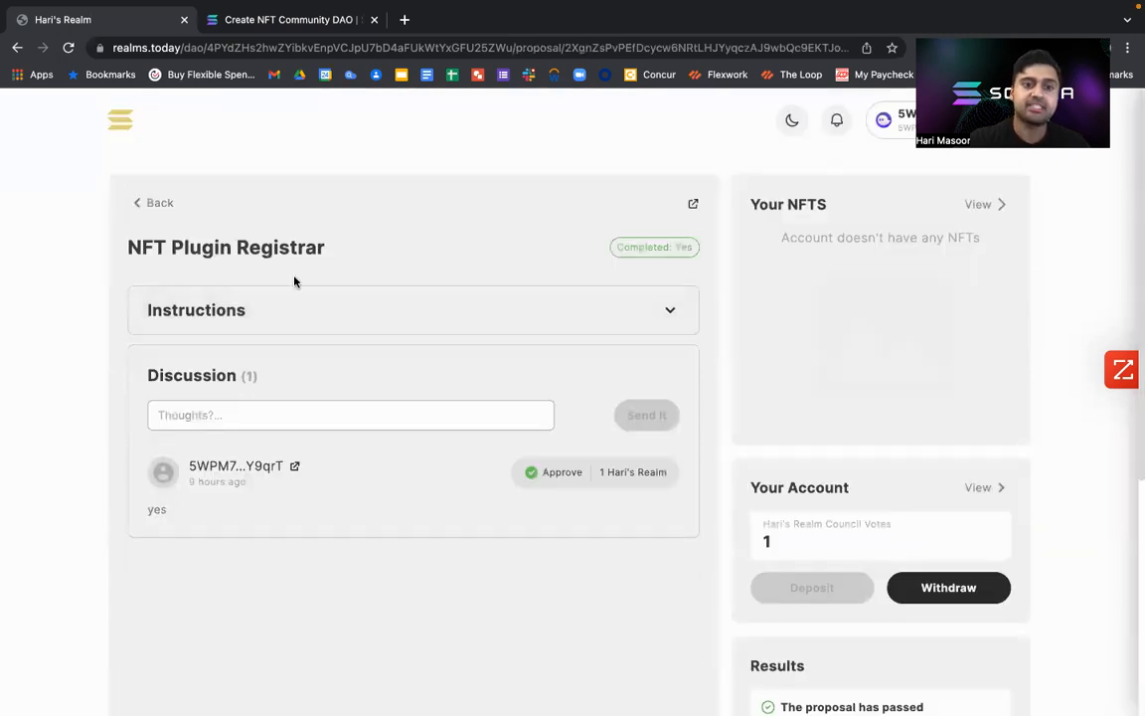
click(361, 314)
scroll(282, 447, down, 5)
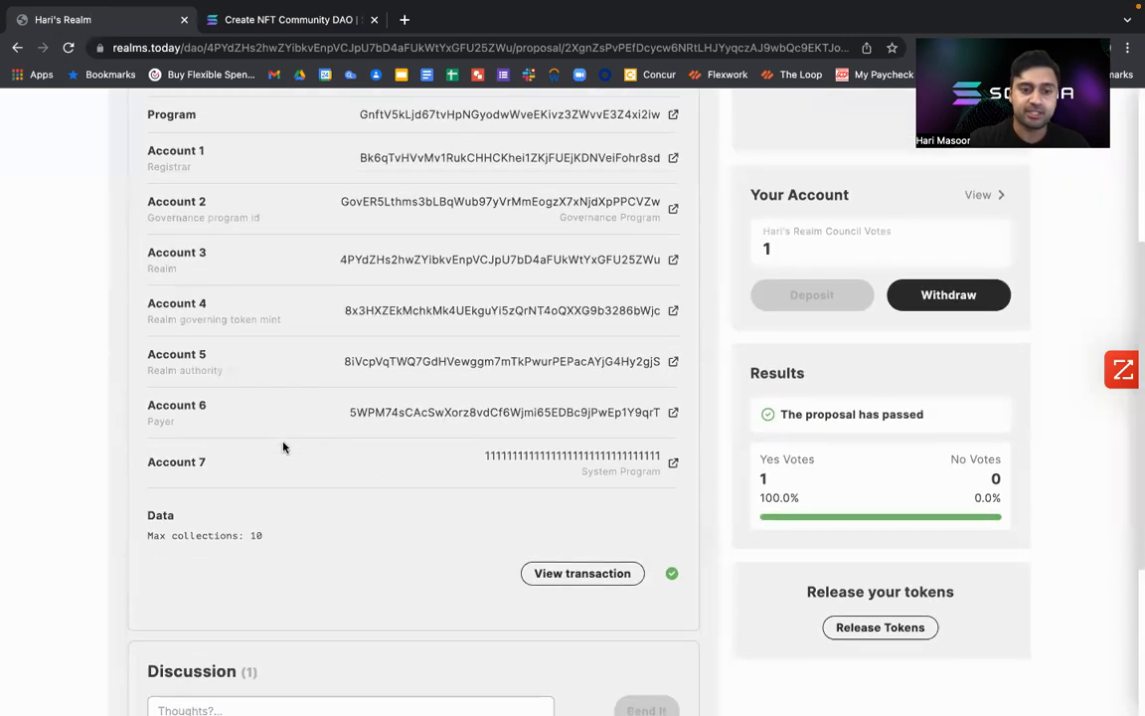
scroll(283, 447, up, 2)
scroll(282, 447, up, 3)
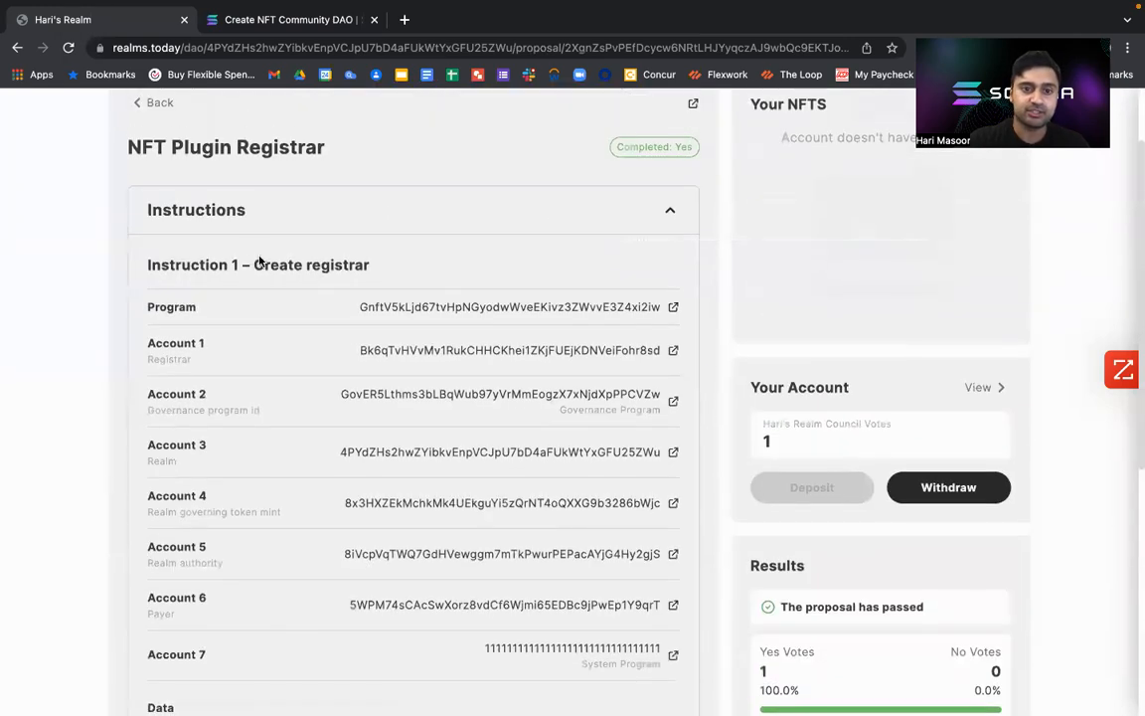
drag(245, 262, 366, 264)
scroll(358, 264, down, 5)
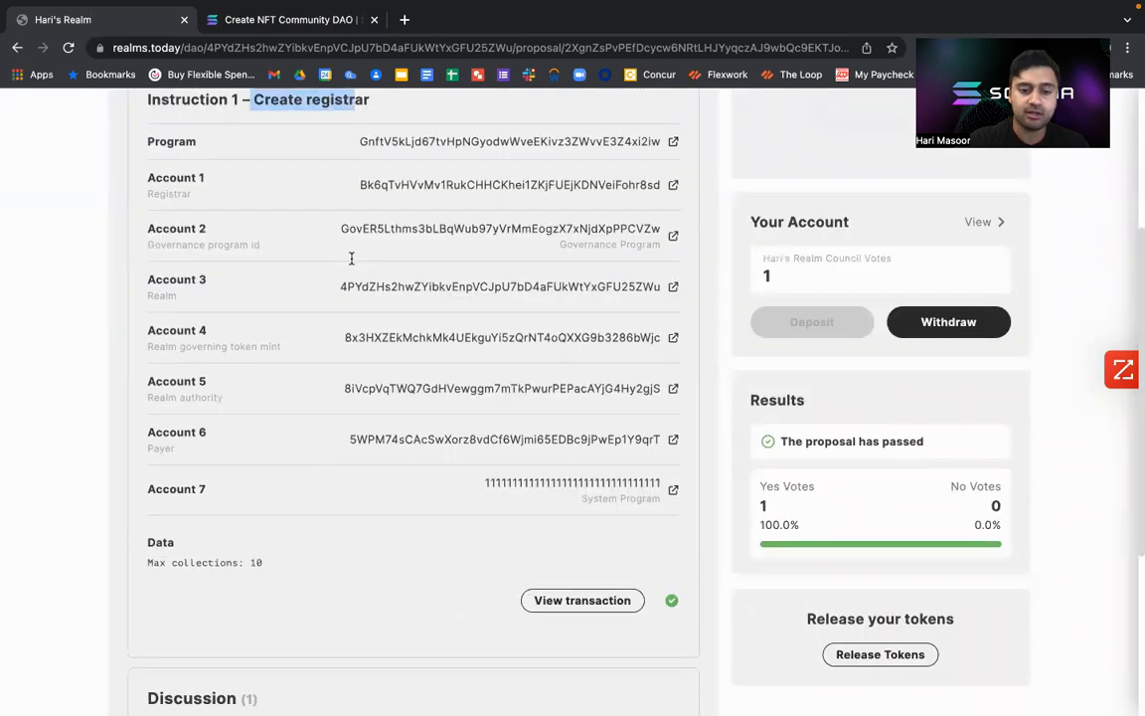
scroll(350, 263, up, 4)
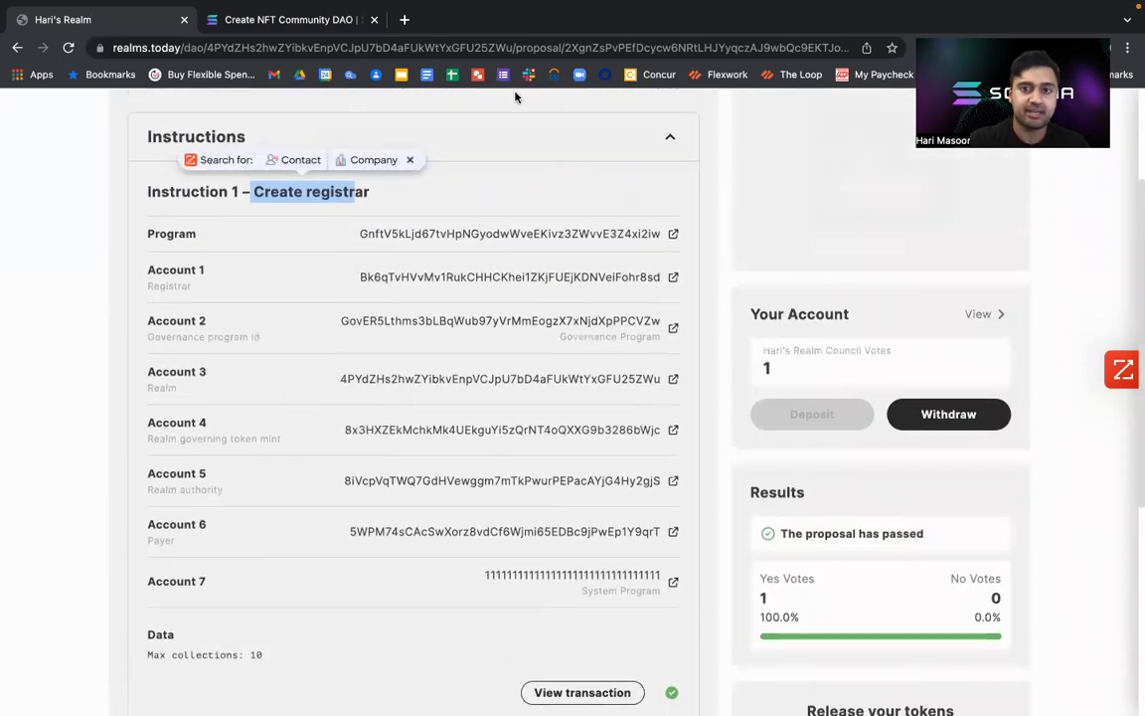
click(405, 131)
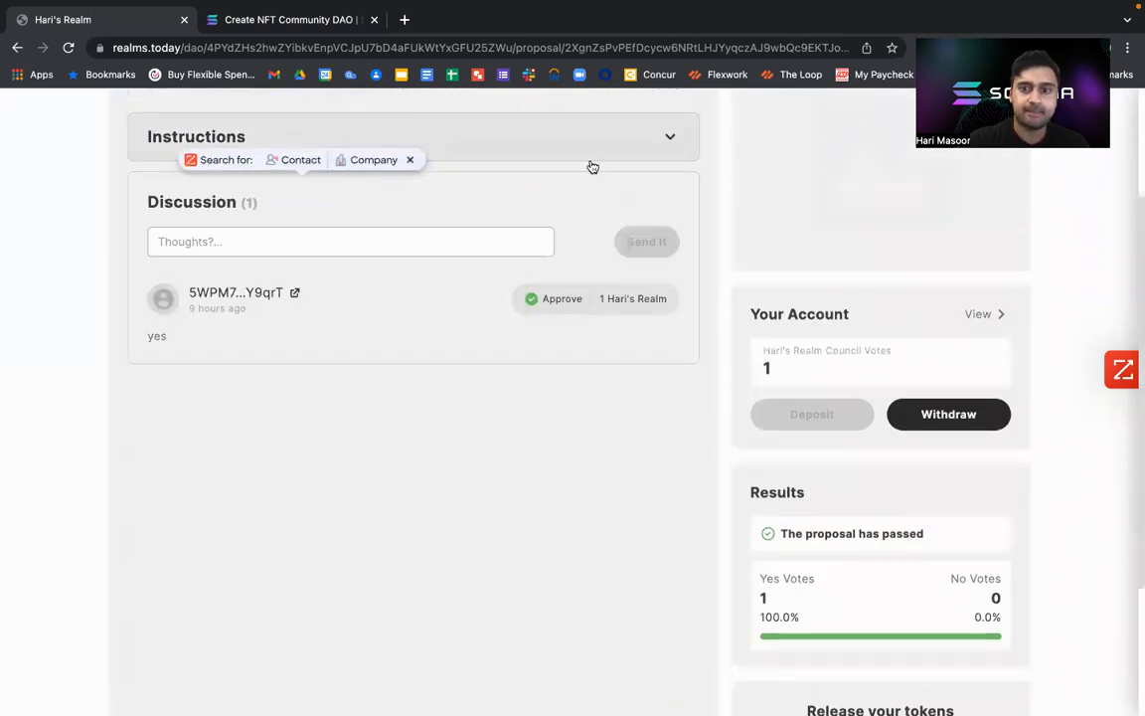
scroll(646, 149, up, 3)
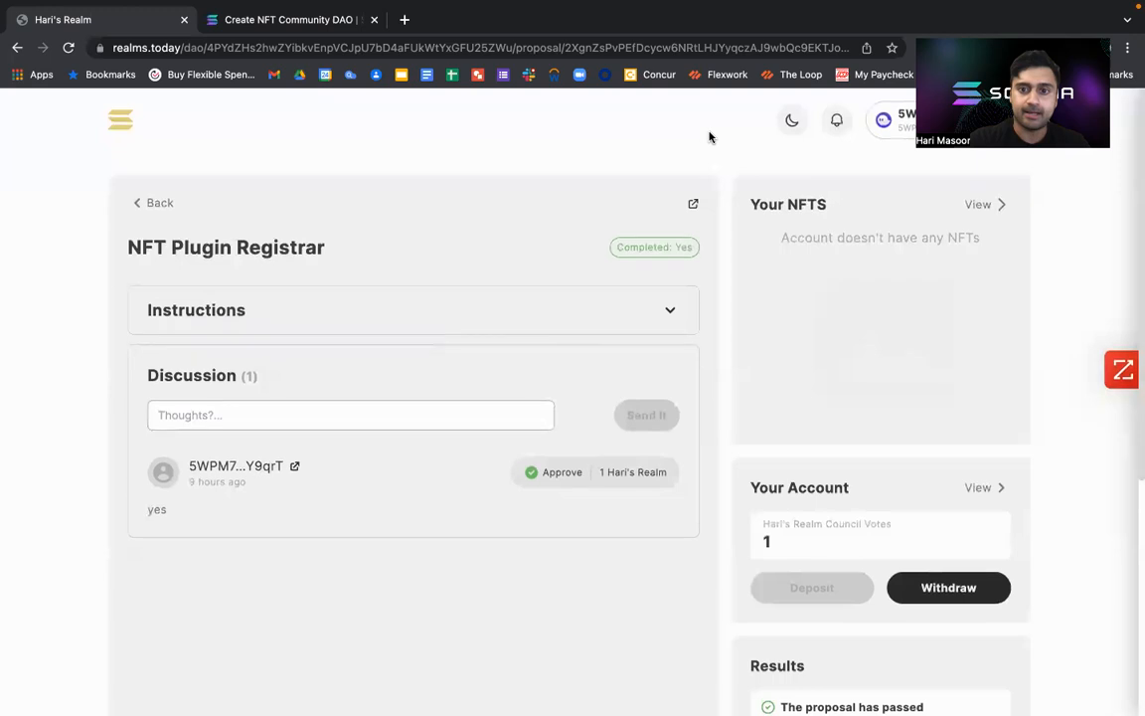
click(138, 202)
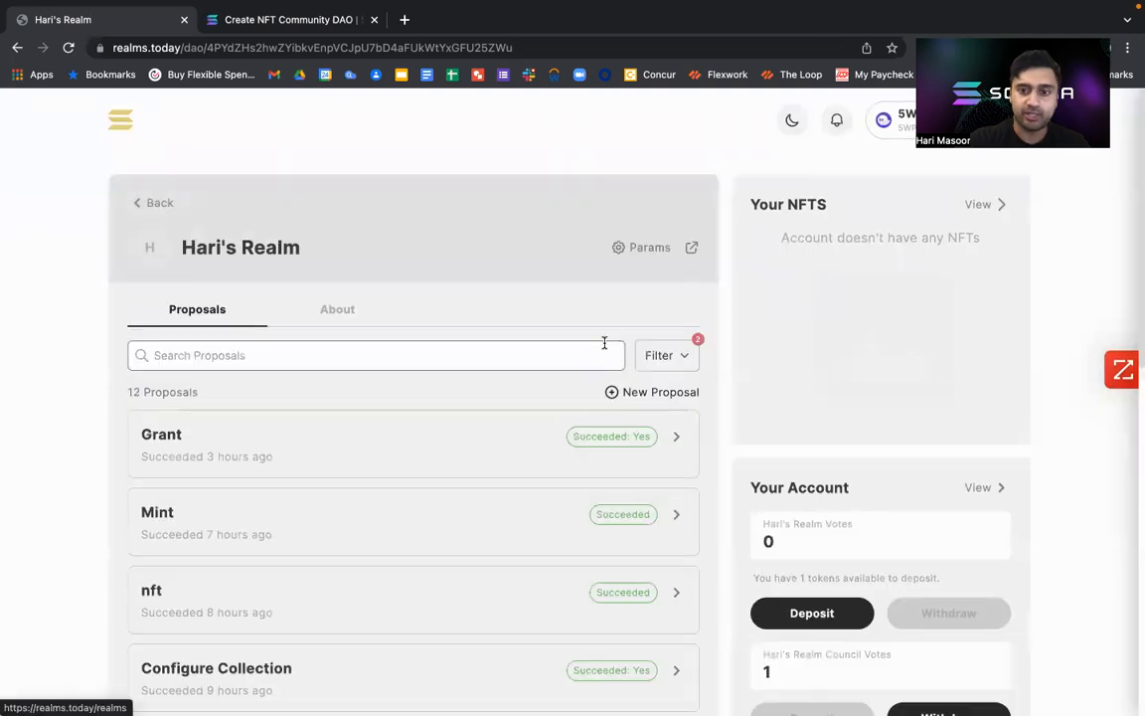
Start a new proposal in the realm titled NFT Registrar and enable voting by council.
click(644, 394)
click(388, 310)
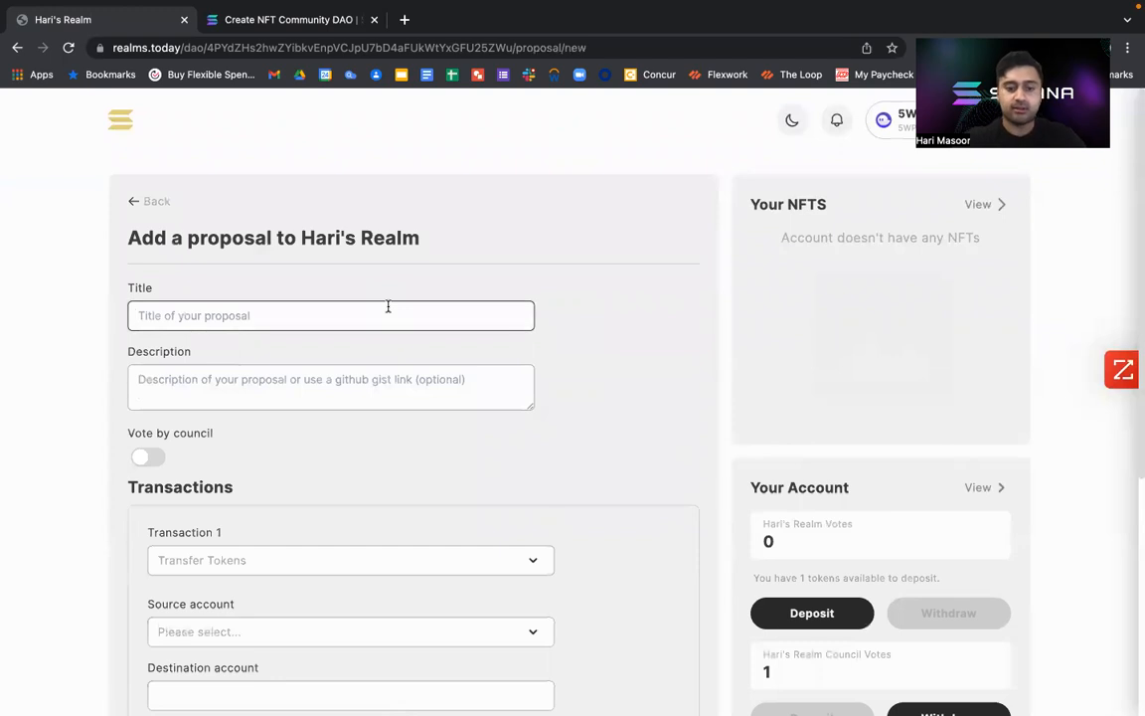
text(NFT Registrar)
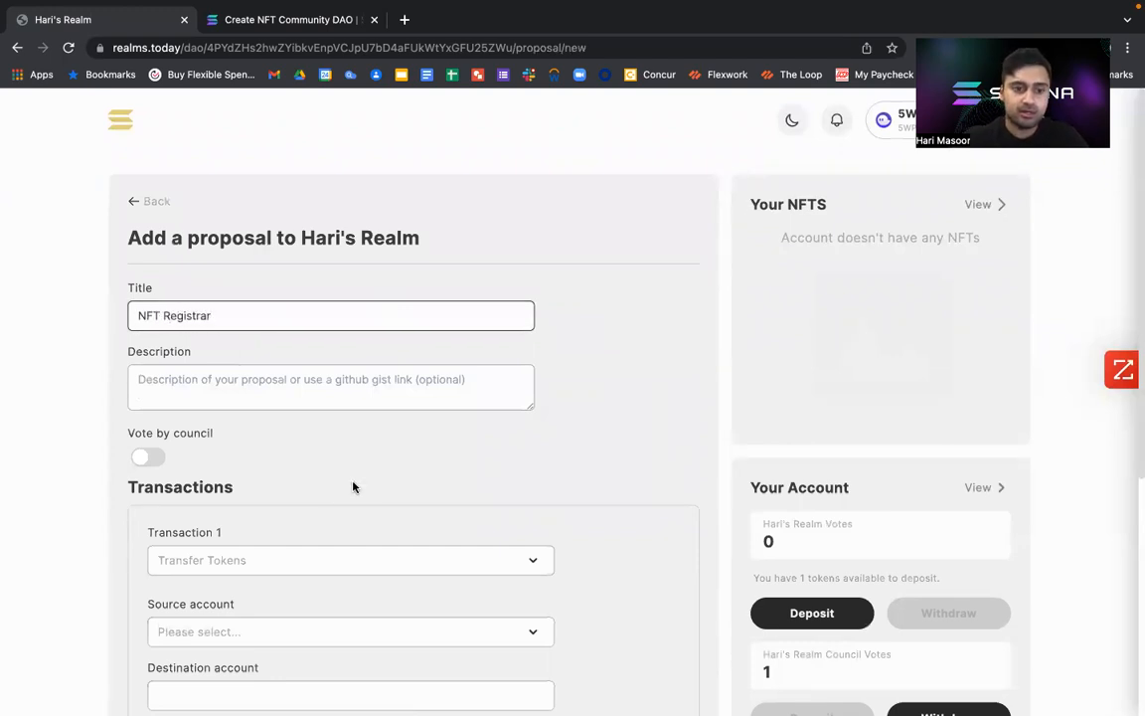
scroll(353, 488, down, 3)
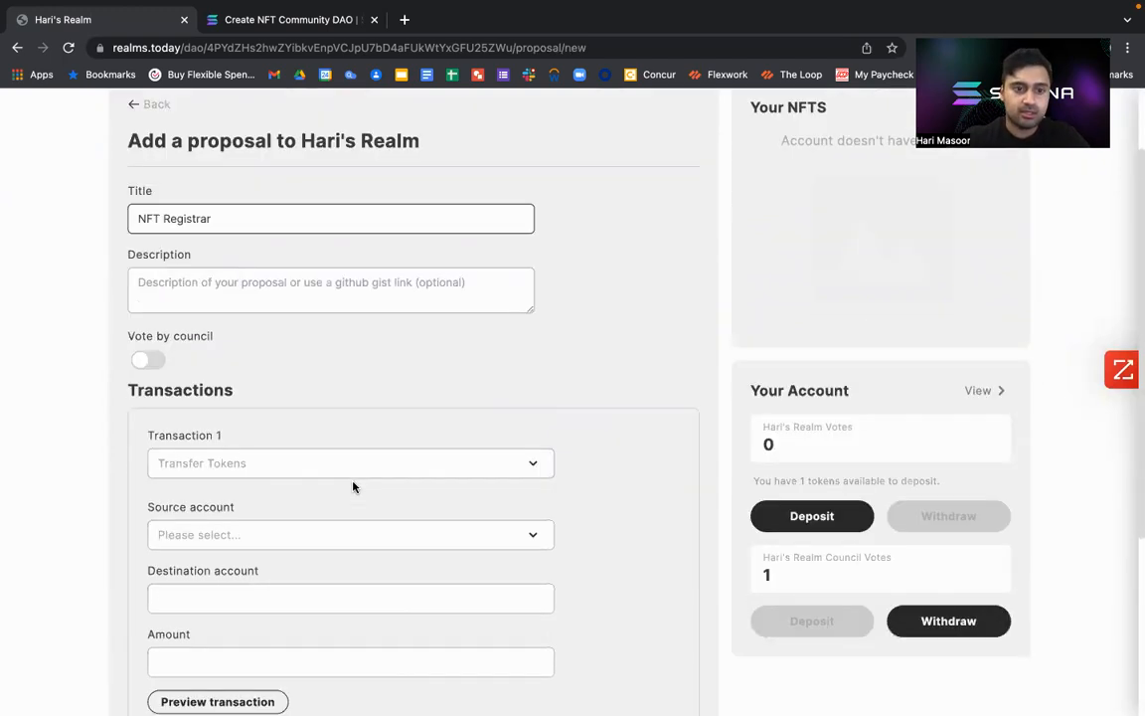
click(149, 302)
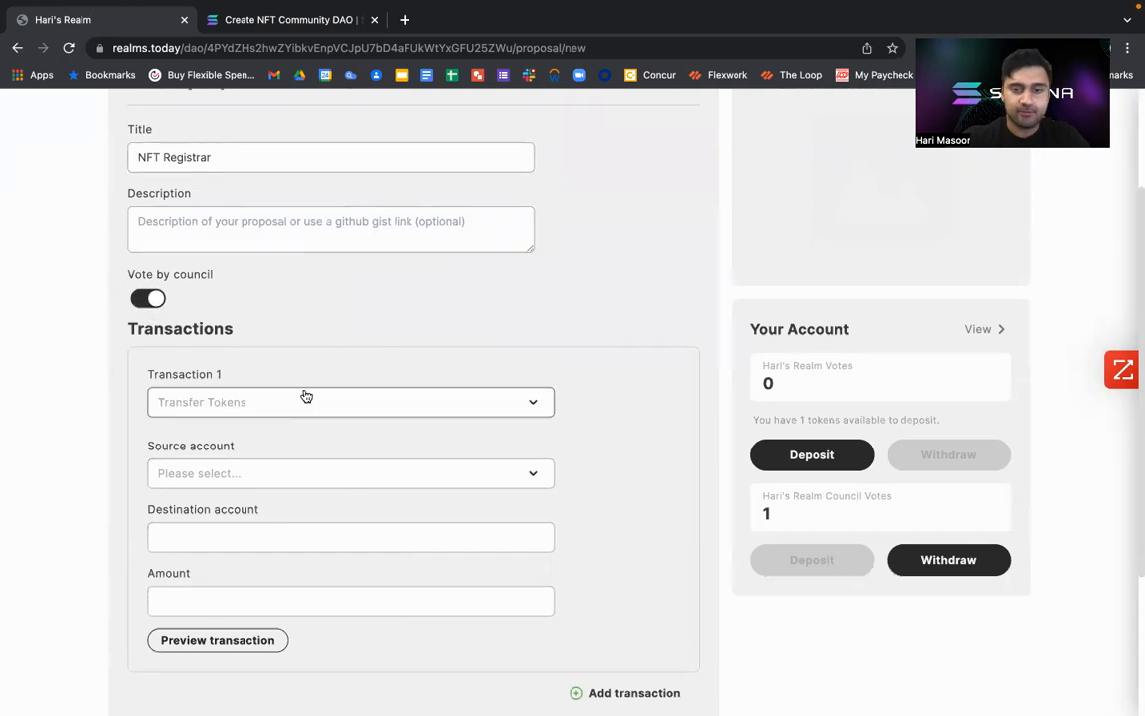
Set the first transaction of the NFT Registrar proposal to Create NFT plugin registrar.
click(325, 402)
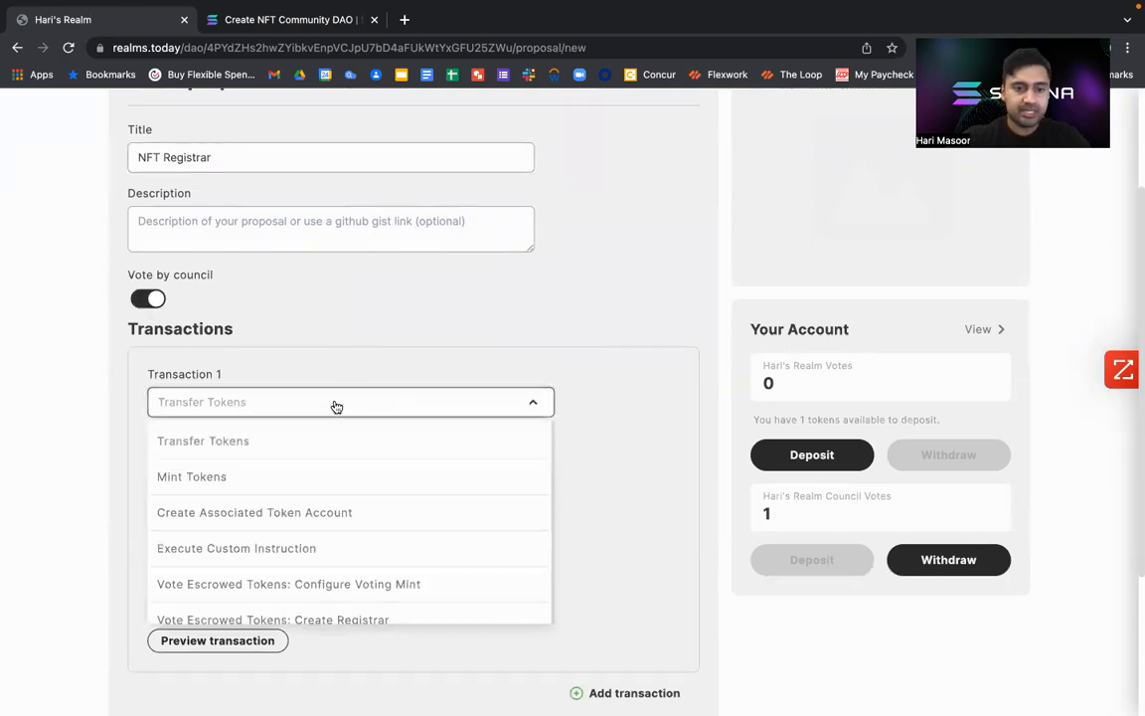
scroll(334, 406, down, 5)
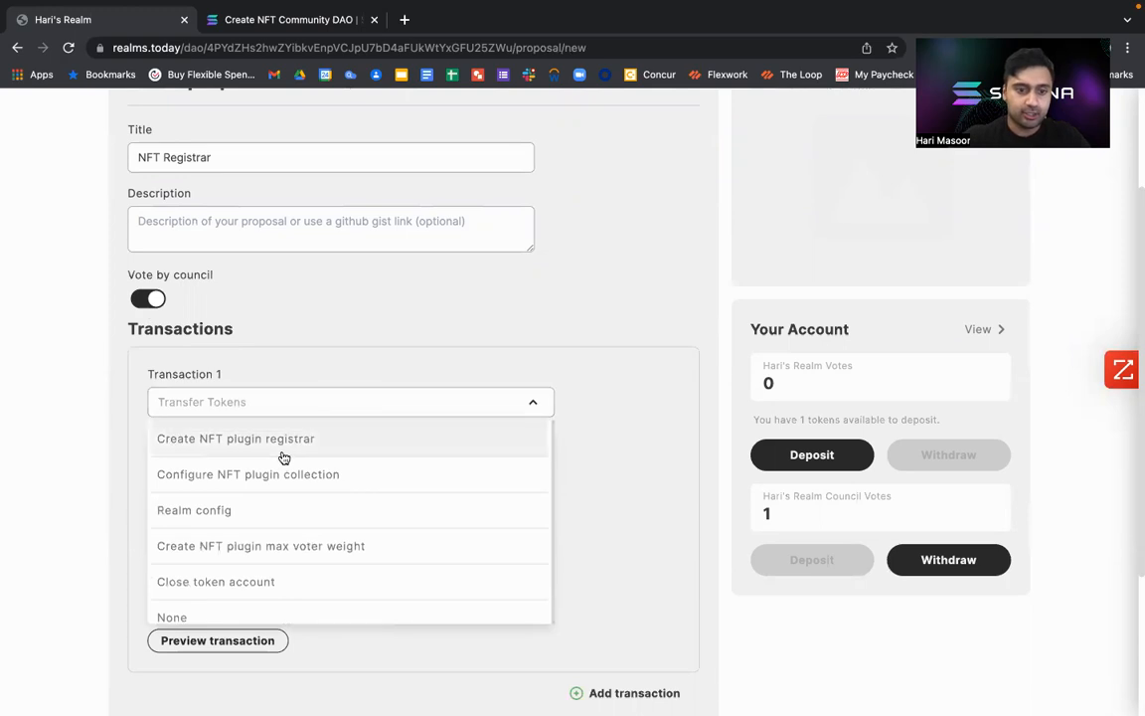
scroll(285, 457, down, 1)
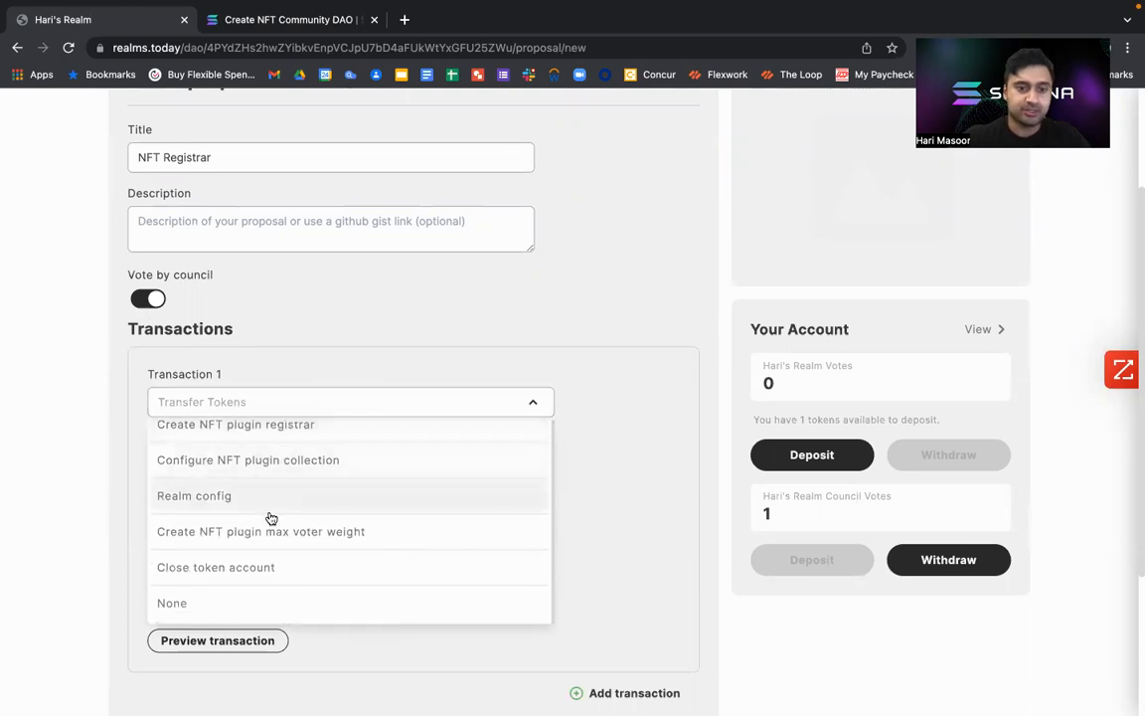
scroll(271, 517, up, 1)
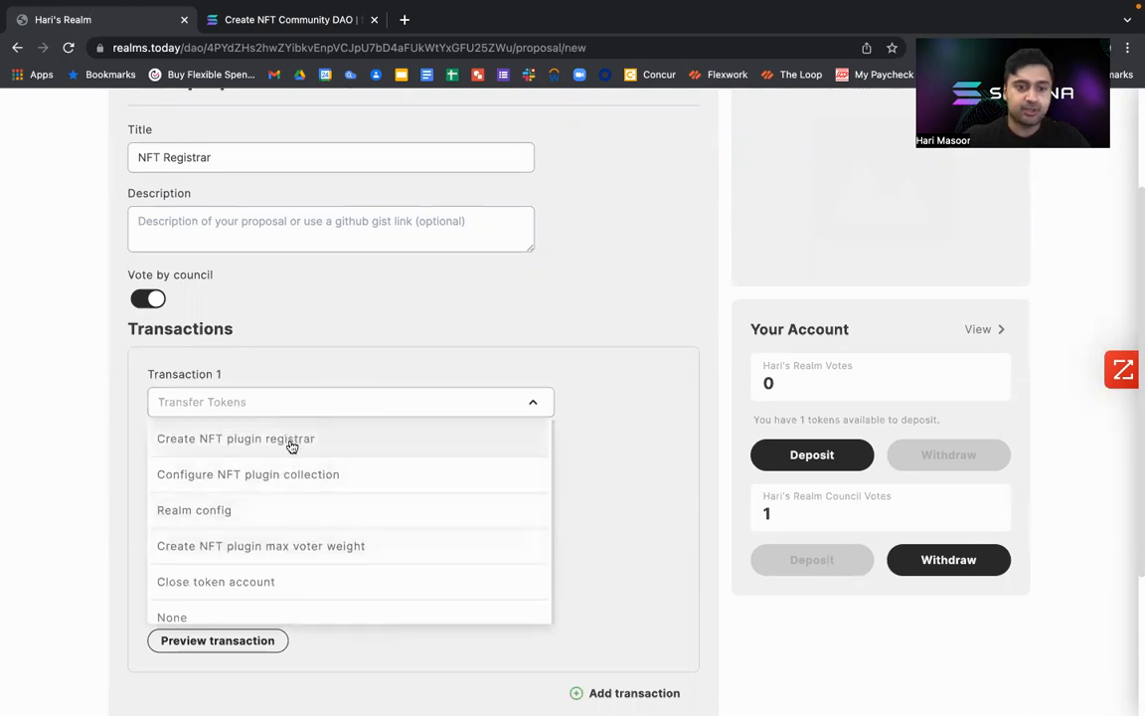
click(291, 446)
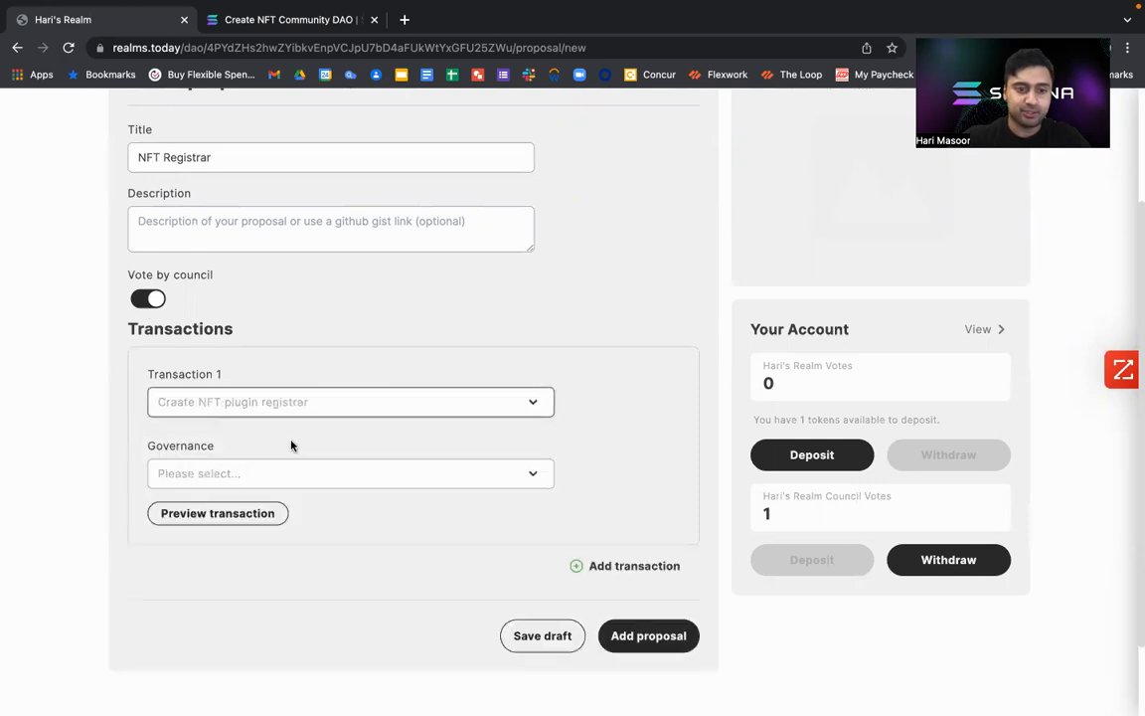
Try to preview the Create NFT plugin registrar transaction with no governance account selected.
click(308, 478)
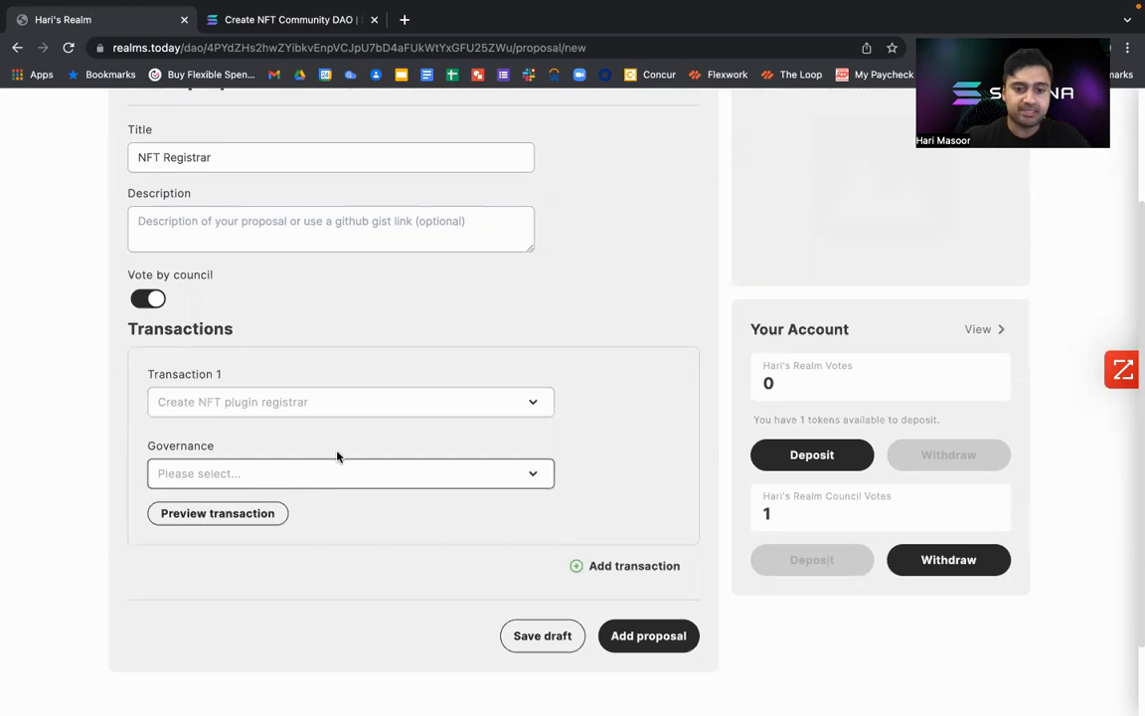
click(224, 514)
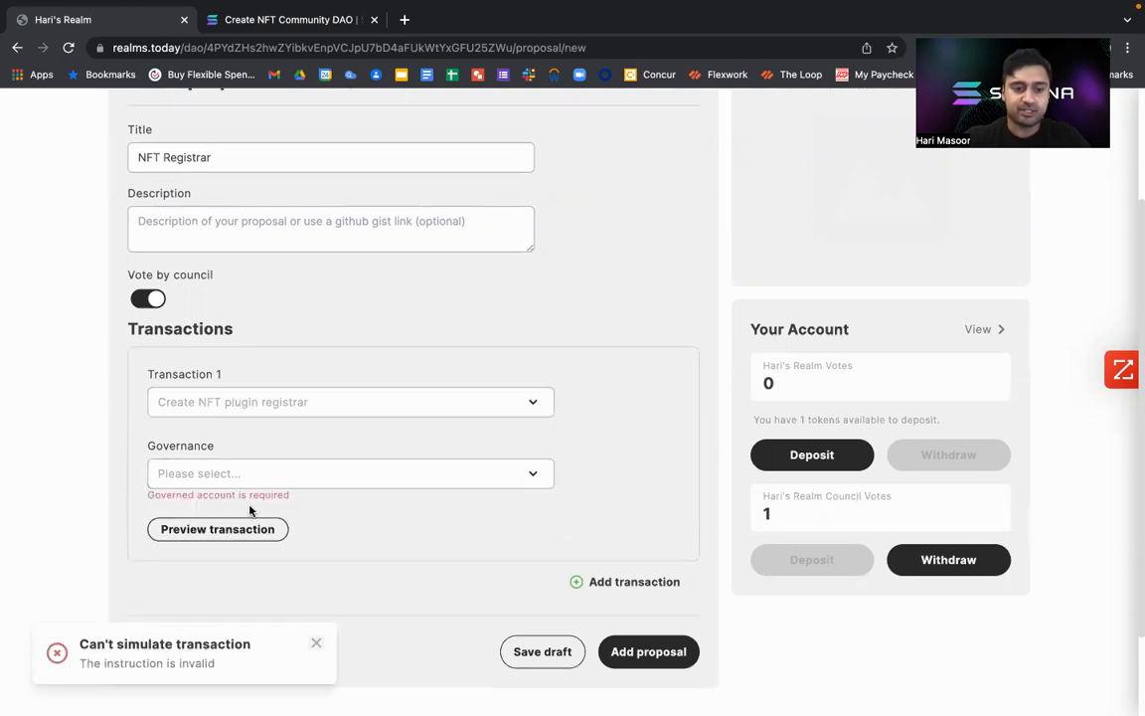
click(317, 645)
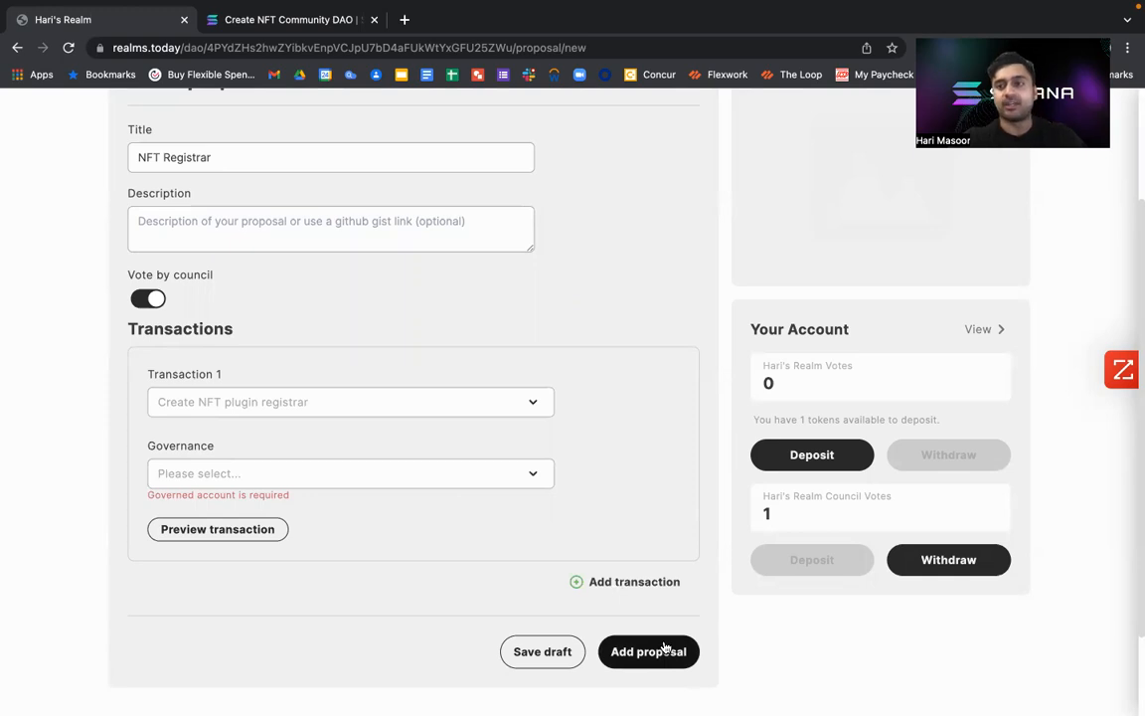
Leave the draft, examine the Create registrar instruction in the completed NFT Plugin Registrar proposal, and return to the proposal list.
scroll(572, 416, up, 3)
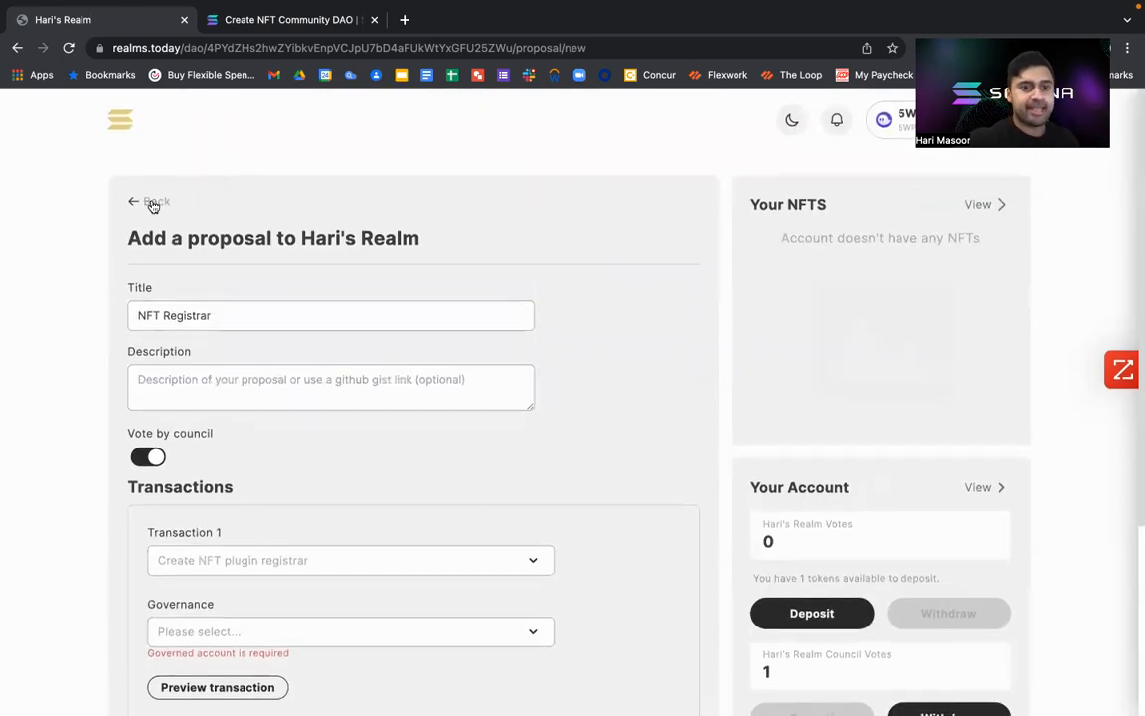
click(153, 202)
scroll(275, 467, down, 6)
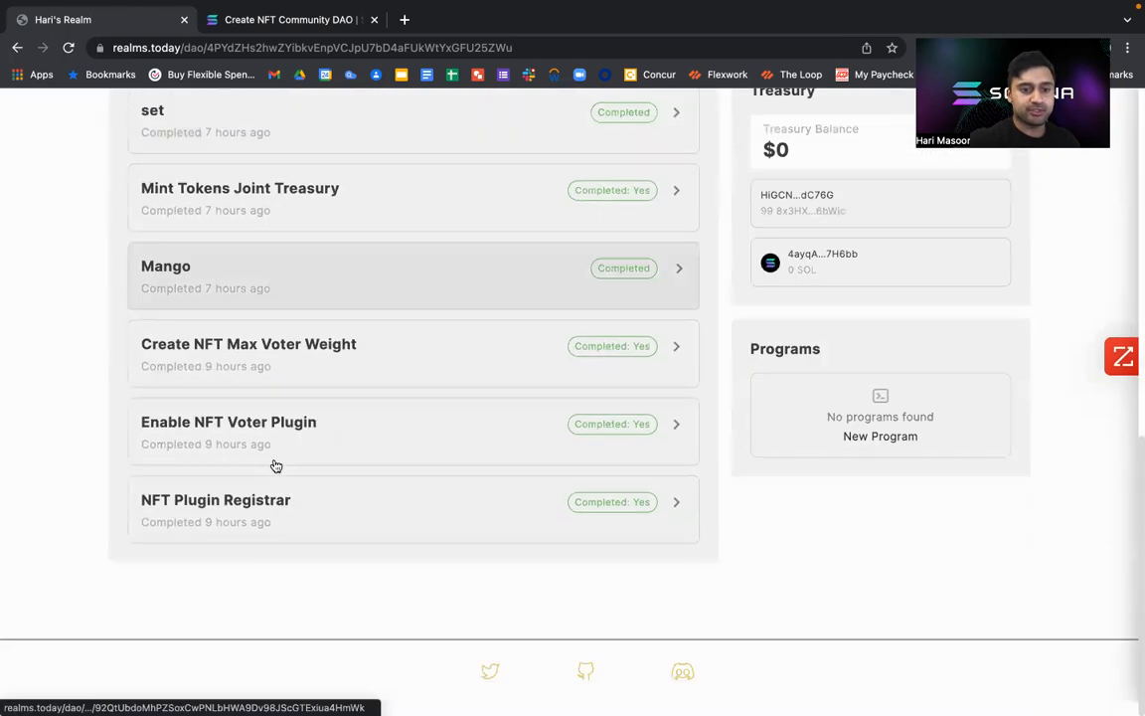
click(260, 527)
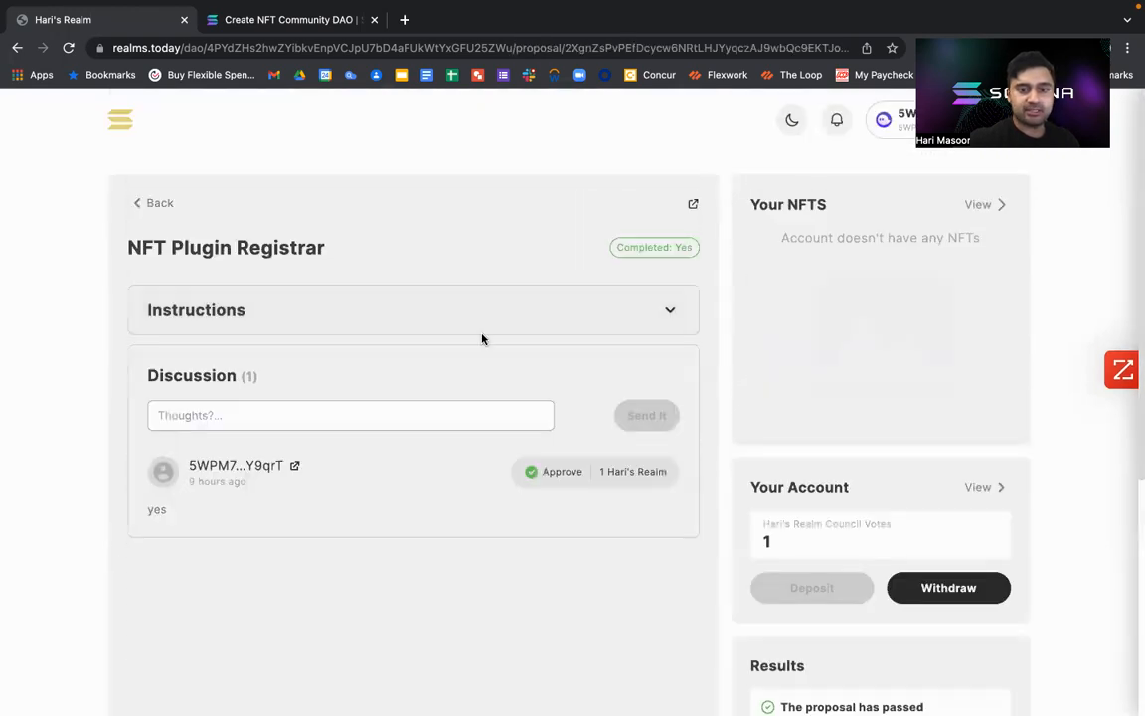
click(614, 317)
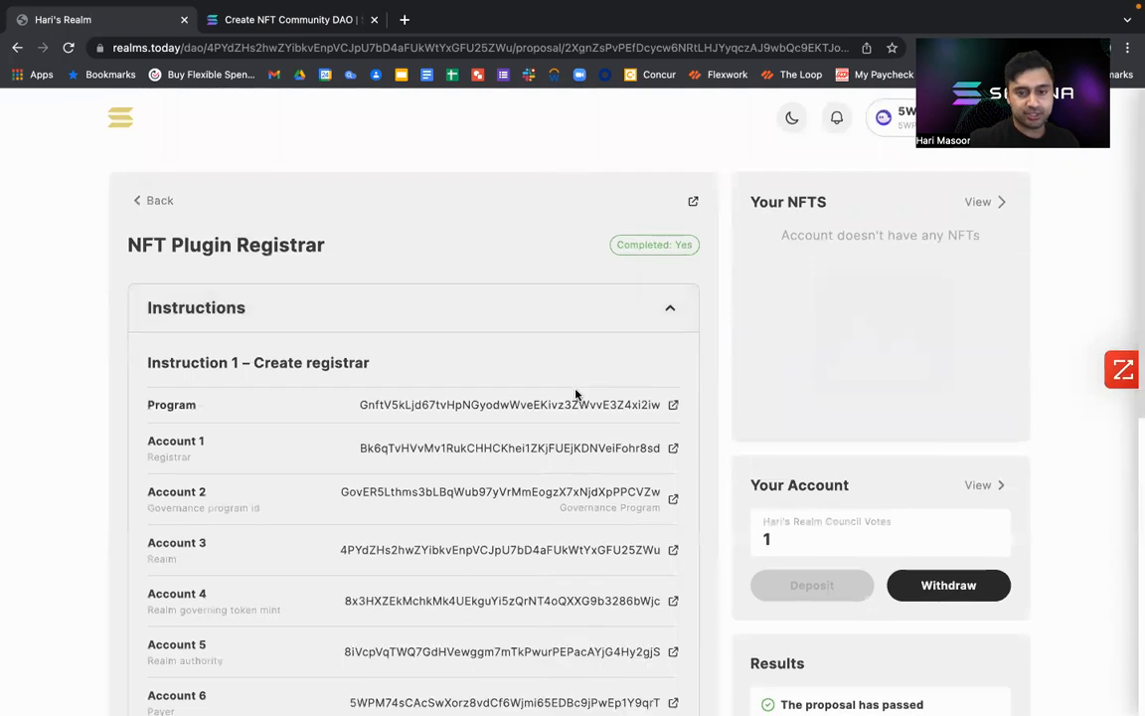
scroll(575, 395, down, 5)
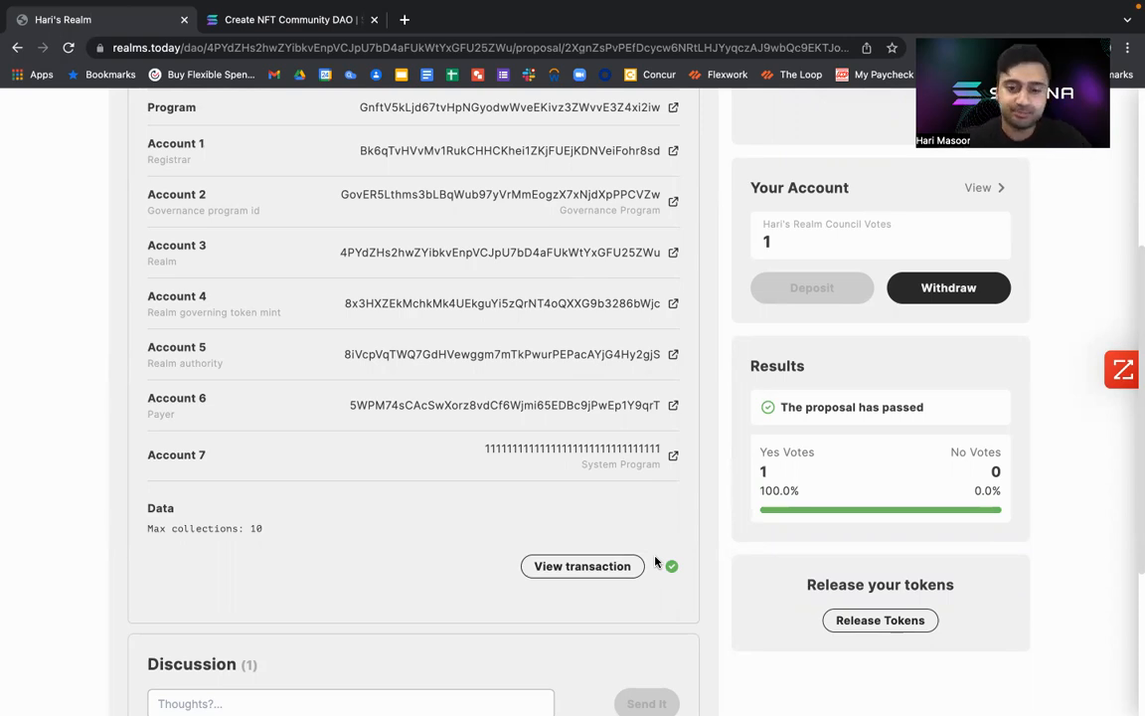
scroll(654, 525, up, 3)
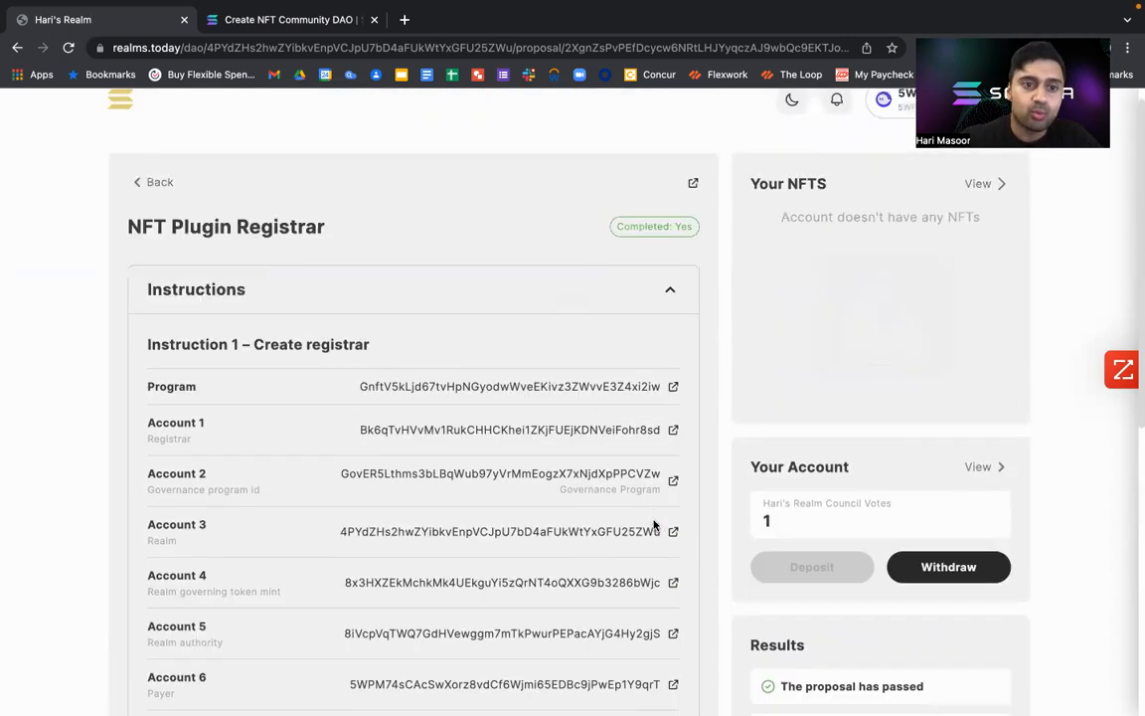
click(159, 206)
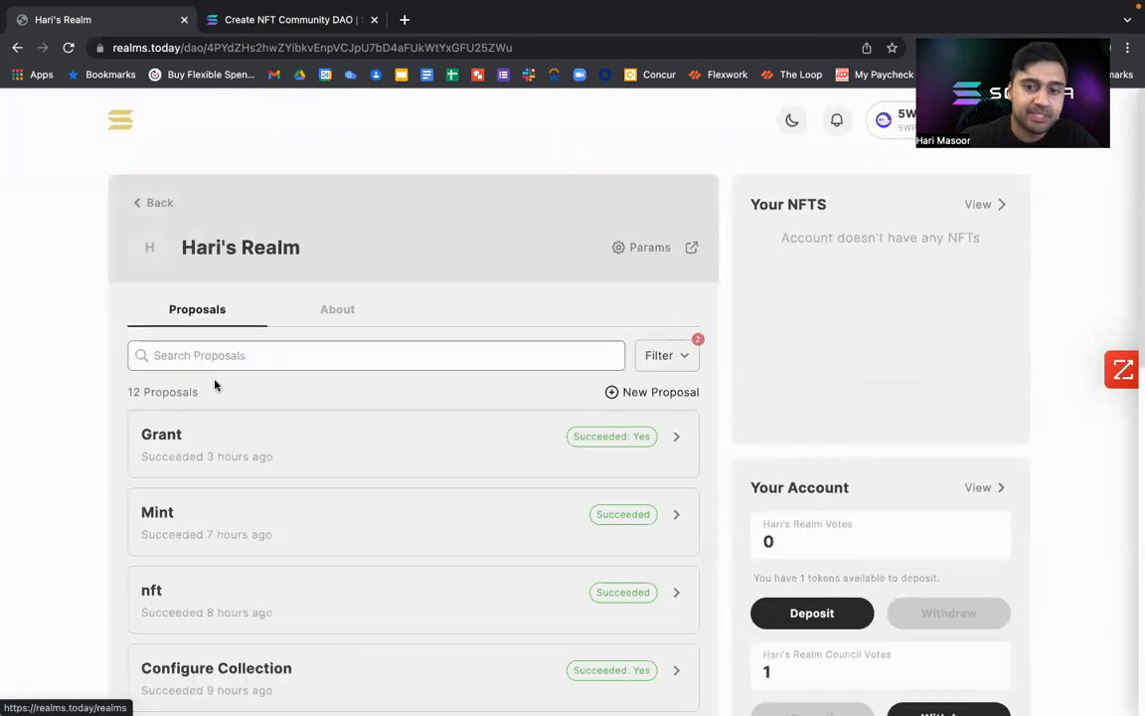
Start another new proposal in the realm and open the transaction type choices for Transaction 1.
click(674, 392)
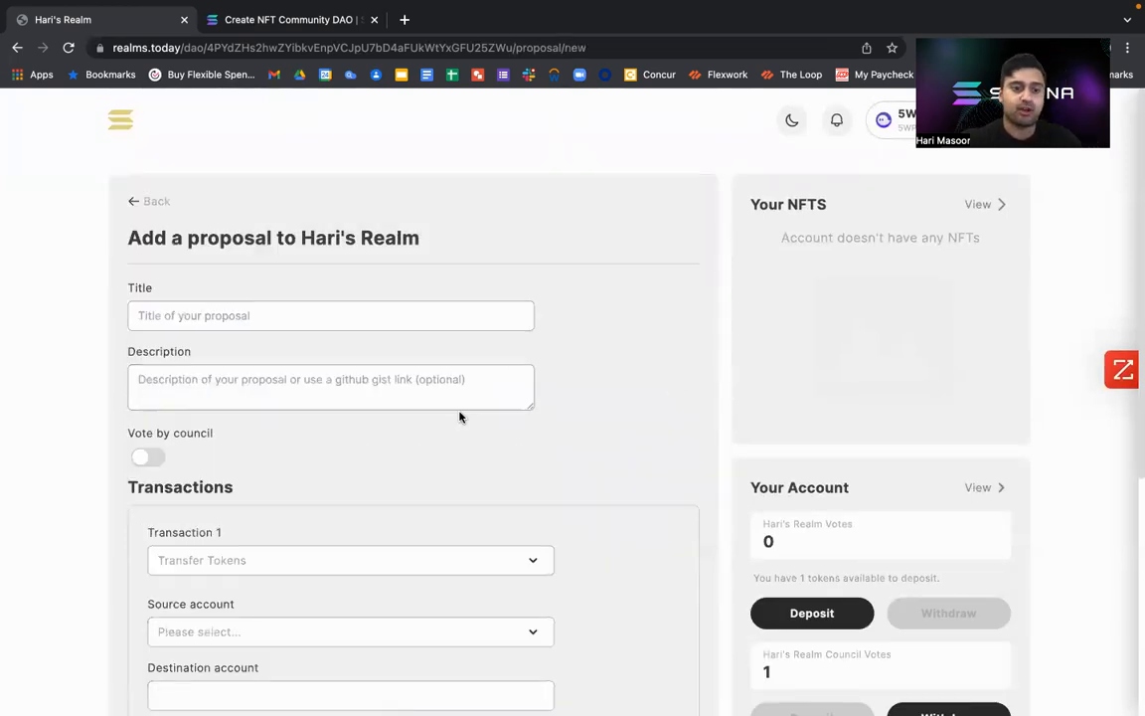
scroll(459, 416, down, 2)
click(426, 427)
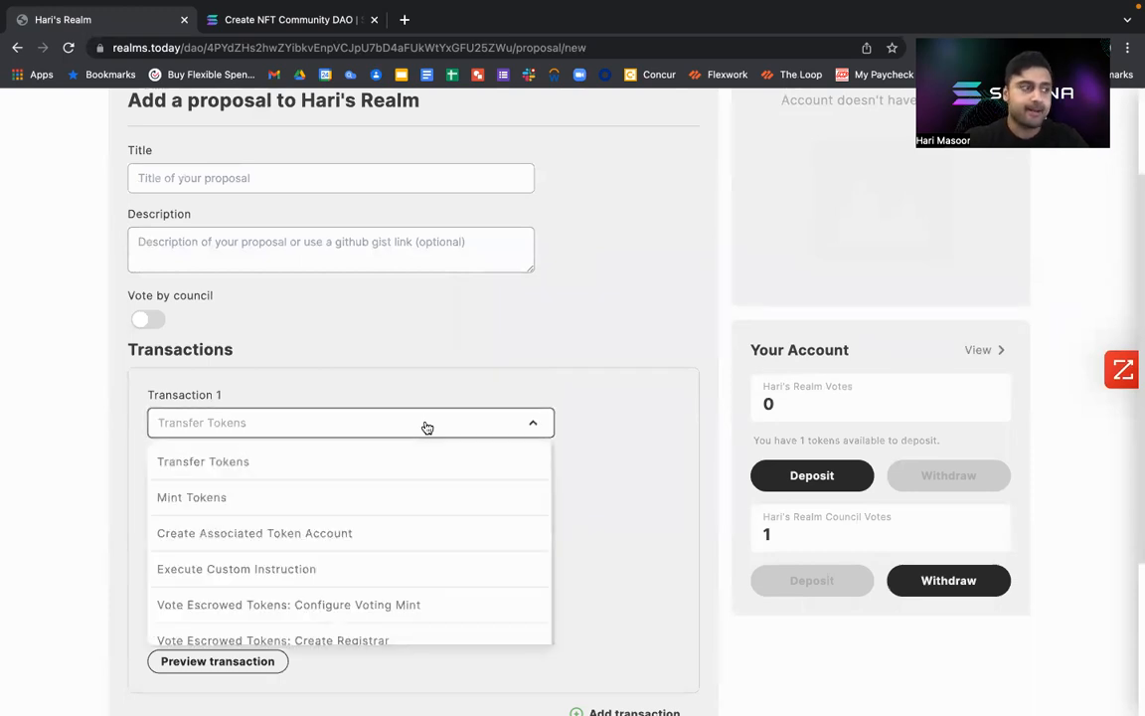
Check the second instruction in the NFT Community DAO documentation and set Transaction 1 to Create NFT plugin max voter weight.
click(239, 15)
scroll(328, 398, down, 3)
drag(319, 335, 409, 335)
click(121, 27)
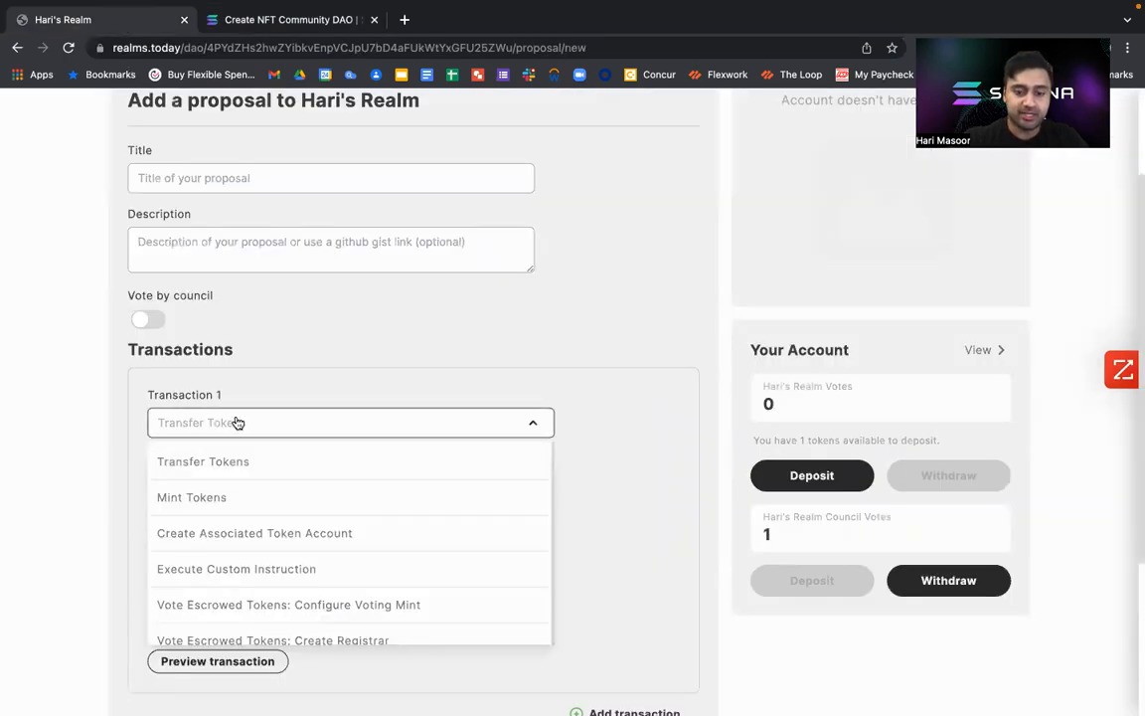
scroll(238, 424, down, 10)
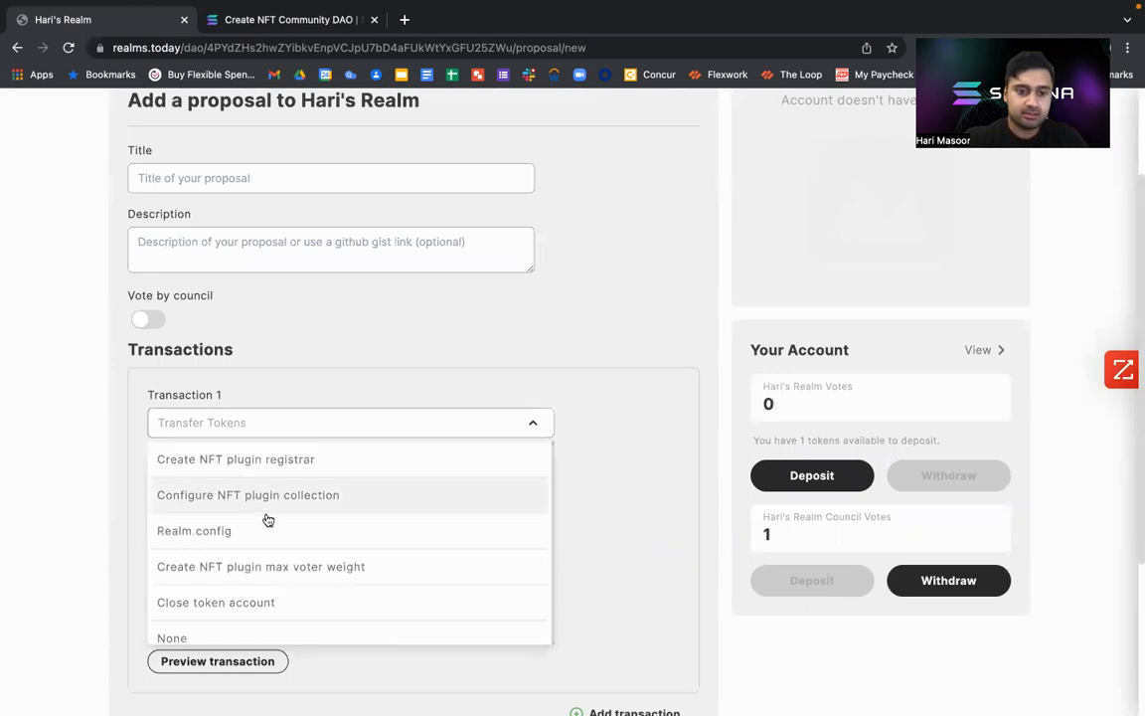
click(274, 577)
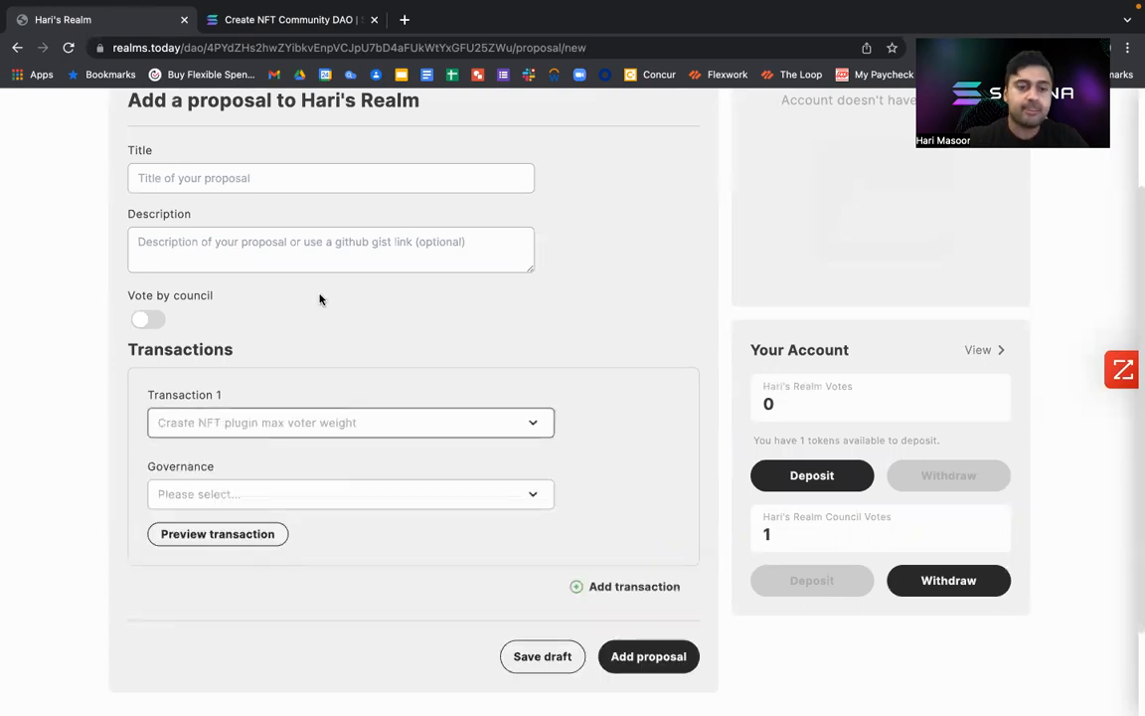
Check the third instruction in the documentation and change Transaction 1 to Configure NFT plugin collection.
click(289, 19)
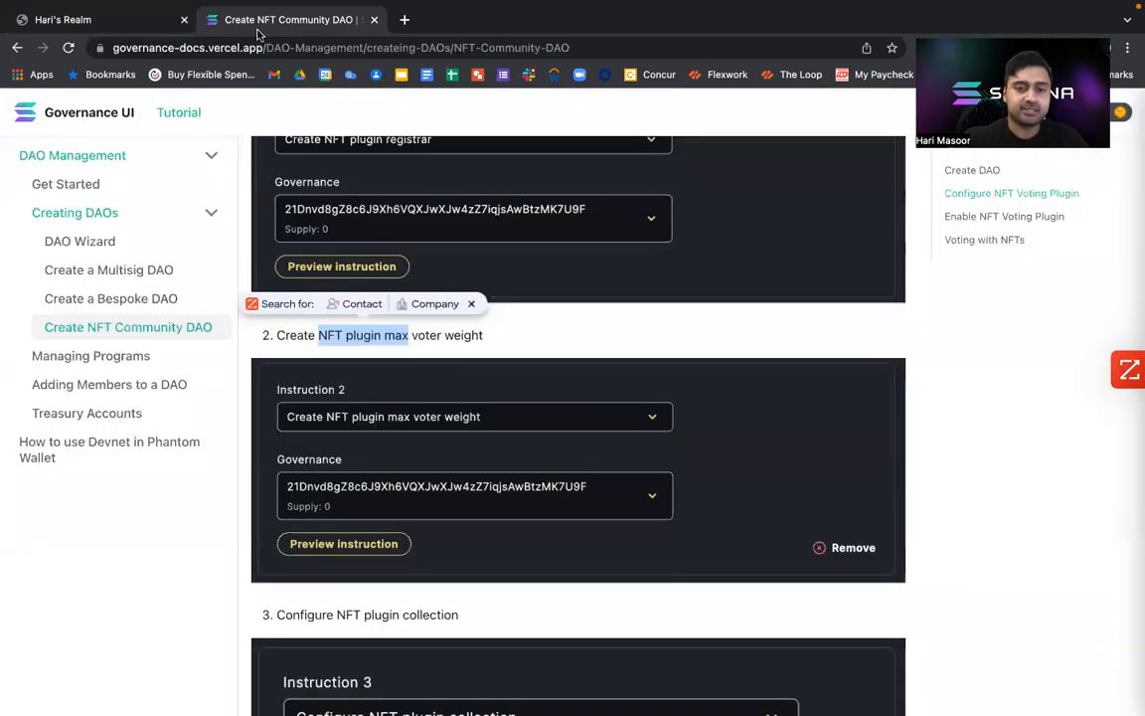
scroll(355, 510, down, 4)
scroll(355, 510, down, 3)
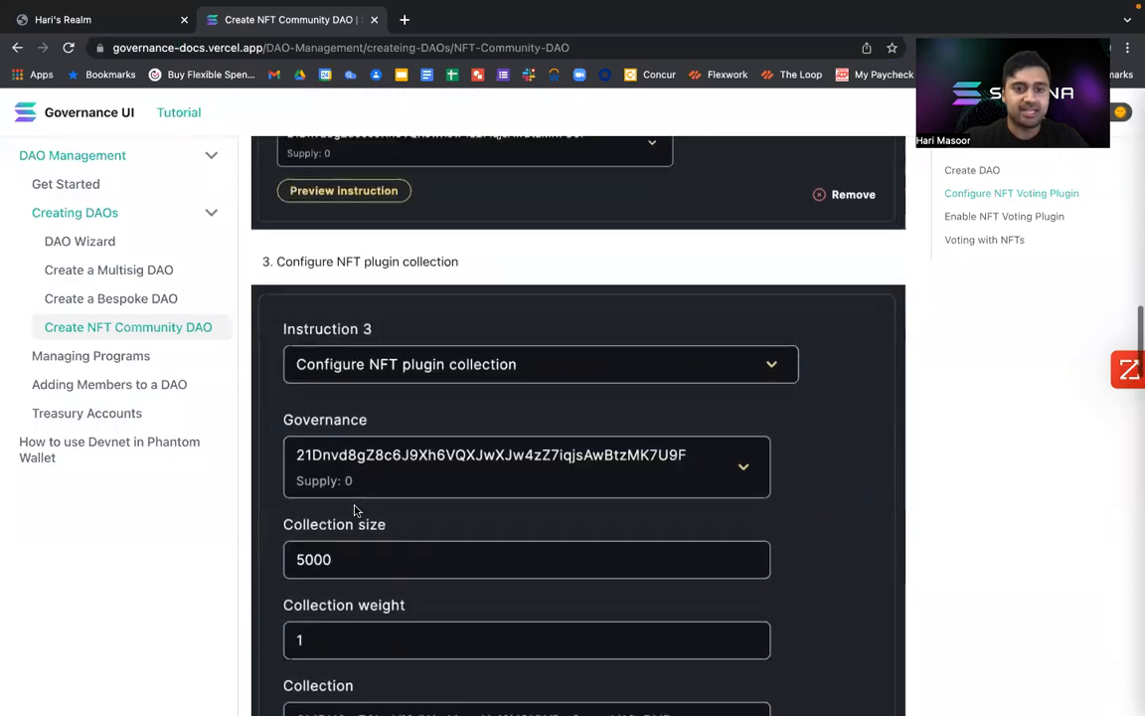
click(145, 19)
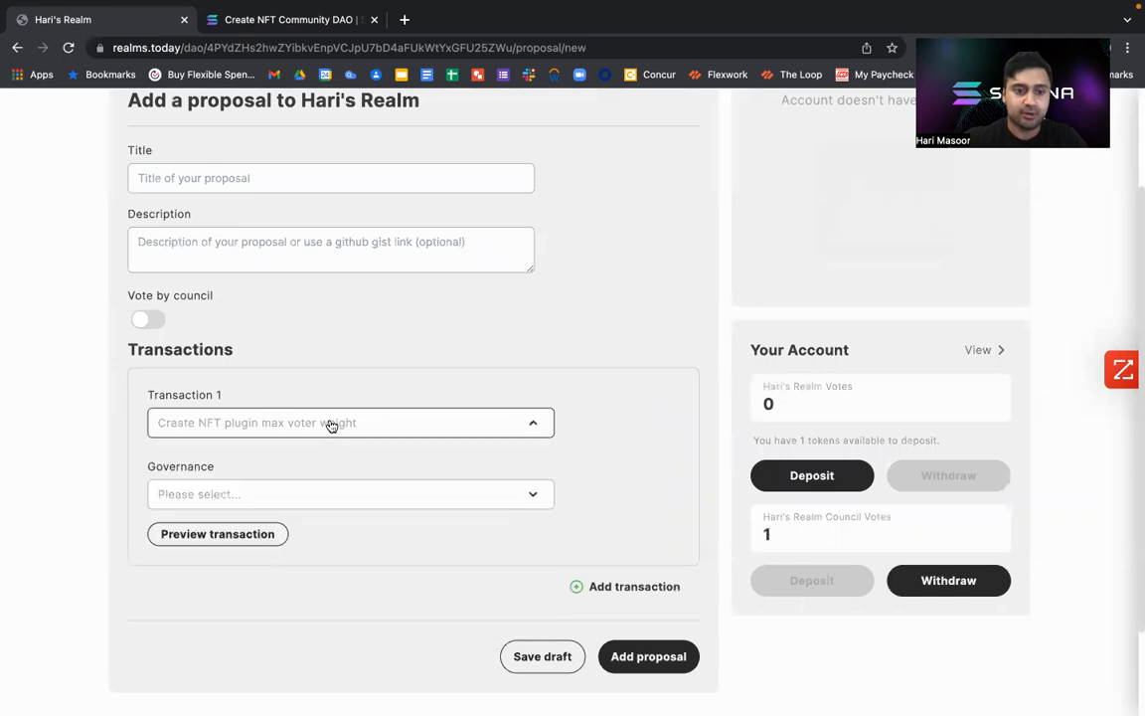
click(331, 422)
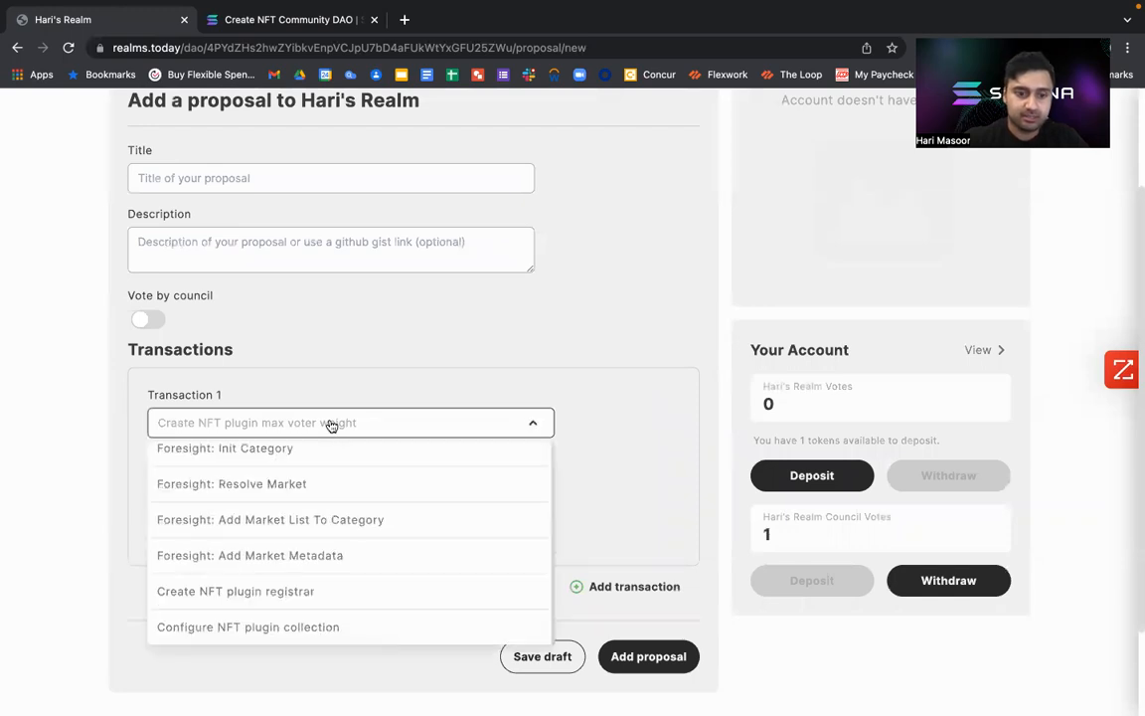
click(274, 627)
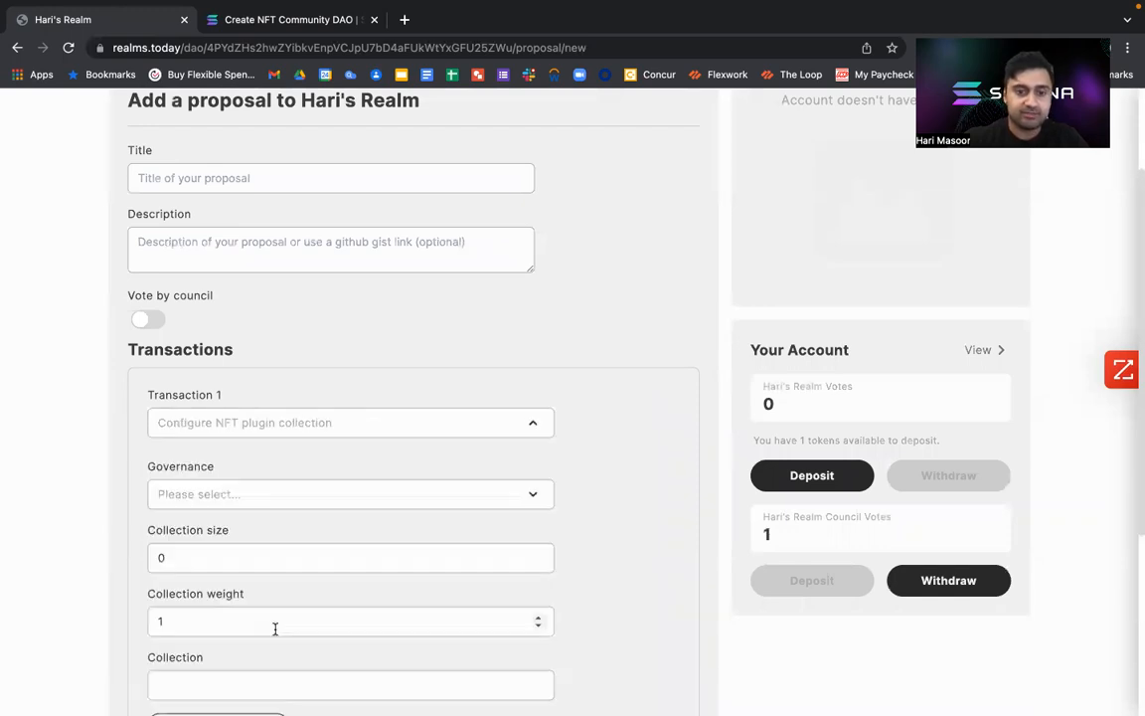
Choose the governance mint with a supply of 100 and set the collection size to 5 for the NFT plugin collection.
scroll(403, 464, down, 3)
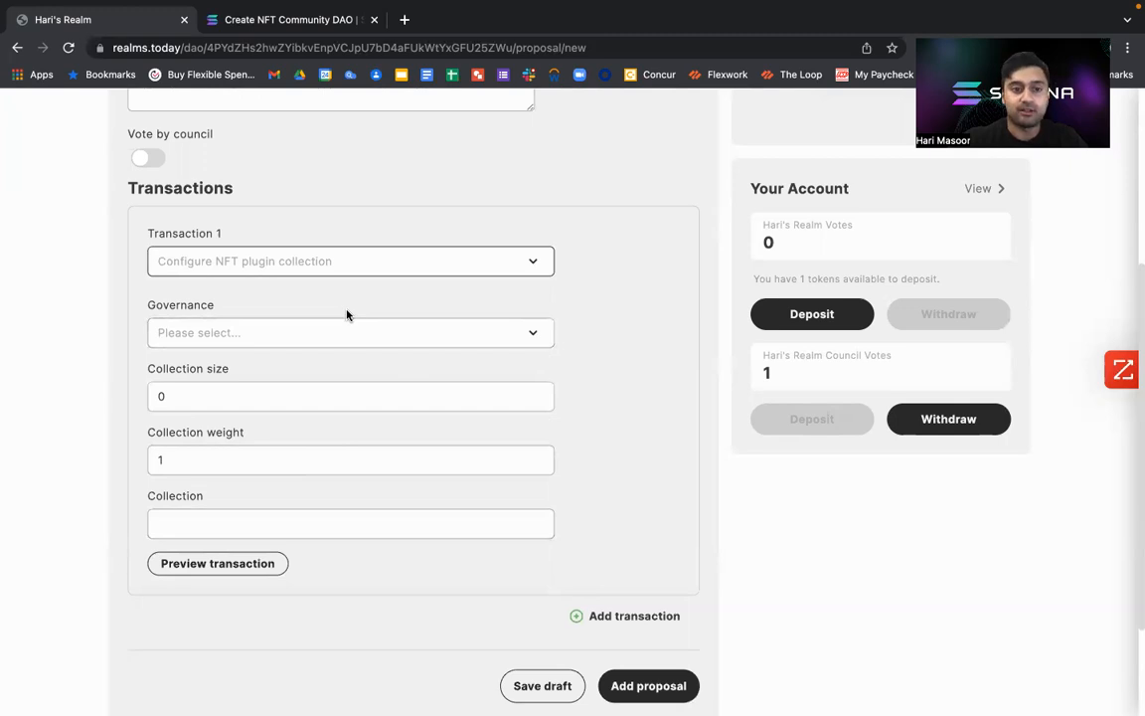
click(360, 338)
click(348, 375)
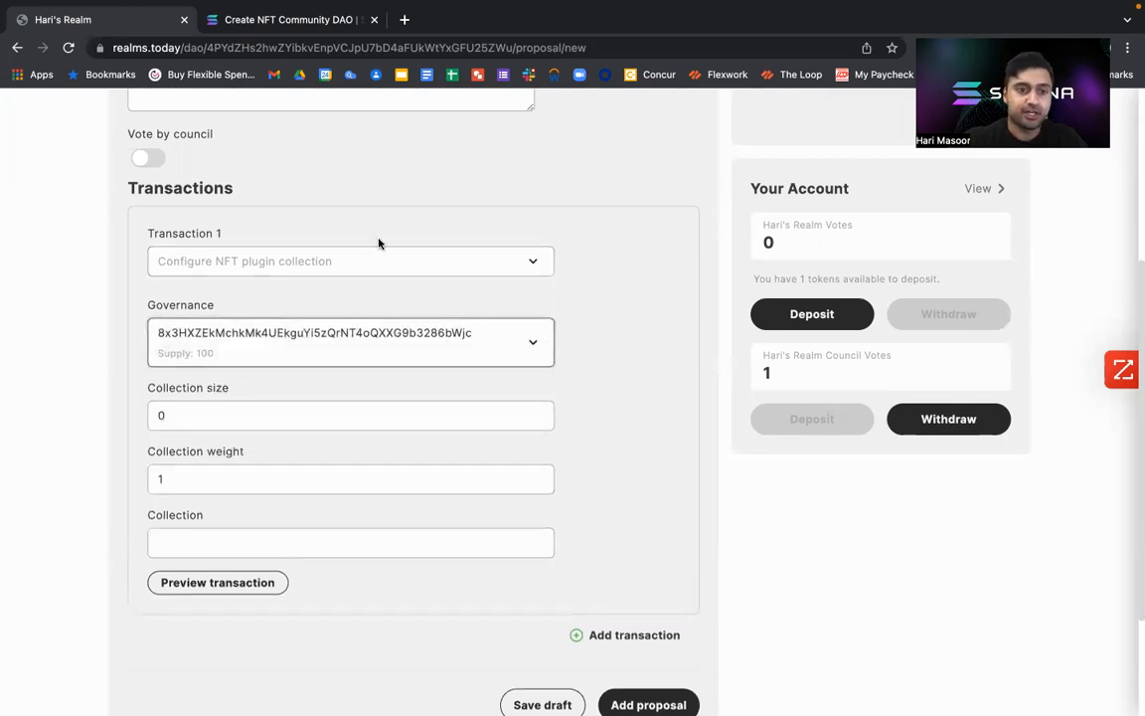
scroll(398, 338, down, 2)
click(218, 302)
double_click(218, 302)
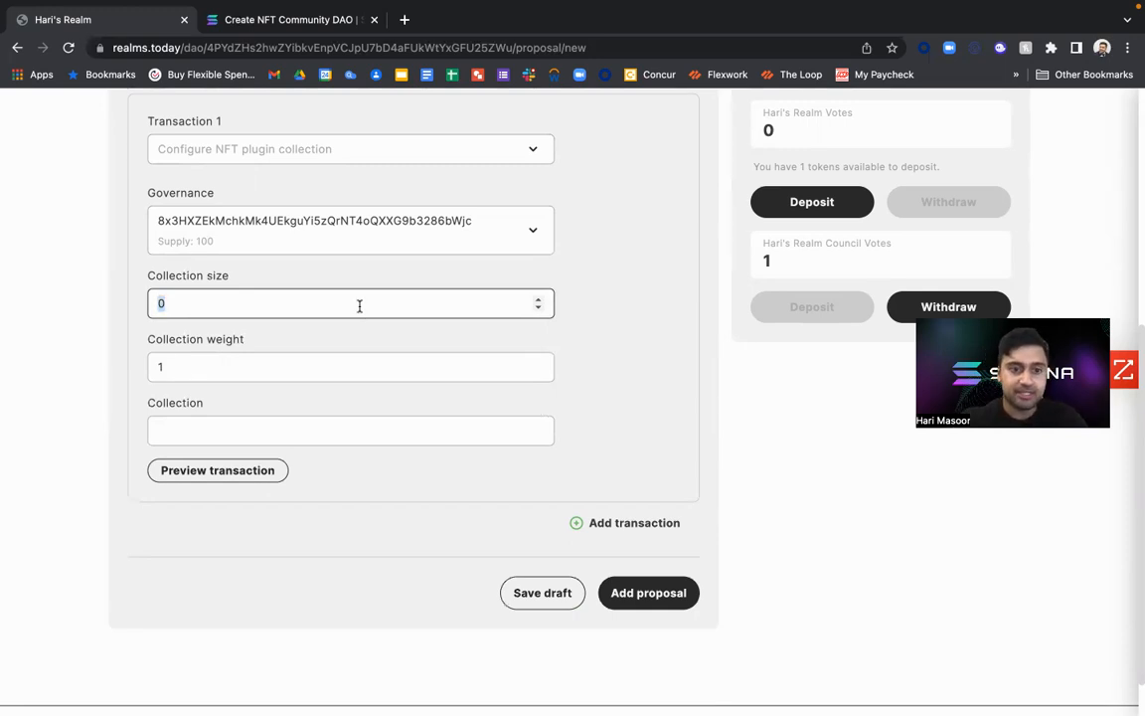
key(BackSpace)
text(5)
click(266, 434)
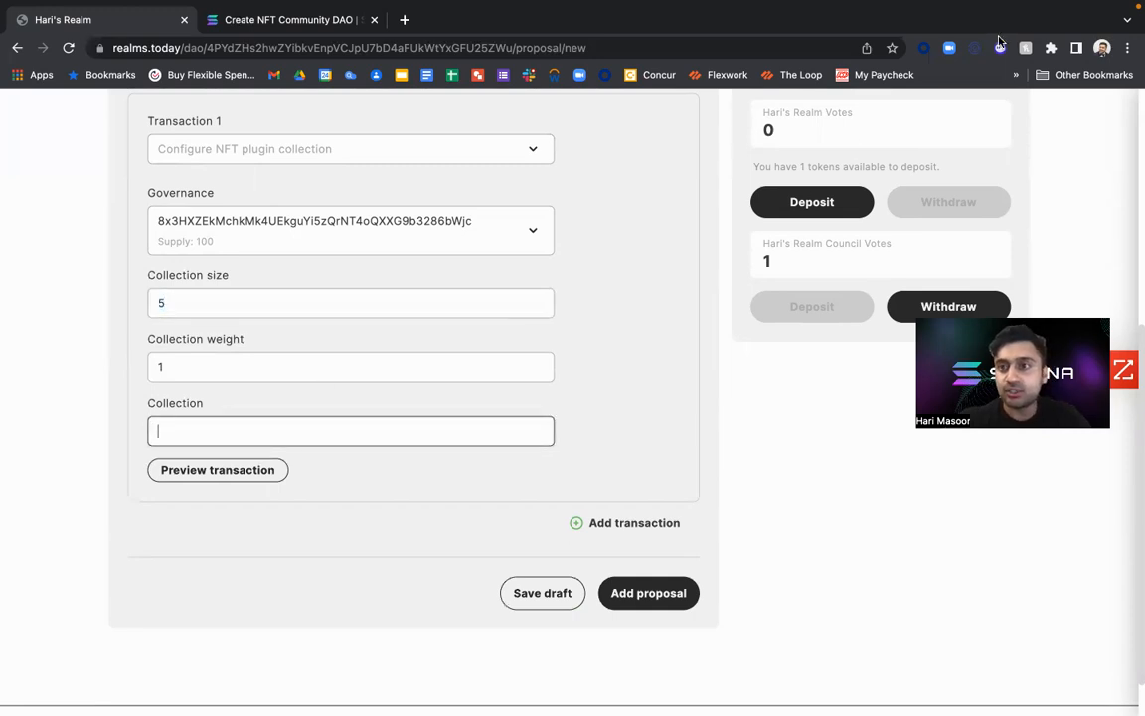
Open the Phantom wallet and unlock it by entering the wallet password.
click(1000, 47)
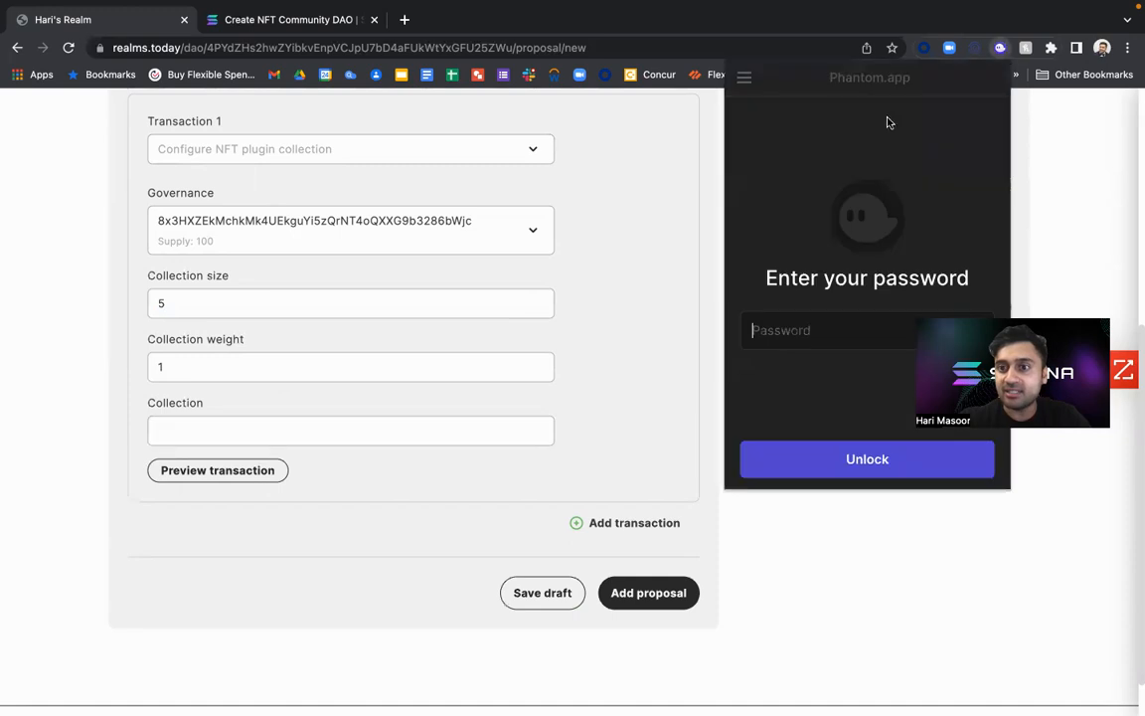
text(**********)
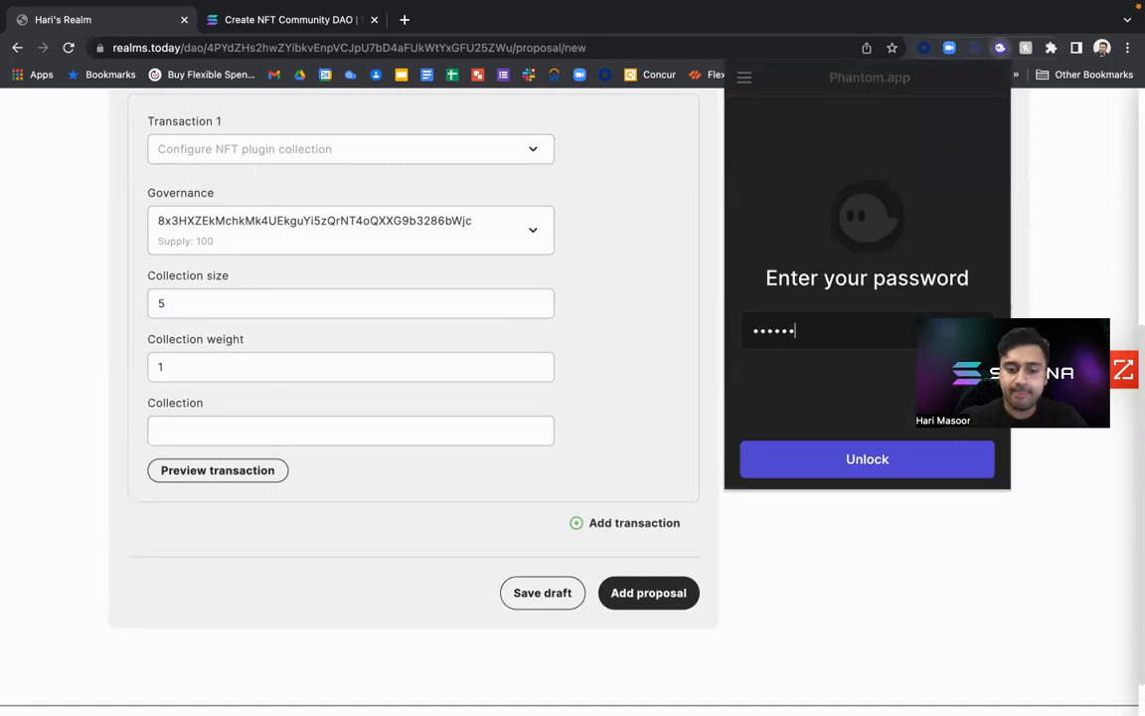
key(Return)
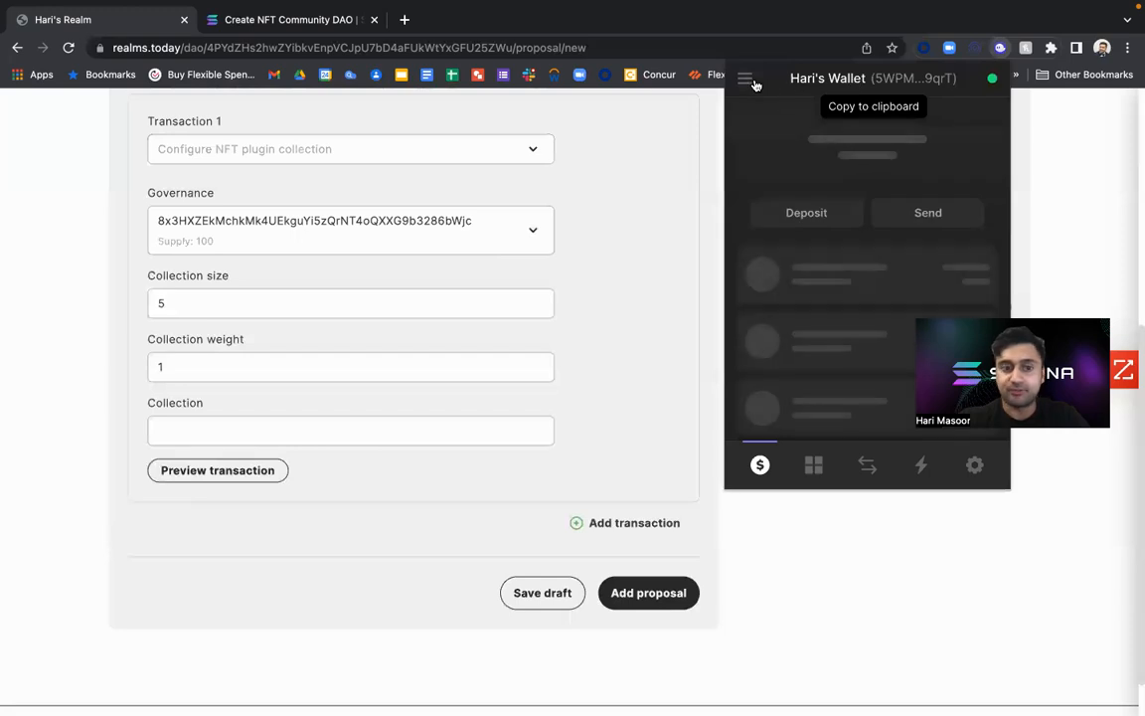
Switch Phantom to the account named Best new Wallet and open its collectibles.
click(747, 82)
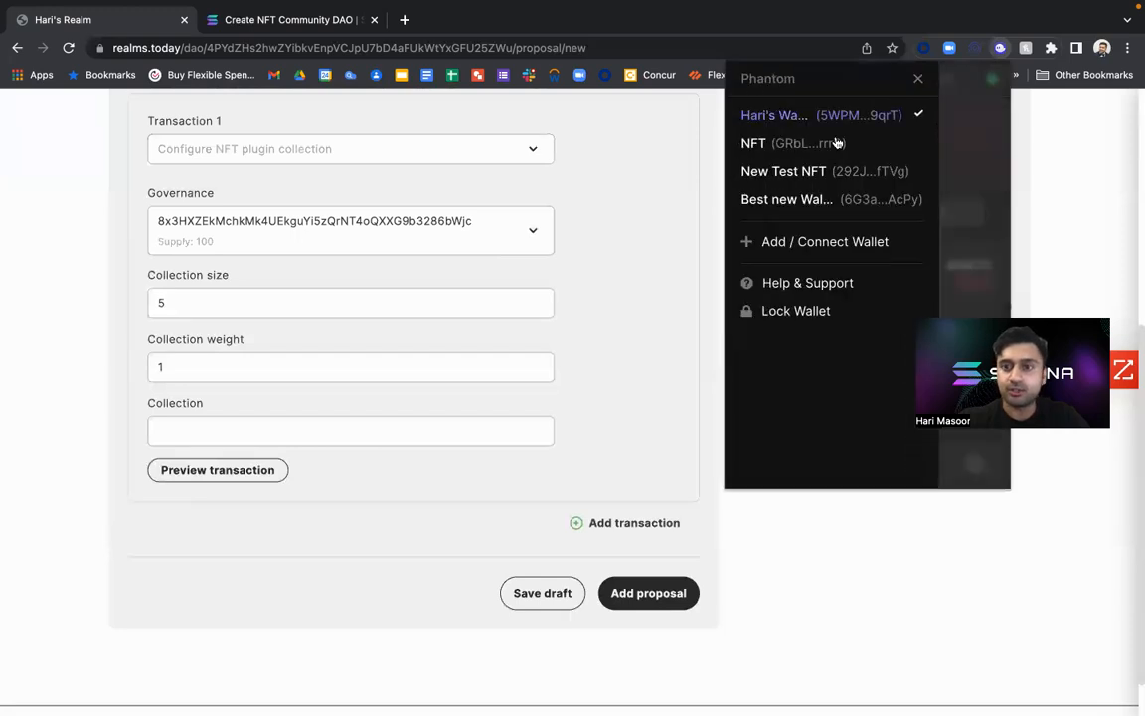
click(818, 203)
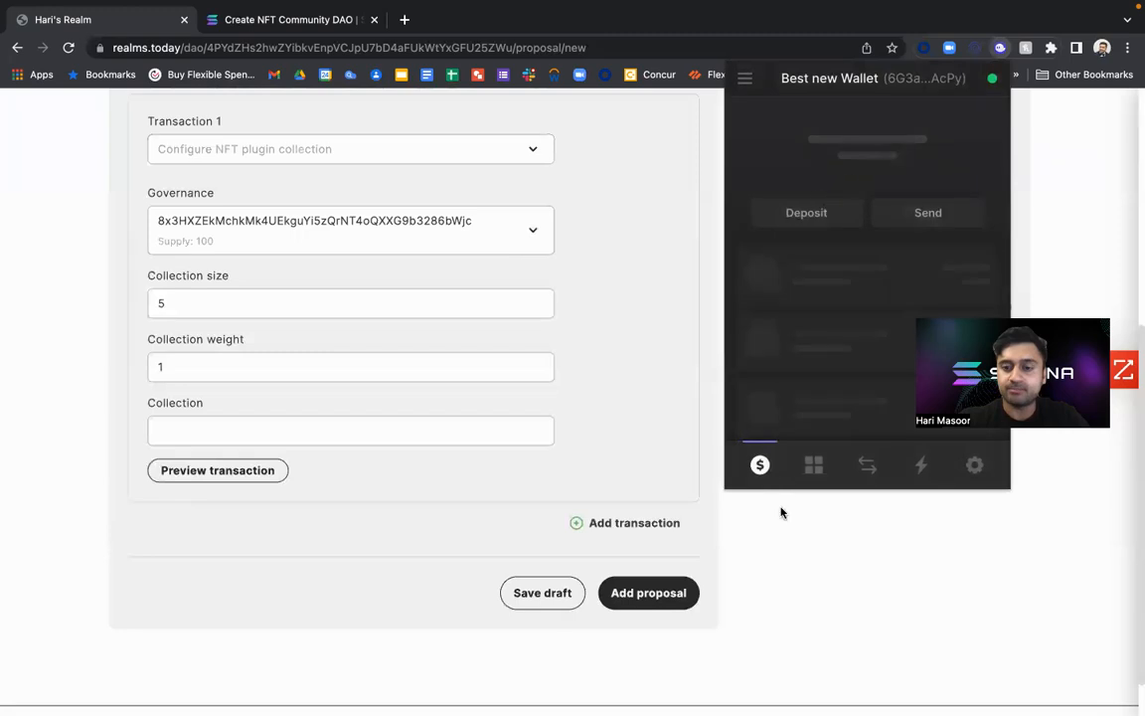
click(812, 466)
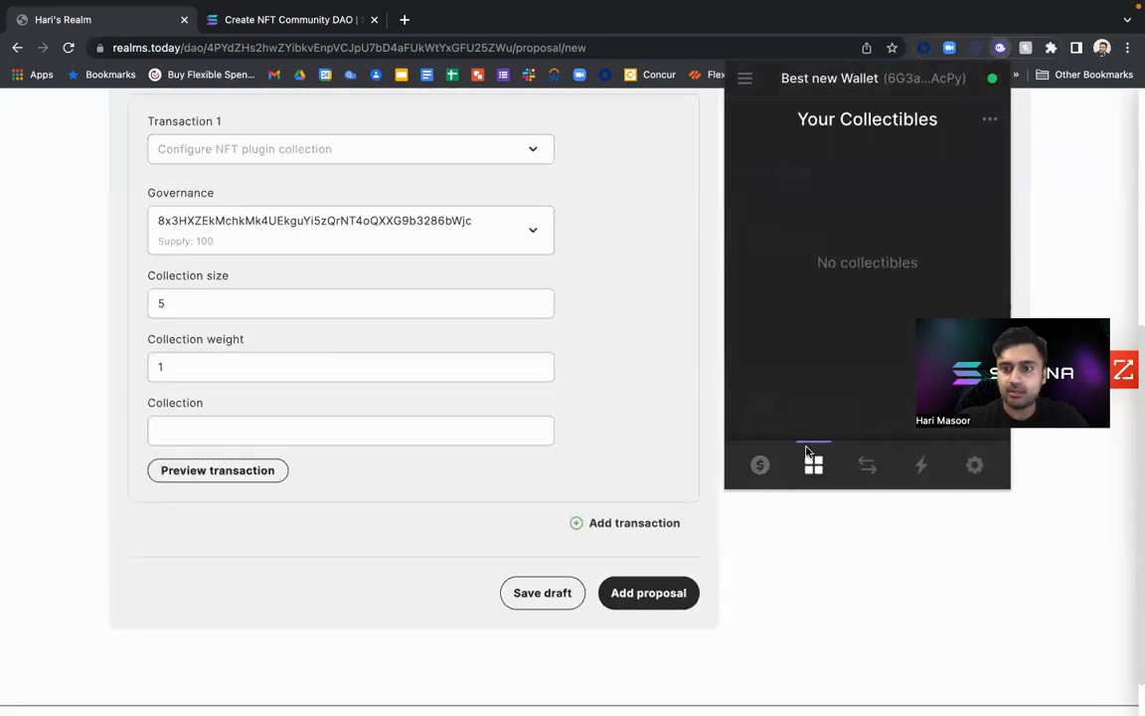
Open the Himalaya 1 NFT from the Himalayas collection in Phantom and view it on Solscan.
click(931, 199)
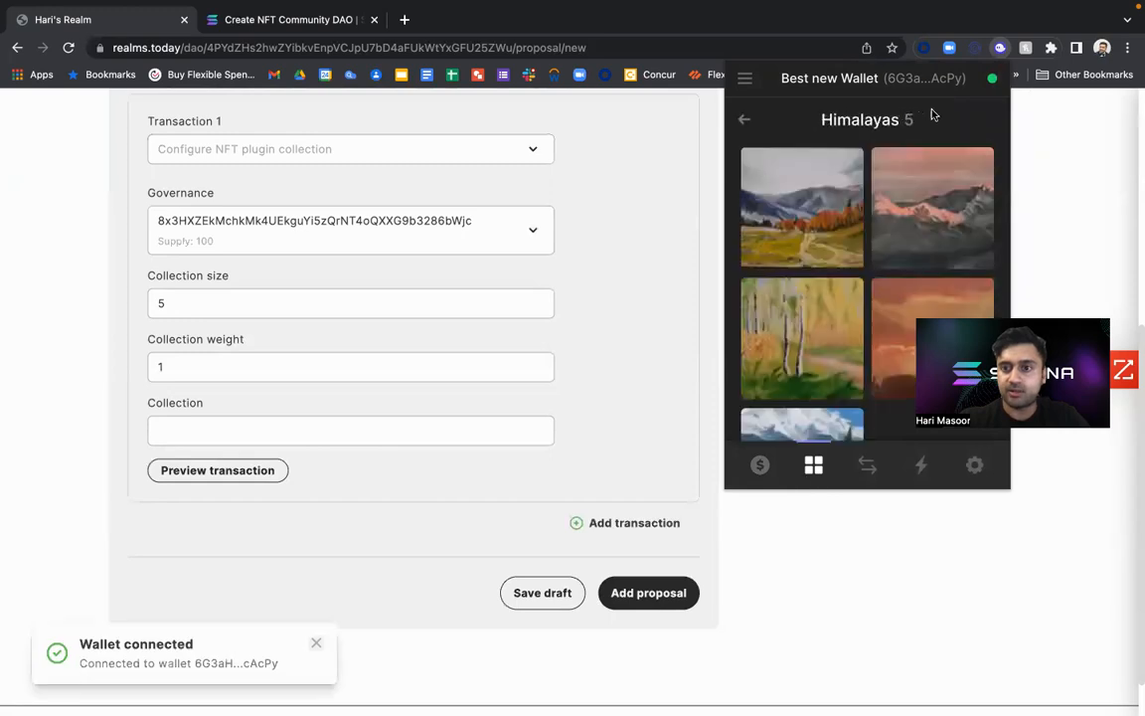
click(836, 189)
click(990, 119)
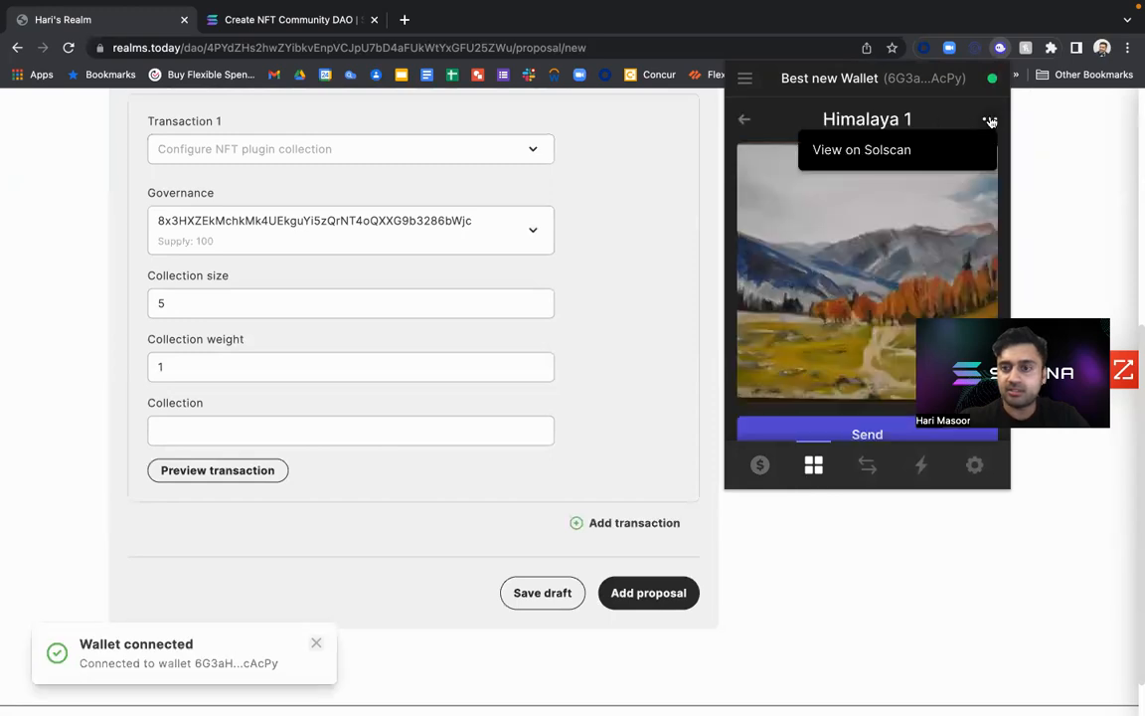
click(935, 150)
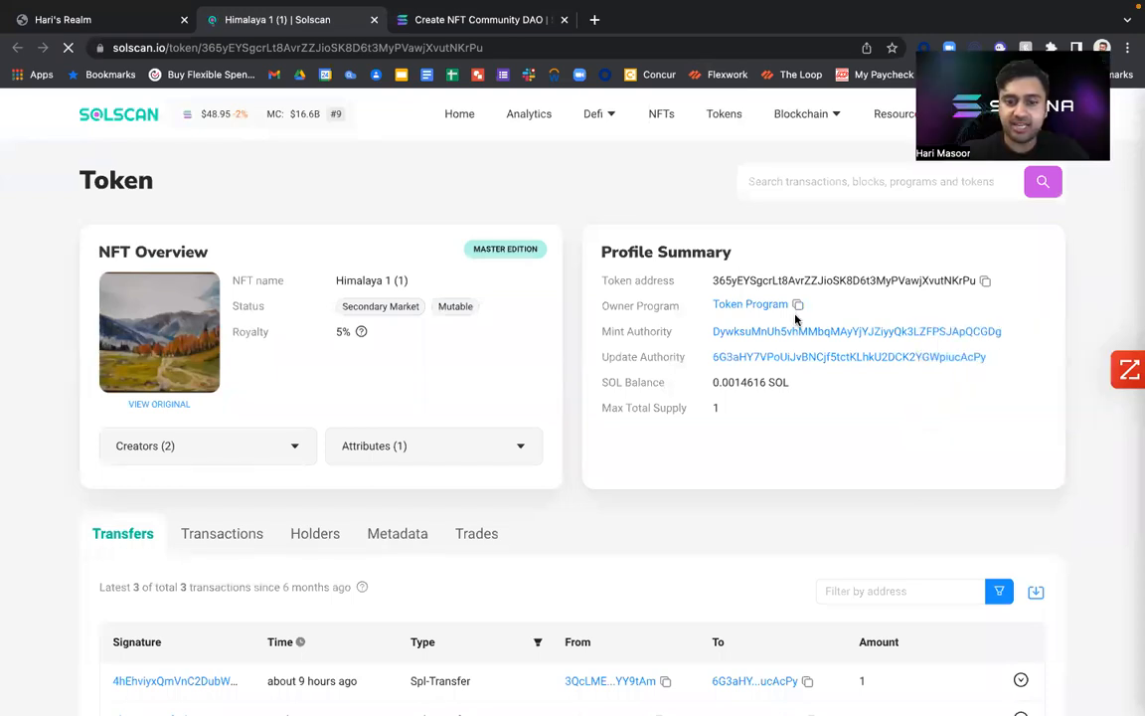
Look over the Himalaya 1 token page and copy the NFT's token address.
scroll(796, 319, down, 3)
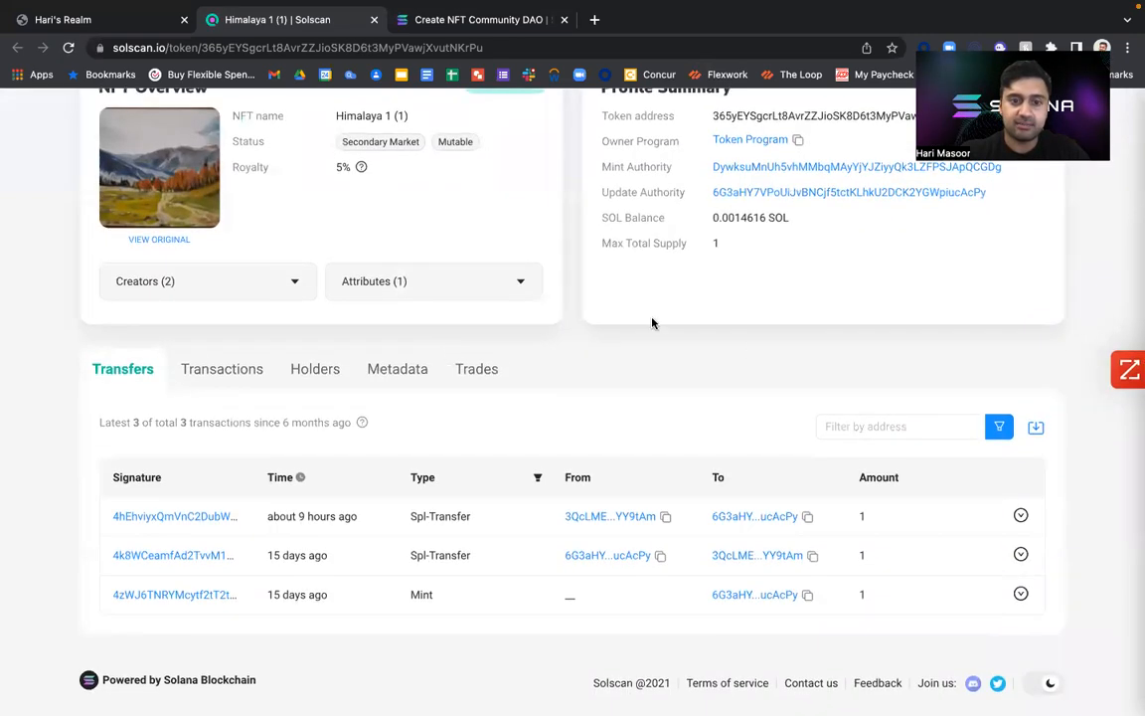
scroll(652, 321, up, 3)
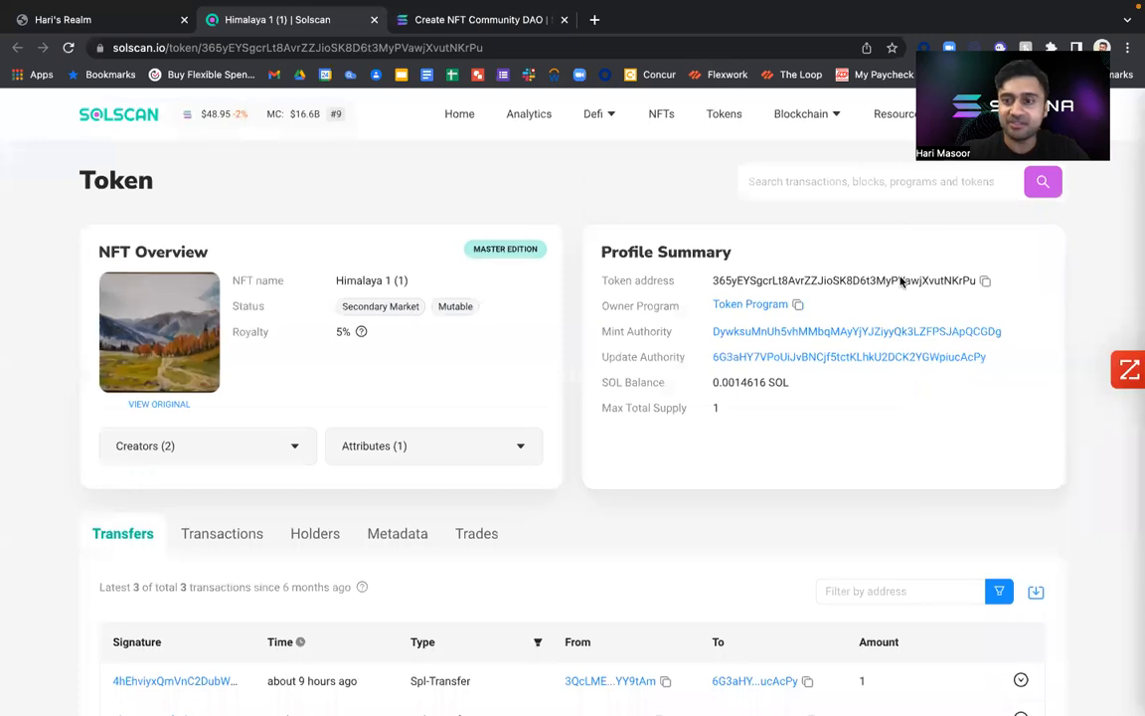
click(986, 282)
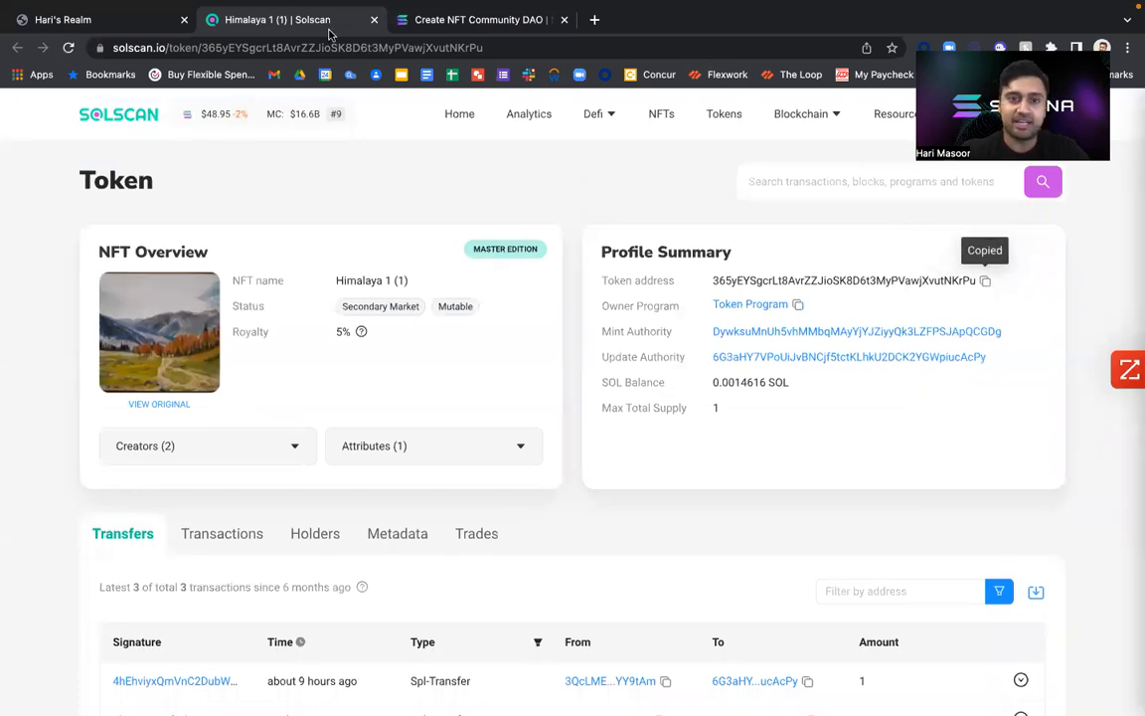
Search the web for solanaexplorer in a new tab and open the Solana Explorer site.
click(594, 20)
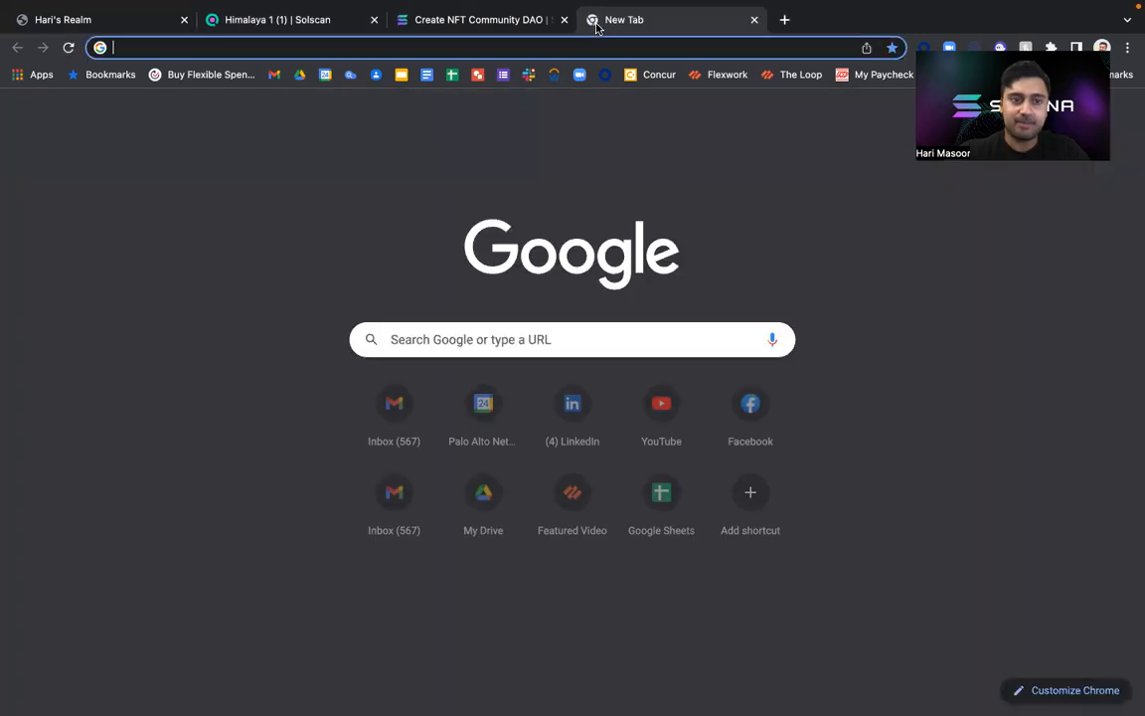
text(solana)
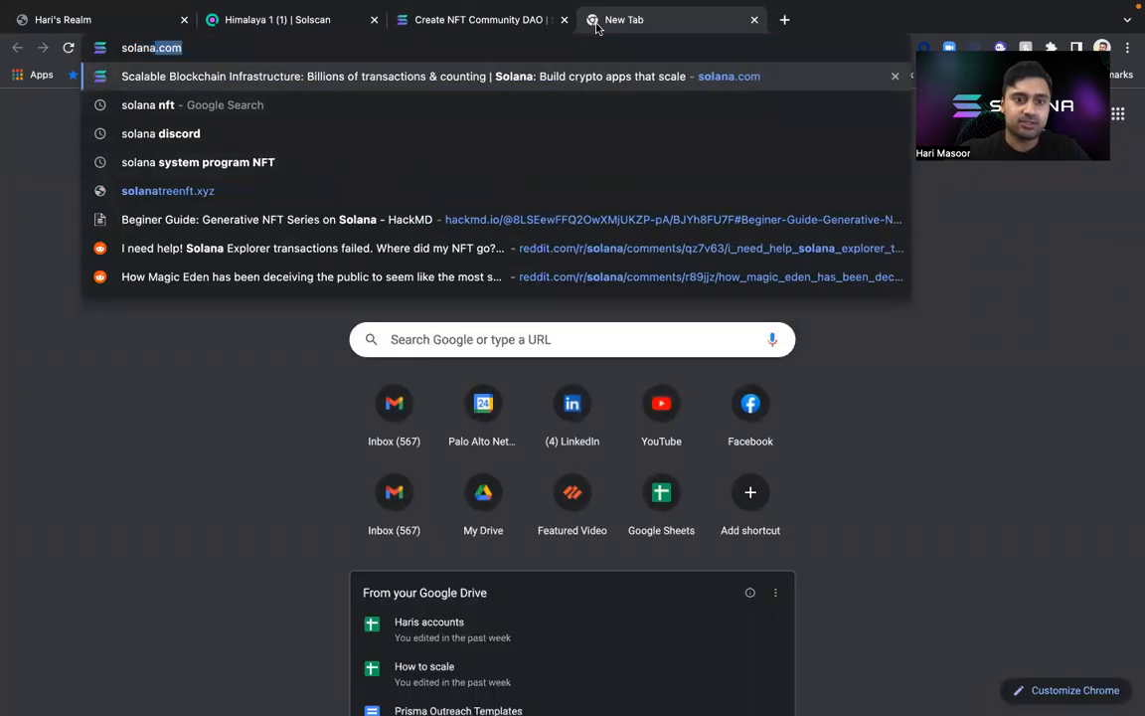
text(exl)
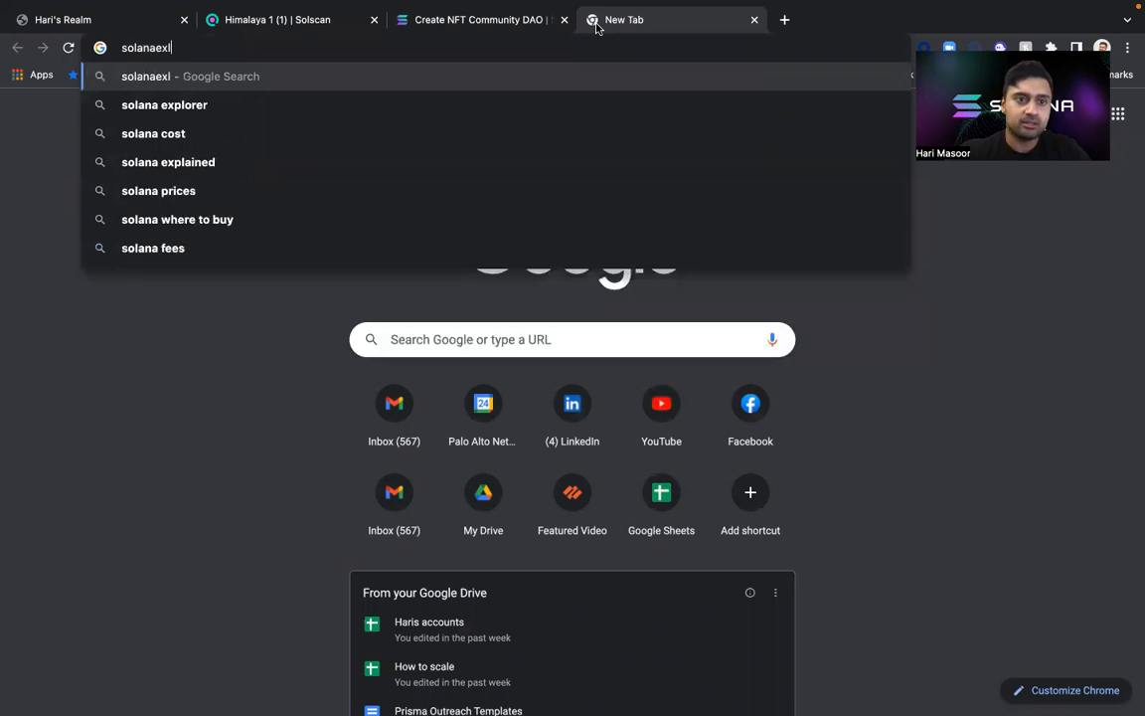
key(BackSpace)
text(plorer)
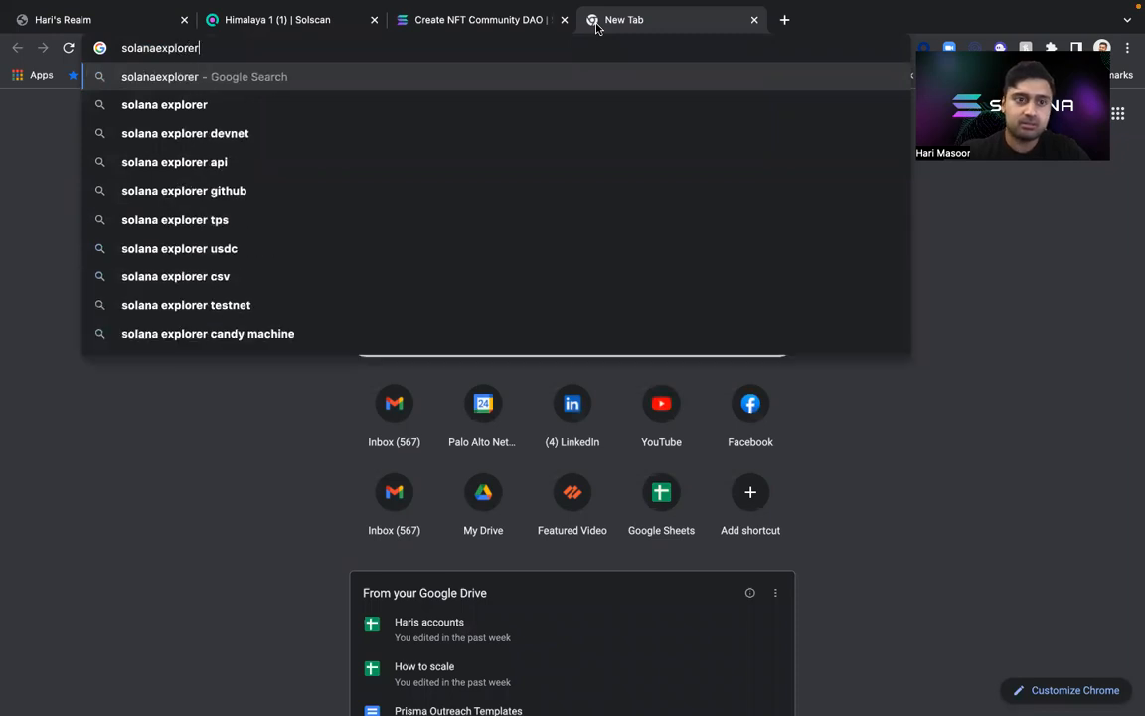
key(Return)
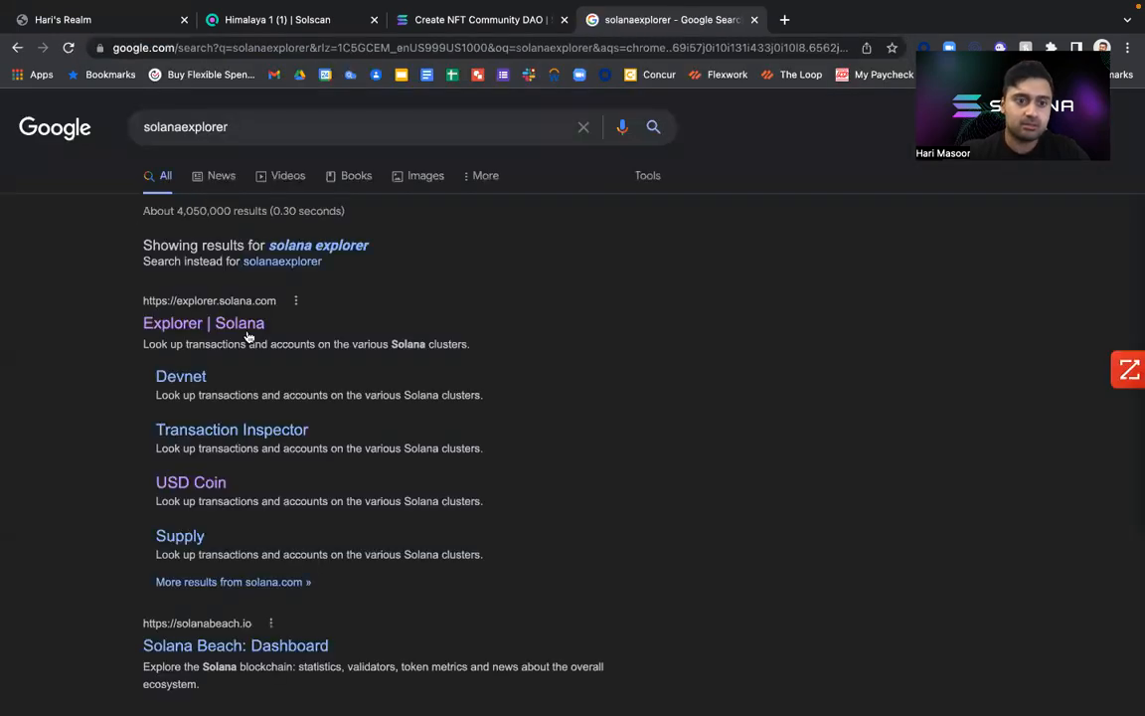
click(247, 325)
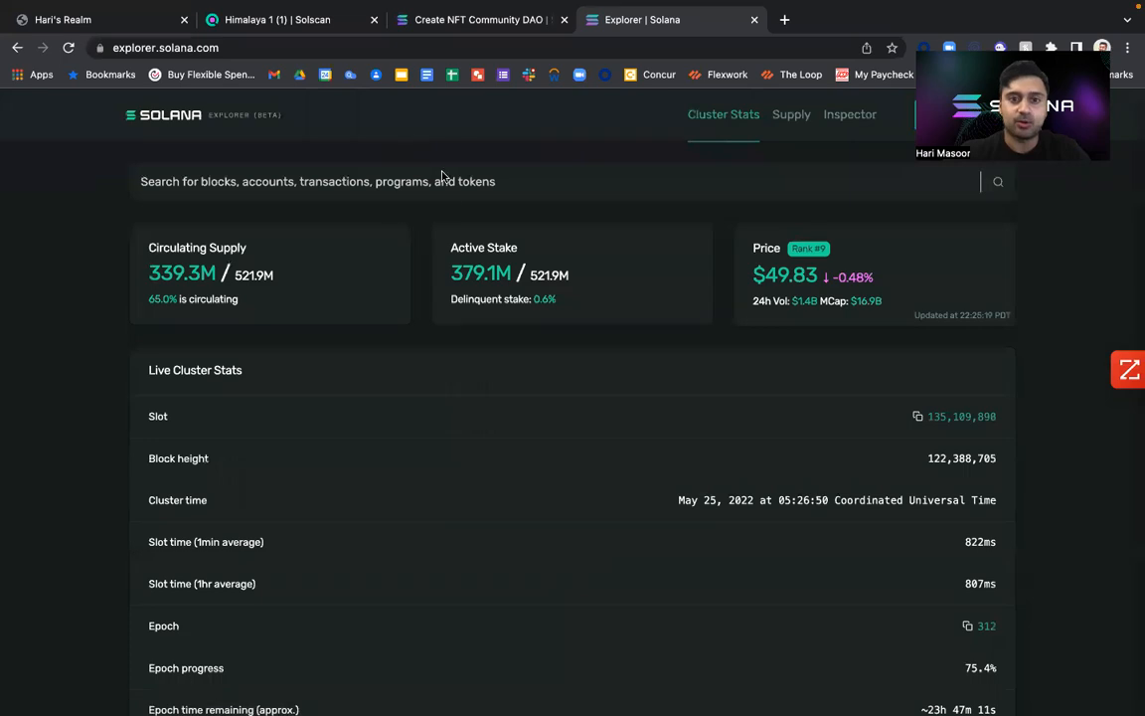
Look up the copied token address in Solana Explorer and find the NFT's Verified Collection Address.
click(555, 183)
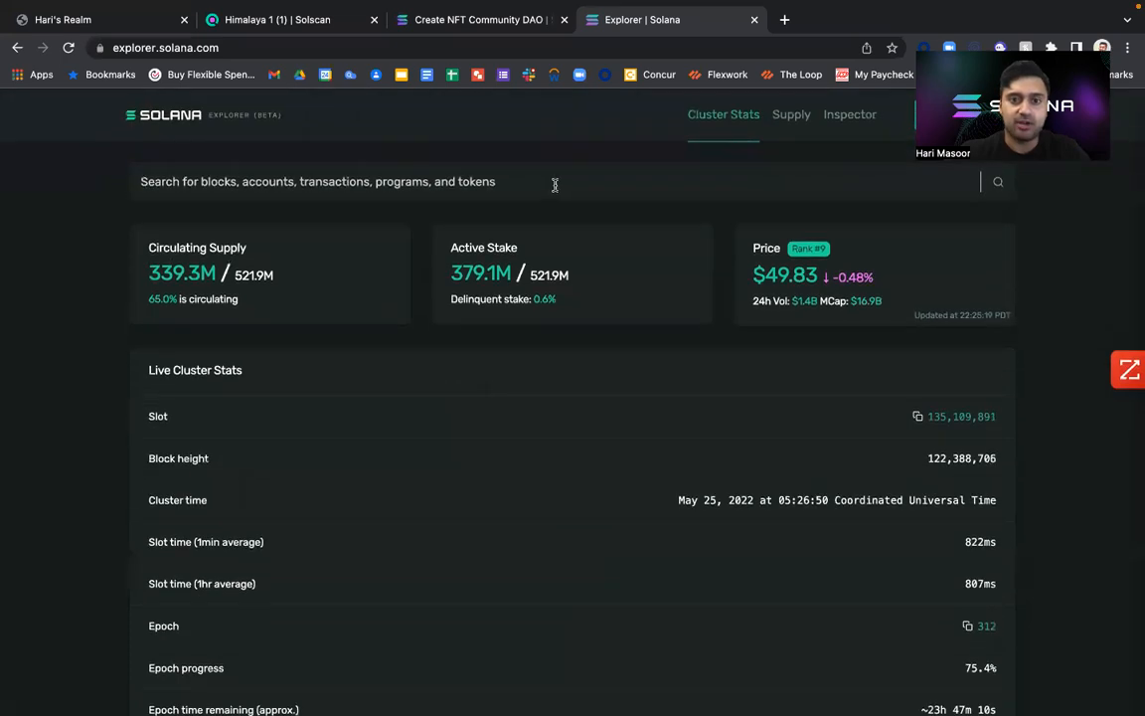
key(super+v)
key(Return)
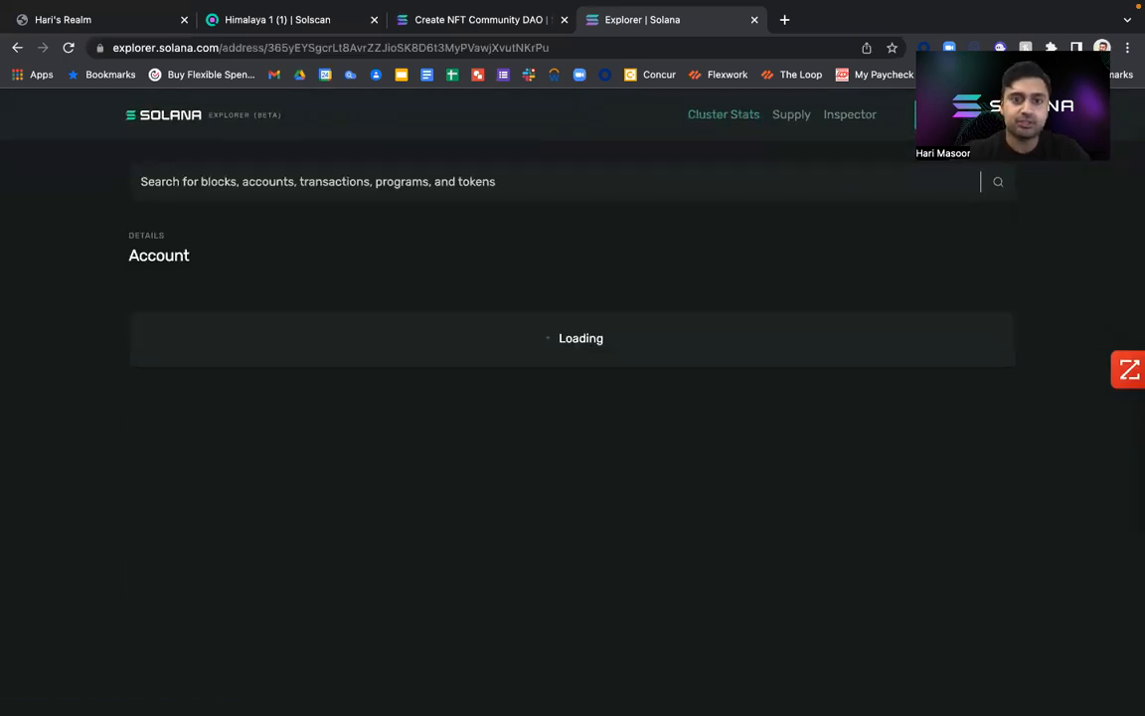
scroll(519, 282, down, 3)
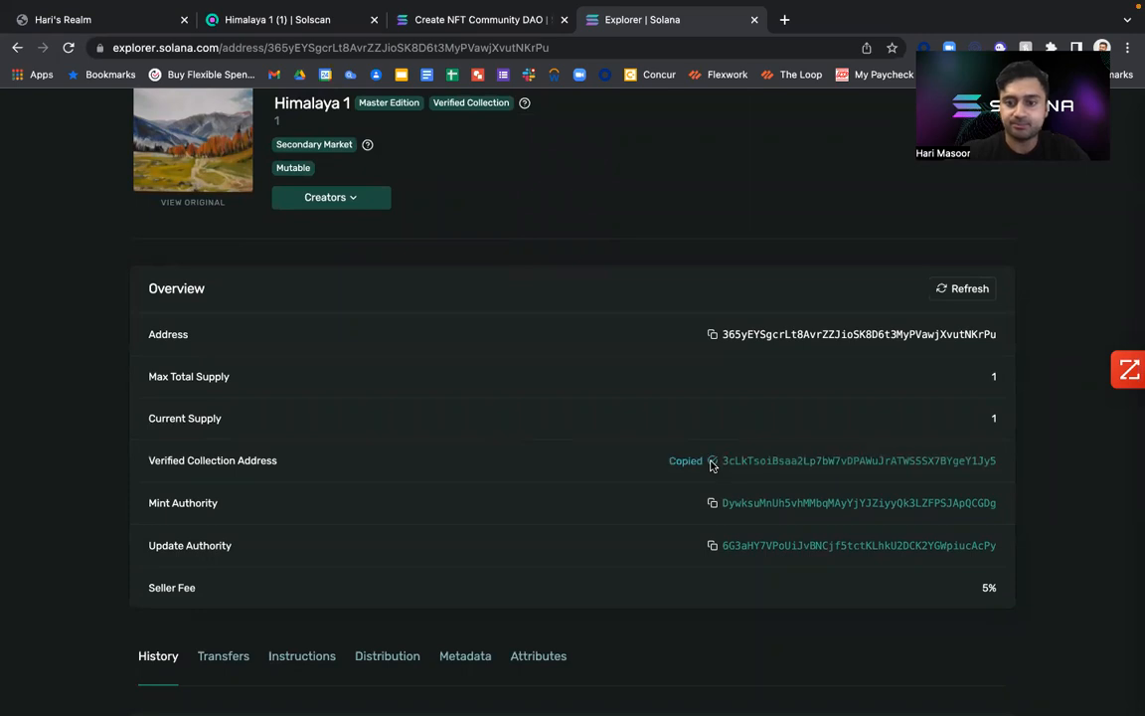
Return to the realm's proposal and paste Himalaya 1's verified collection address as the Collection.
click(437, 19)
click(251, 20)
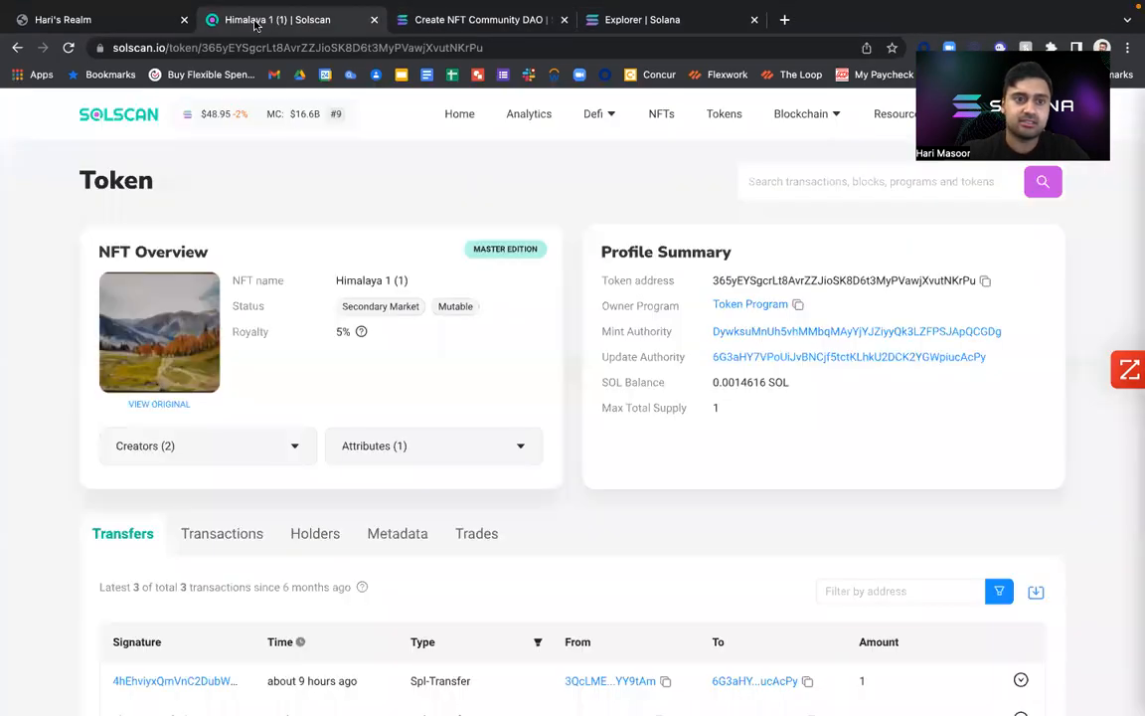
click(127, 20)
key(super+v)
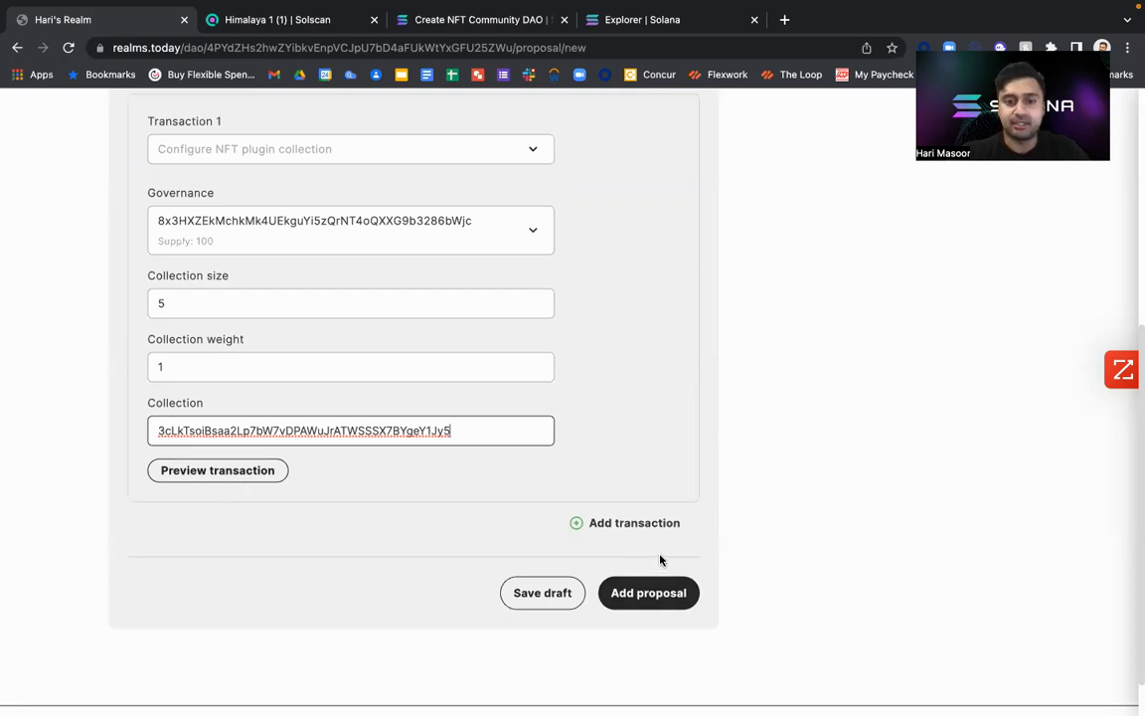
Read the documentation on finding the collection ID and on enabling the NFT voting plugin through a DAO config change.
scroll(660, 560, up, 5)
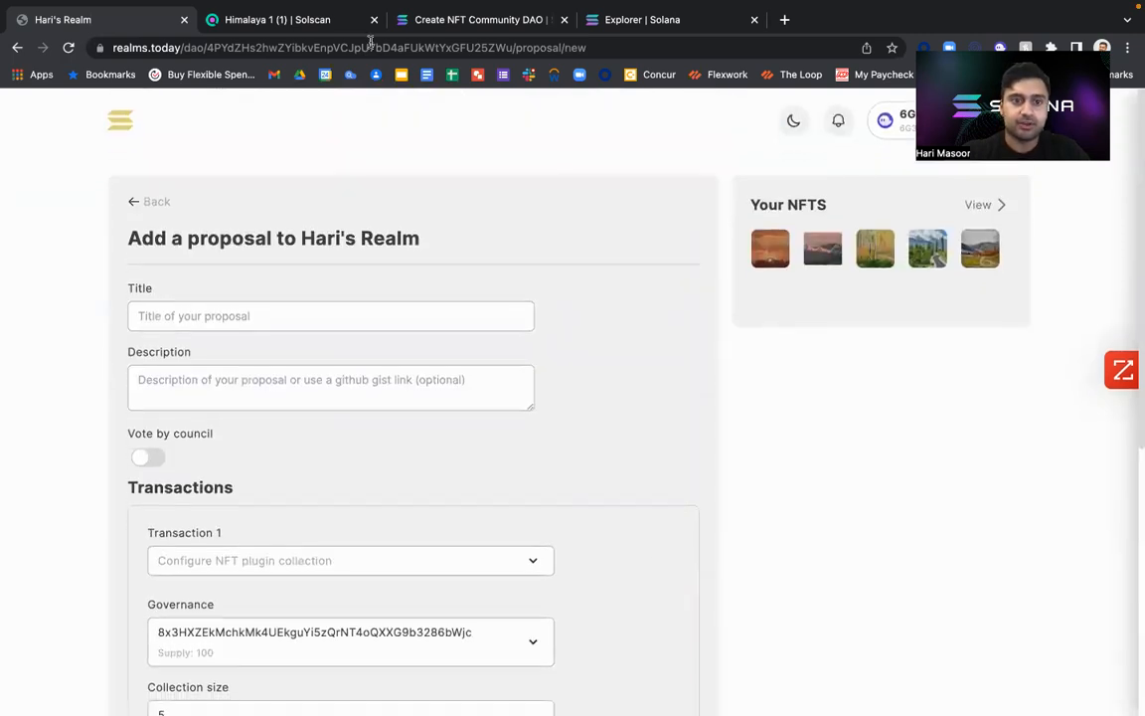
click(318, 27)
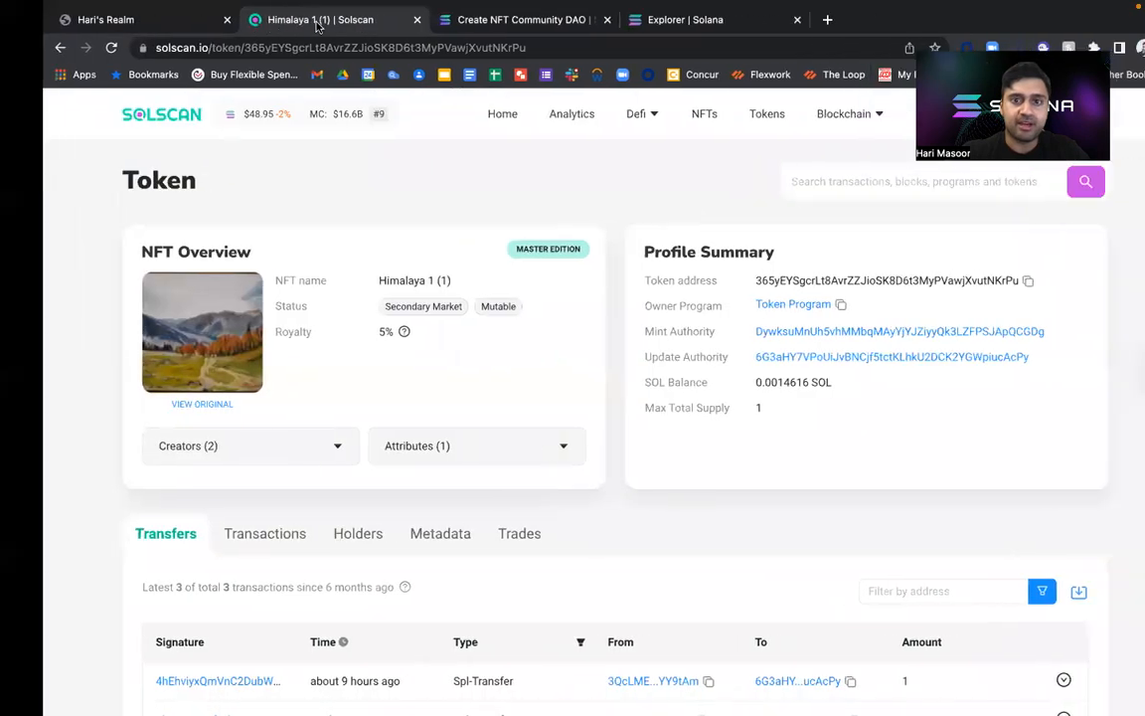
drag(417, 28, 239, 30)
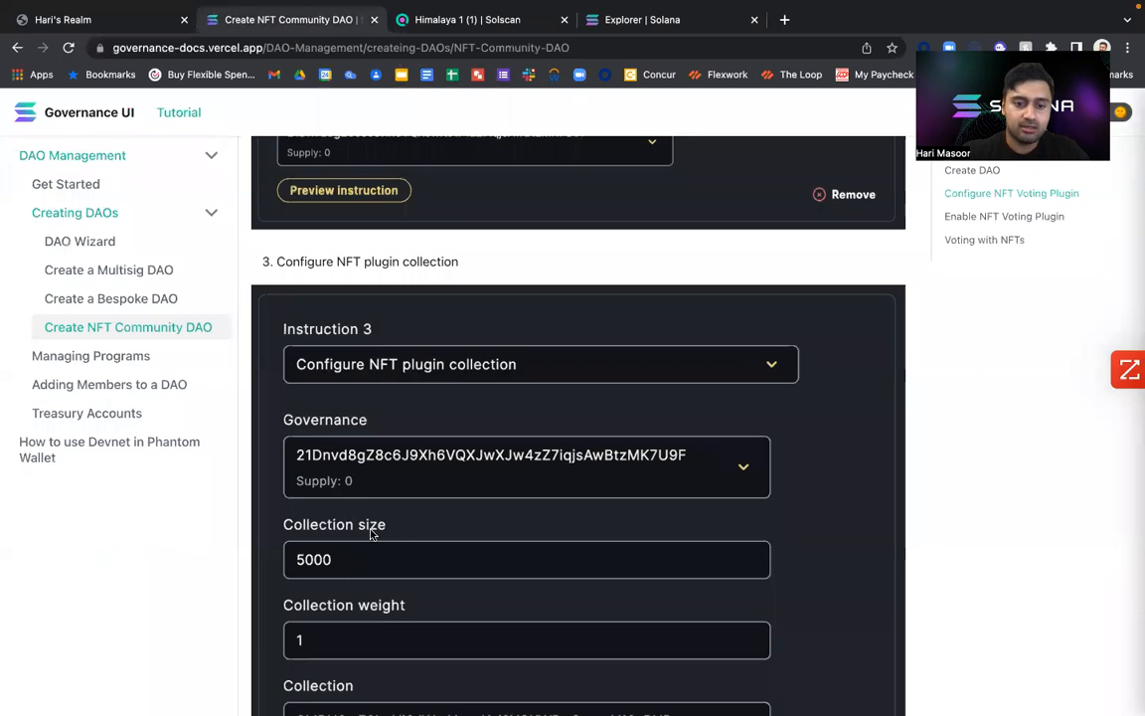
scroll(371, 533, down, 6)
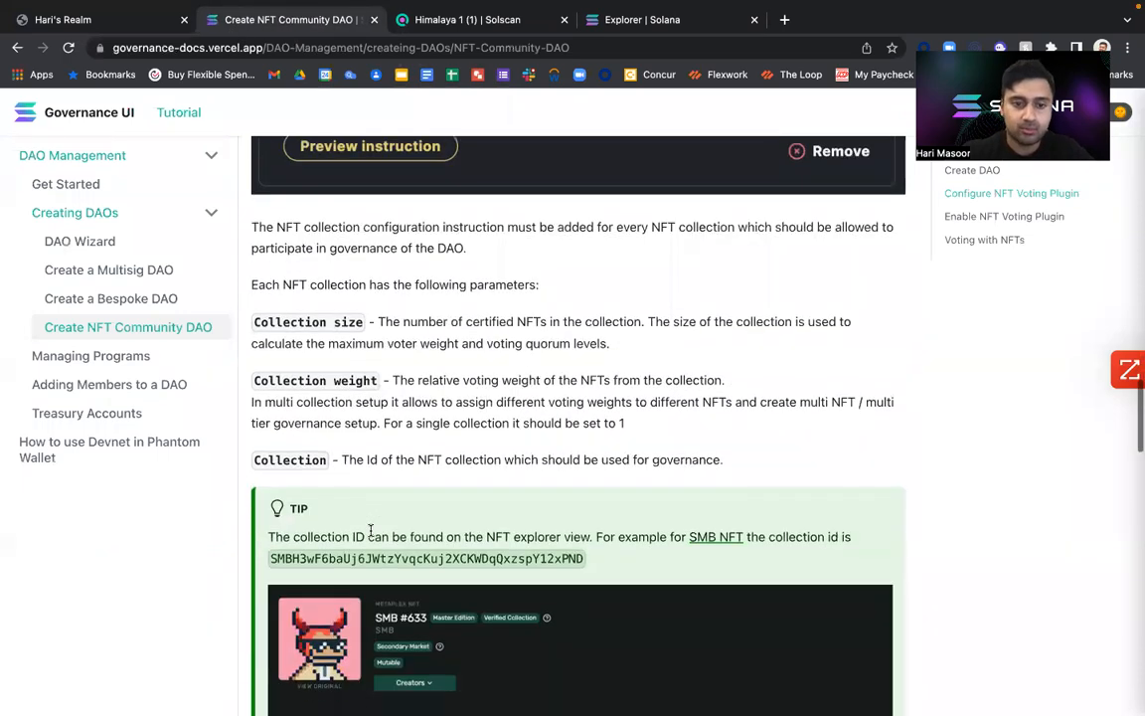
scroll(371, 530, down, 1)
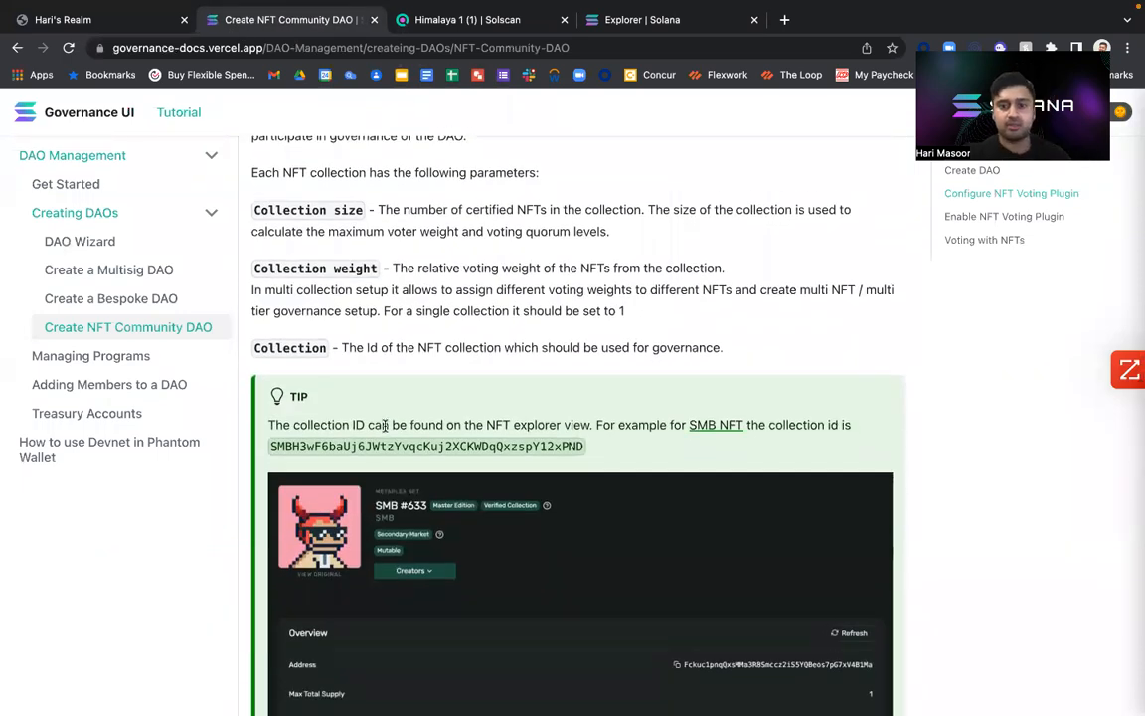
drag(390, 426, 586, 425)
scroll(585, 425, down, 3)
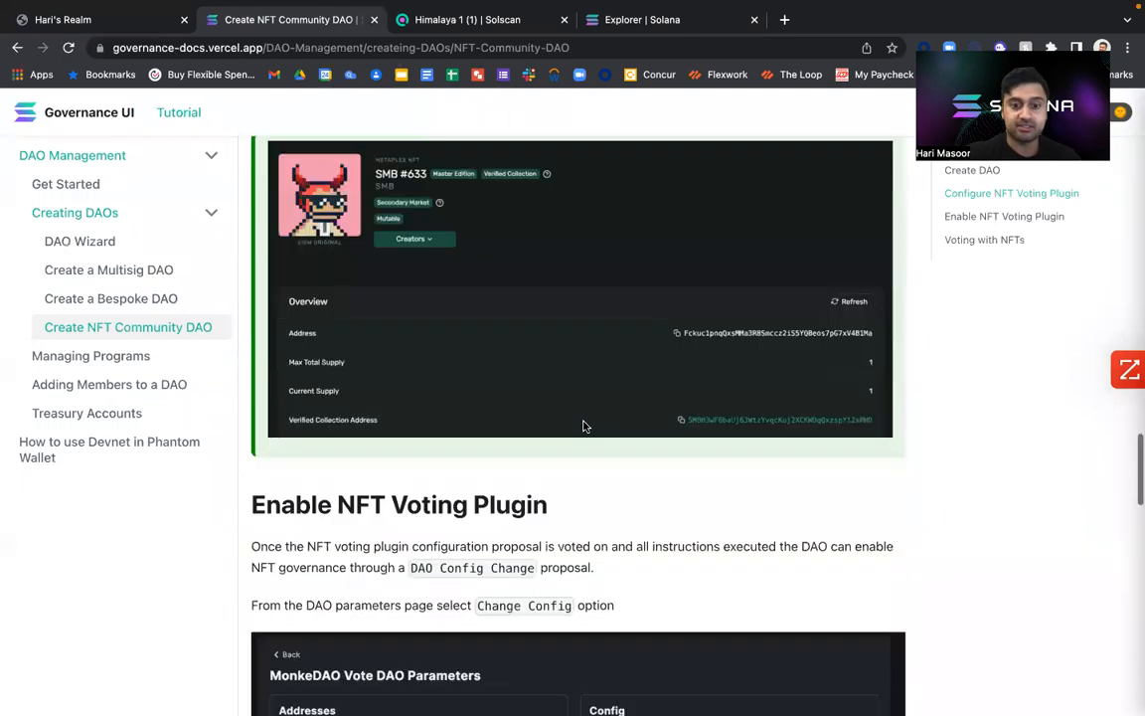
scroll(586, 428, down, 3)
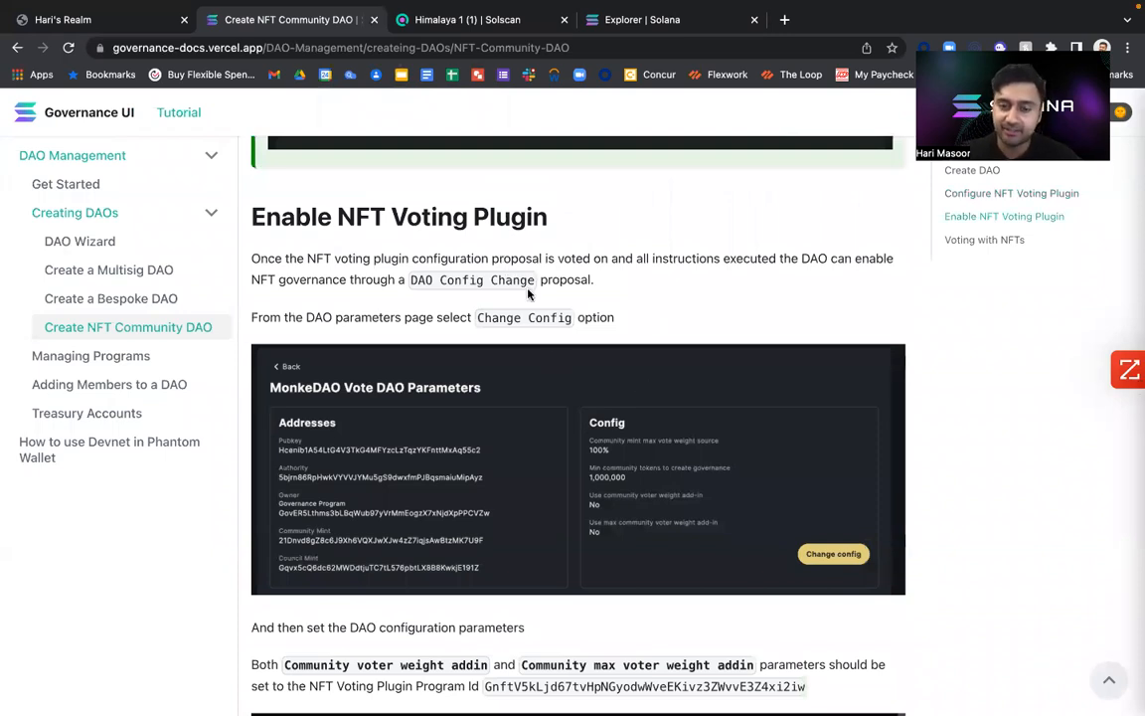
scroll(528, 293, down, 3)
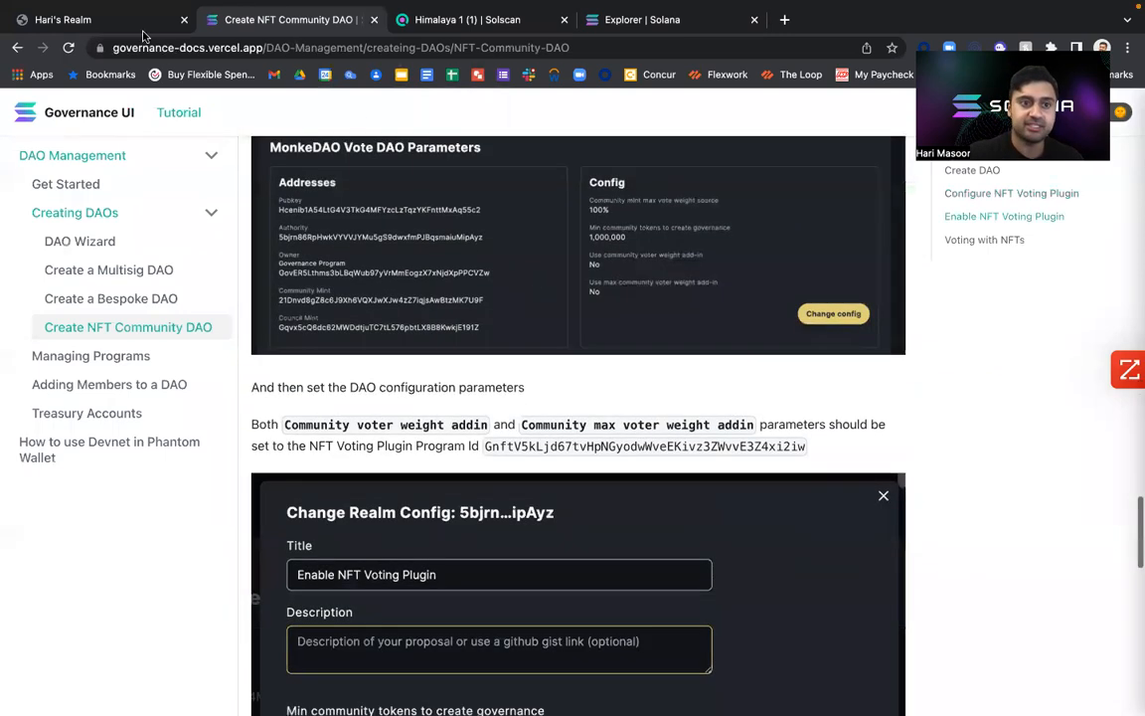
Leave the realm's new proposal form and open the DAO parameters page to review its Config and Governances.
click(89, 19)
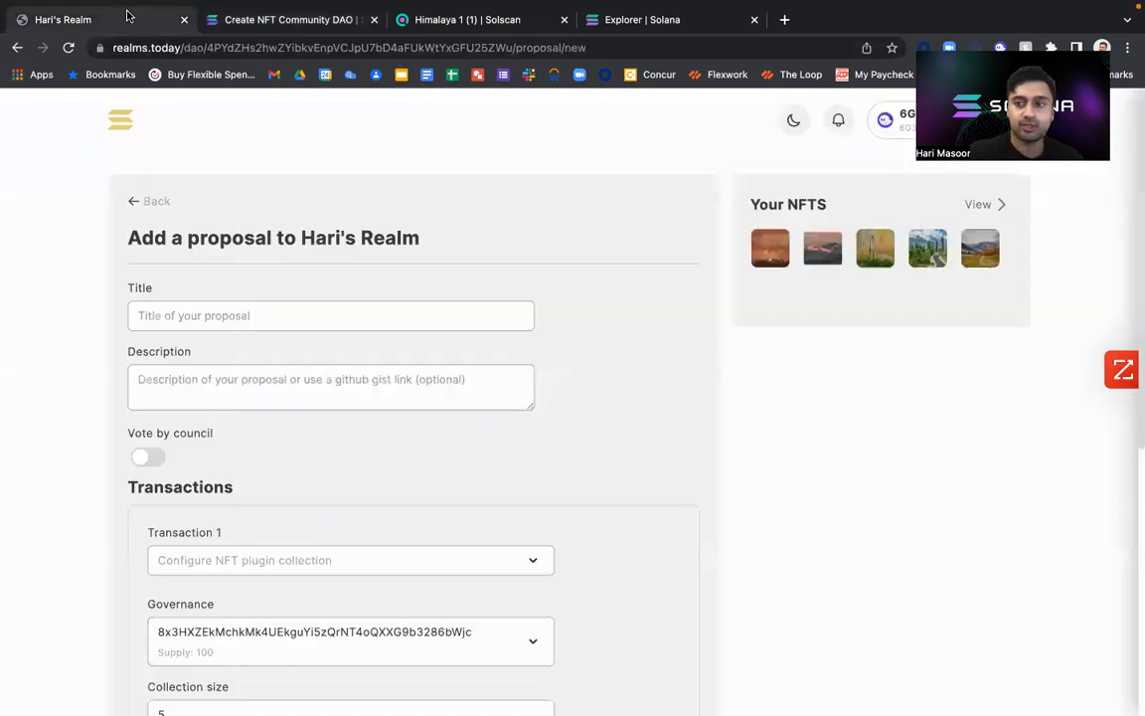
click(133, 202)
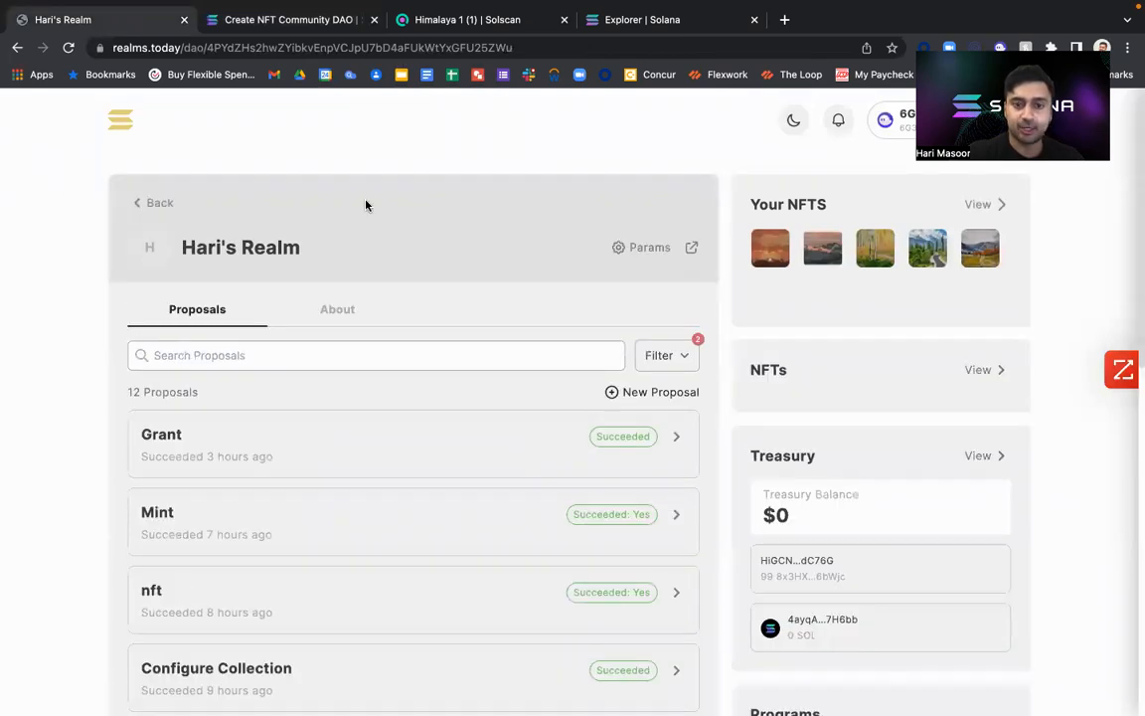
click(626, 254)
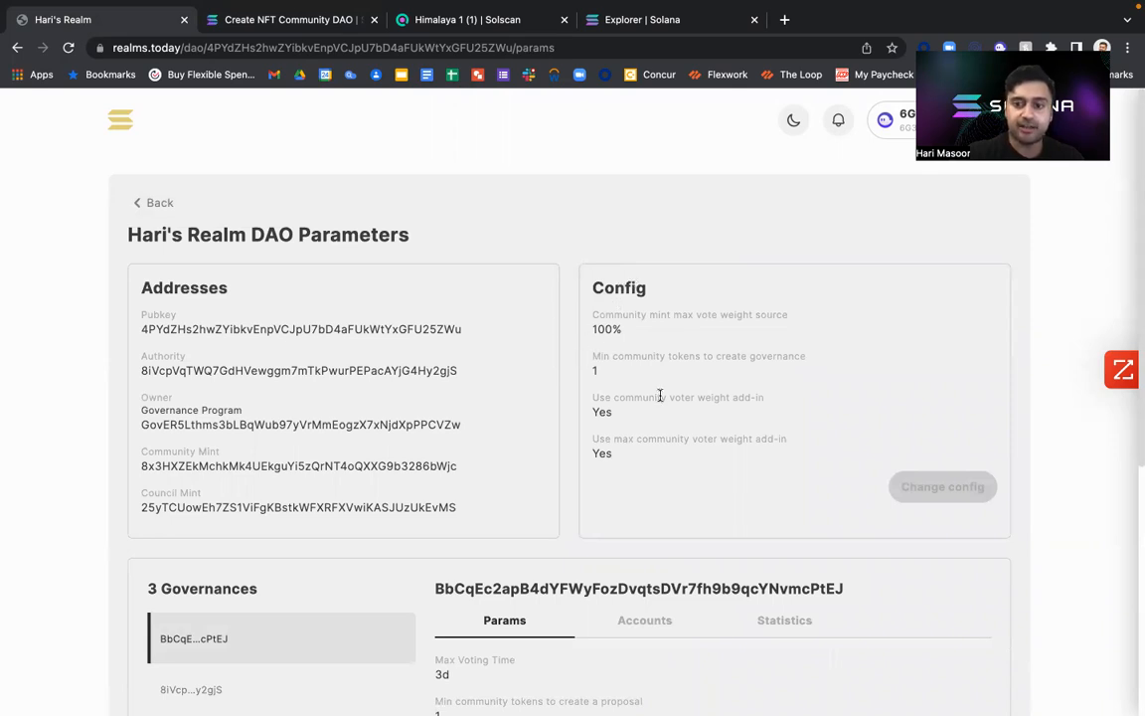
scroll(691, 392, down, 3)
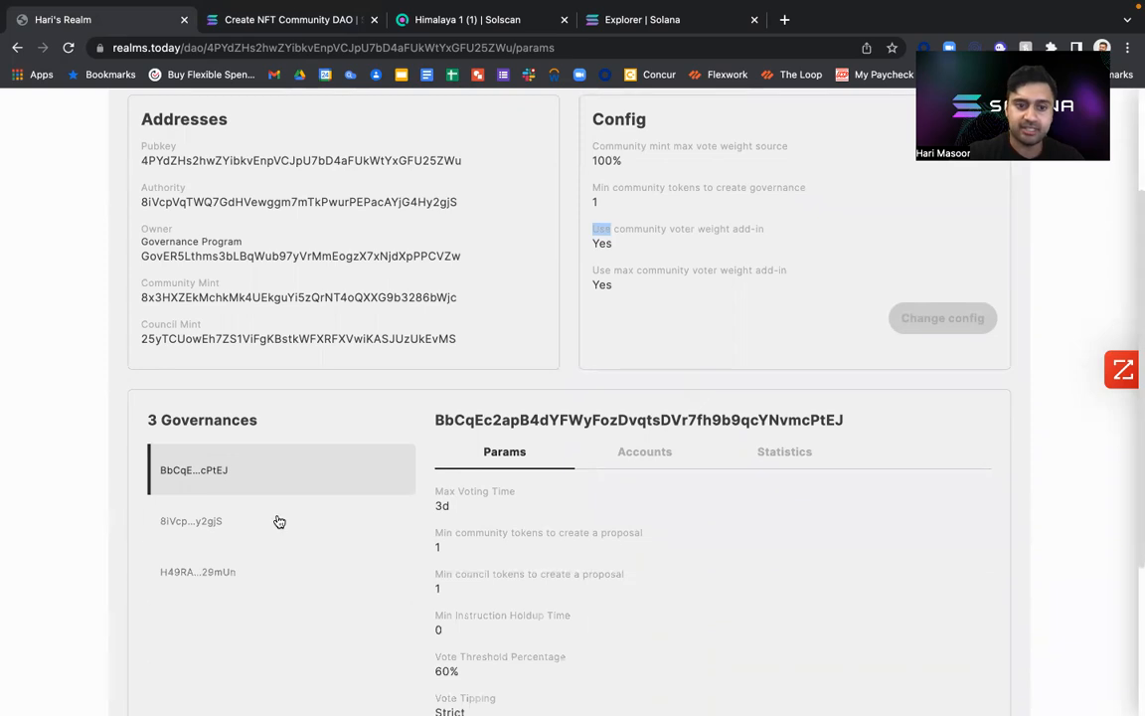
Check the Change Realm Config example in the documentation and select the NFT Voting Plugin Program Id.
click(257, 14)
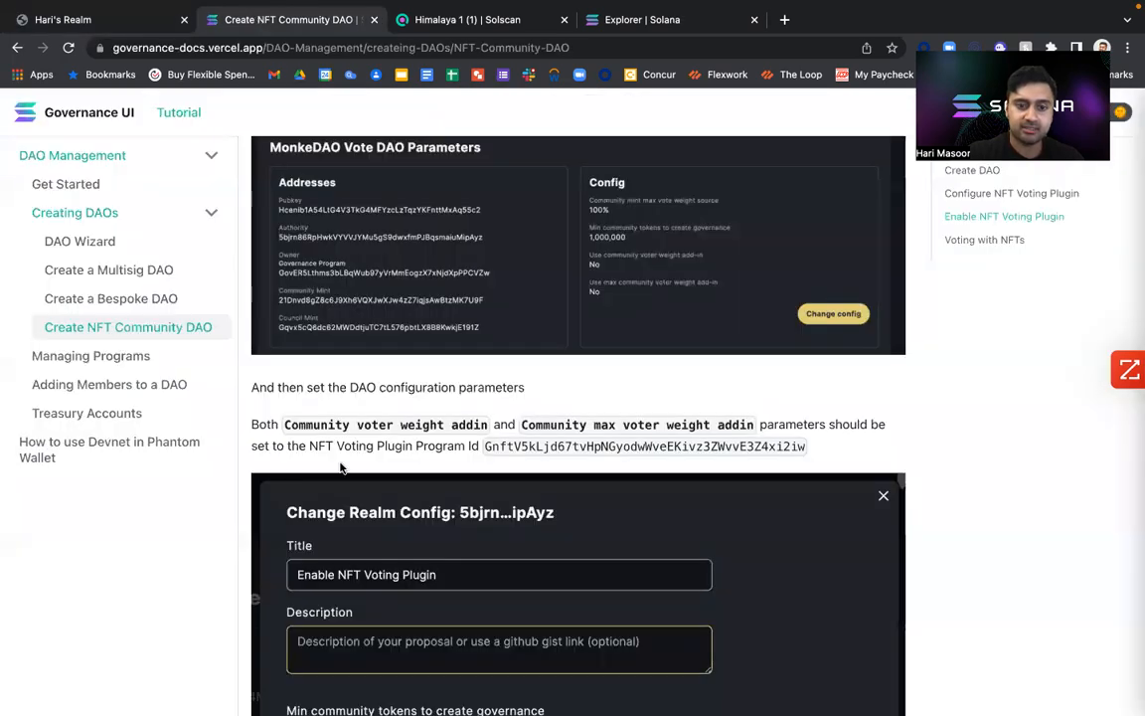
scroll(340, 465, down, 3)
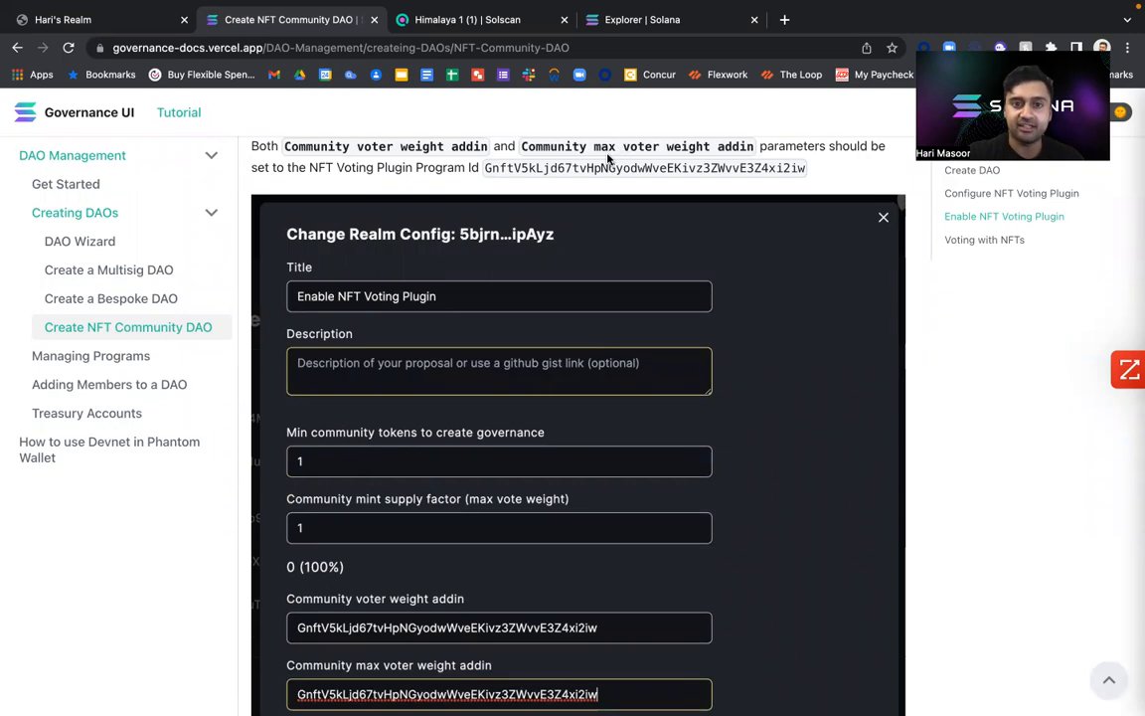
drag(497, 169, 809, 165)
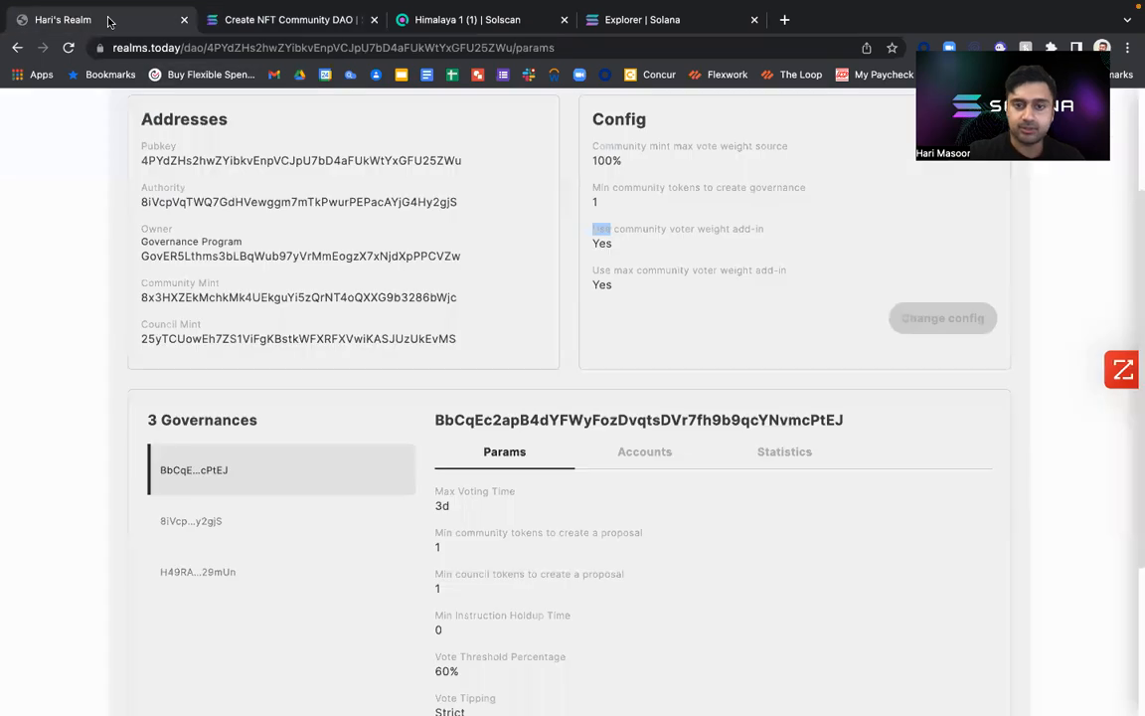
Return to the realm, switch the Phantom wallet to the first listed account, and reconnect the realm with it.
click(62, 19)
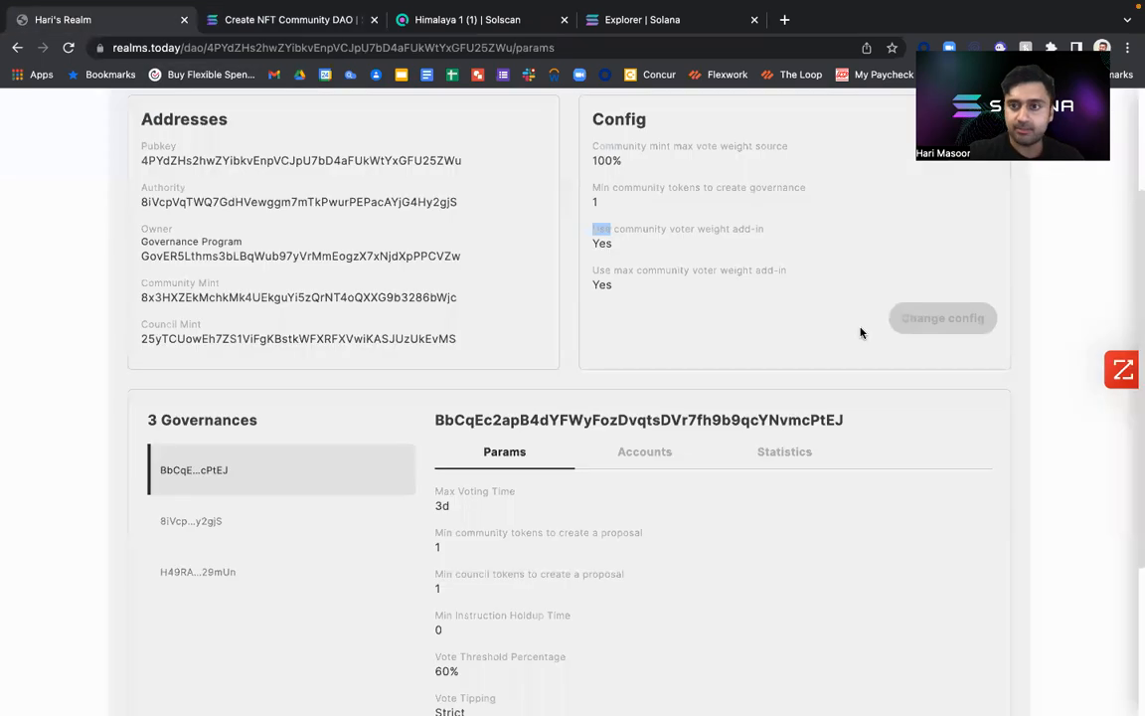
scroll(863, 331, up, 3)
drag(1055, 27, 711, 10)
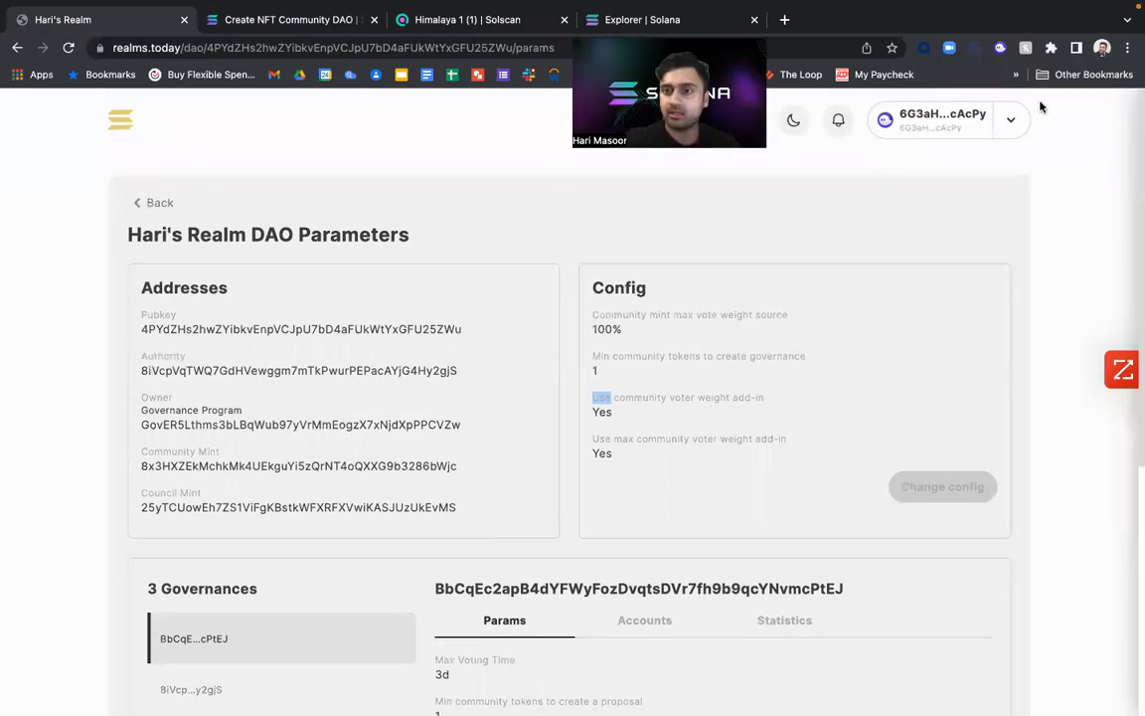
click(1001, 48)
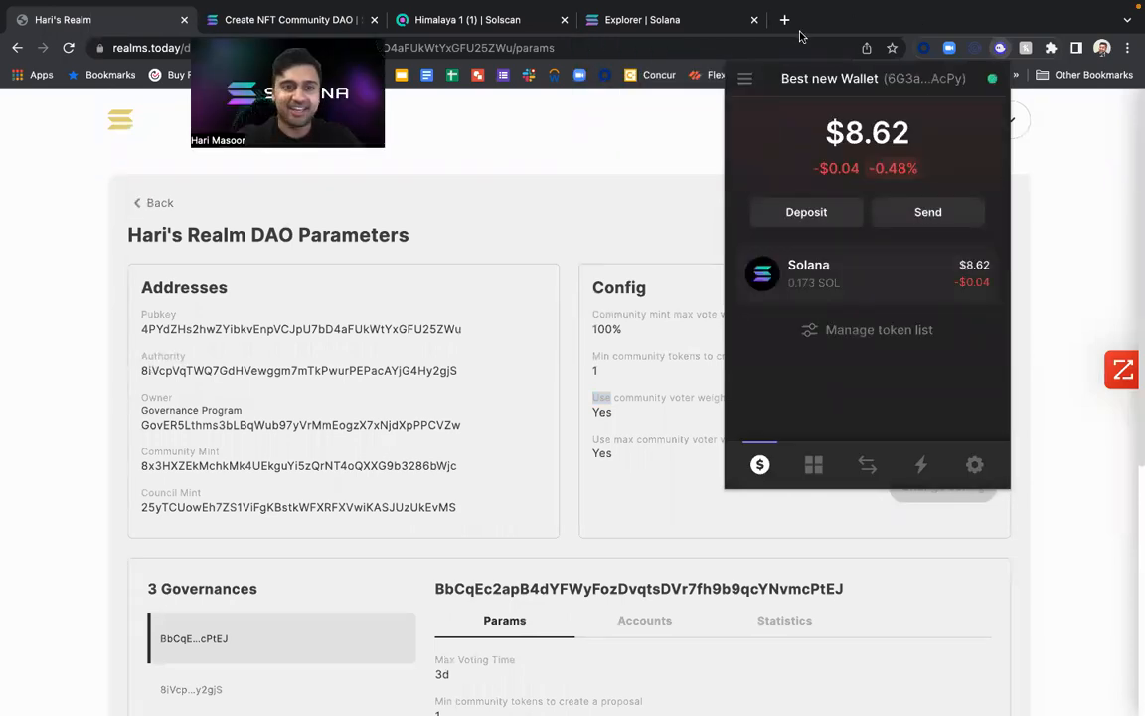
click(744, 78)
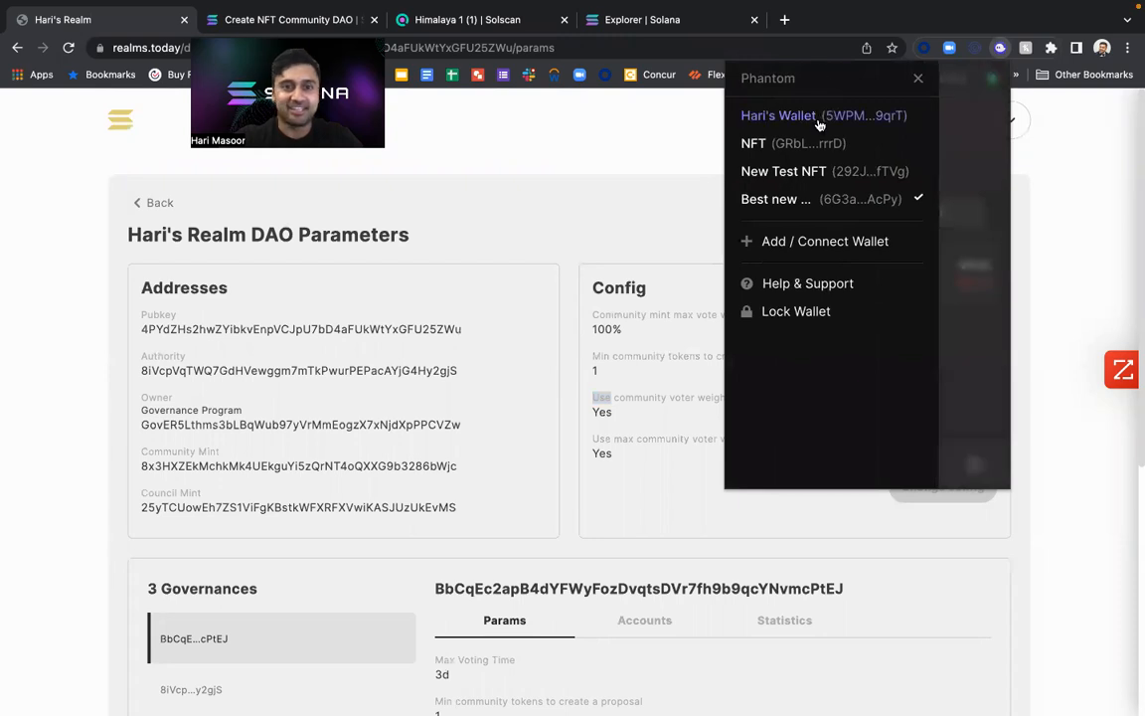
click(821, 123)
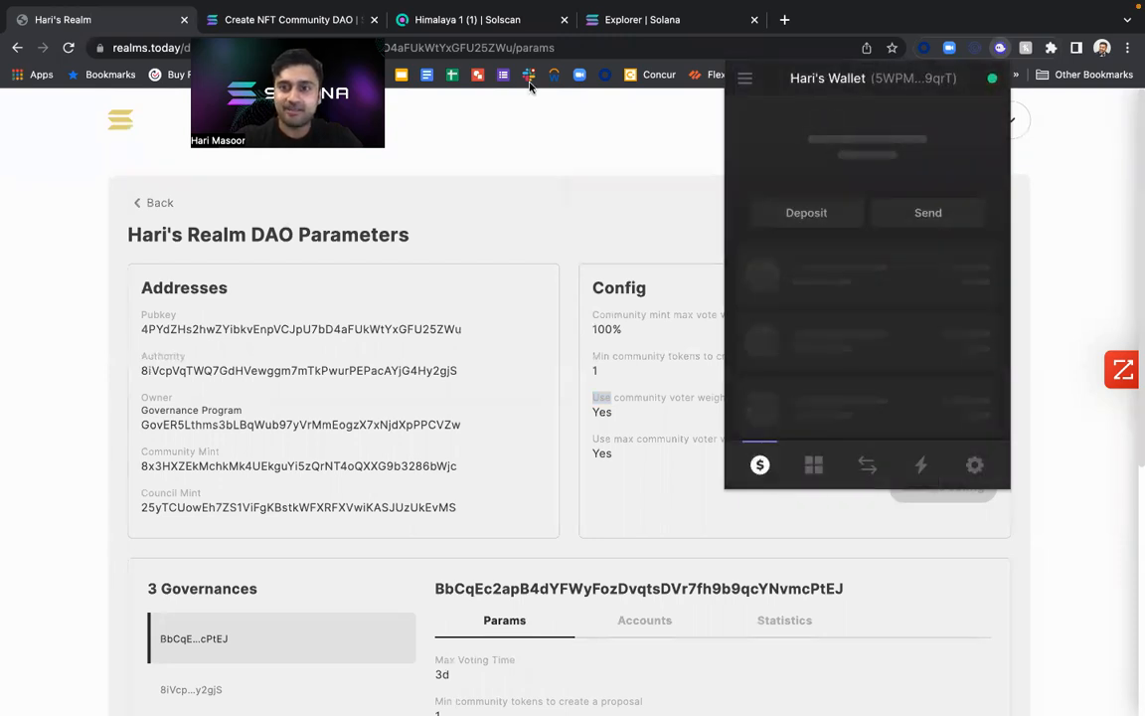
click(637, 138)
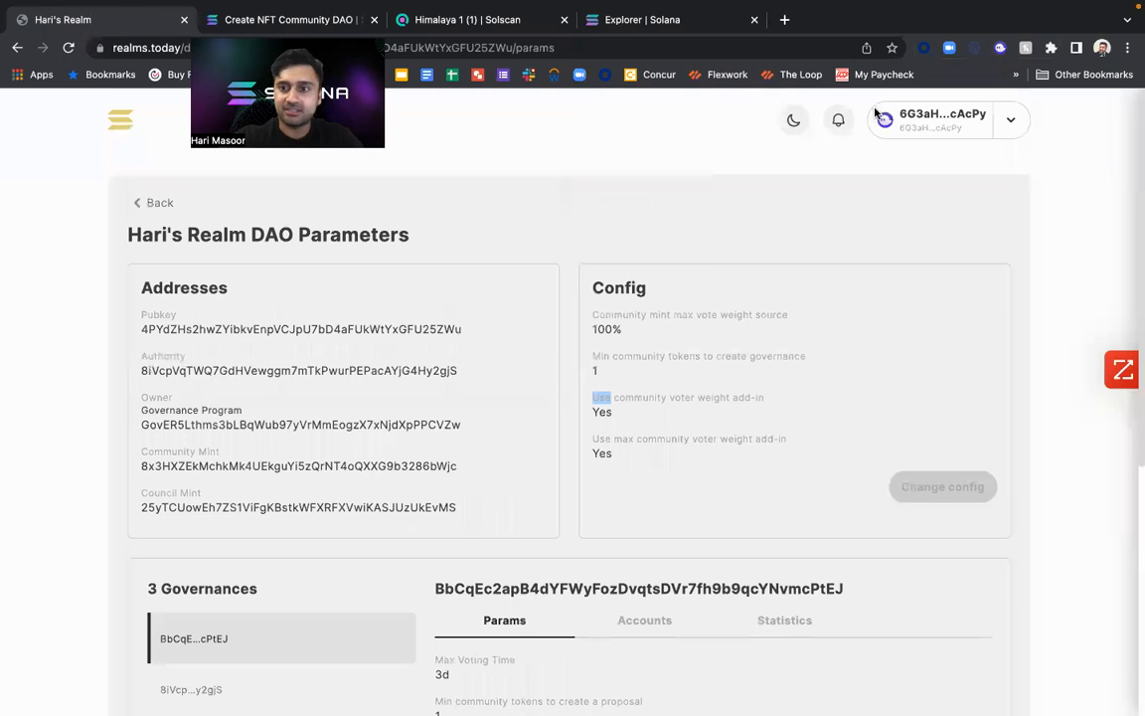
click(1009, 126)
click(939, 131)
Open the Change Realm Config form and review its council vote, minimum community tokens and voter weight addin settings.
scroll(848, 486, down, 2)
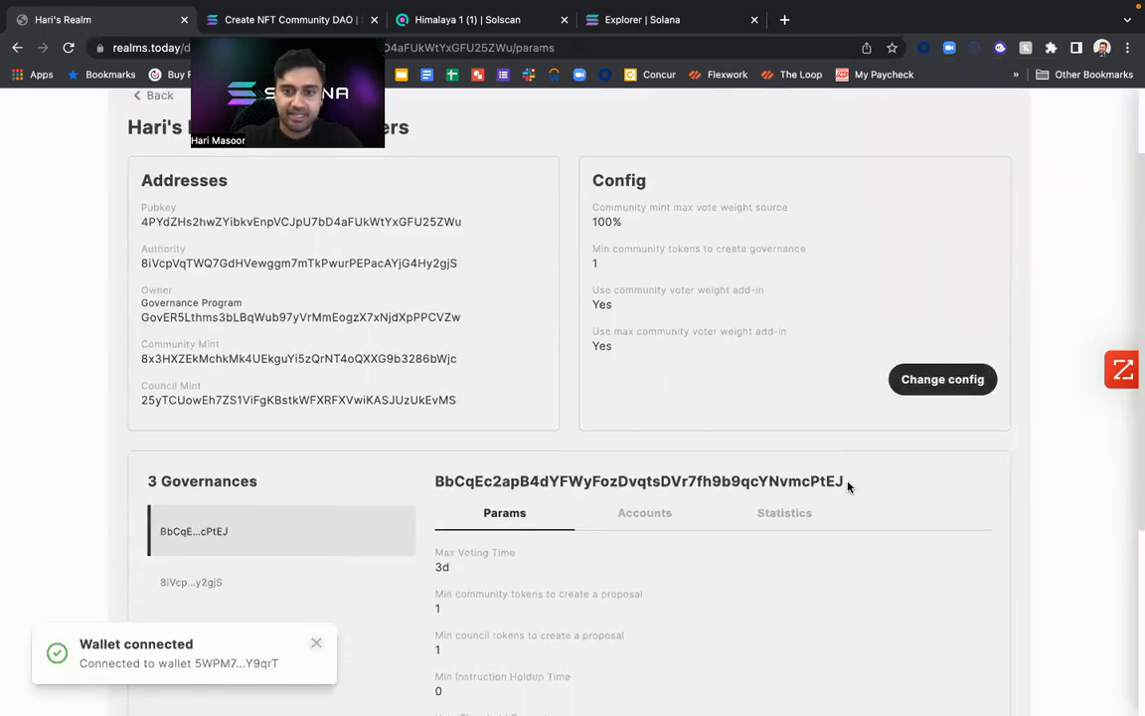
click(936, 378)
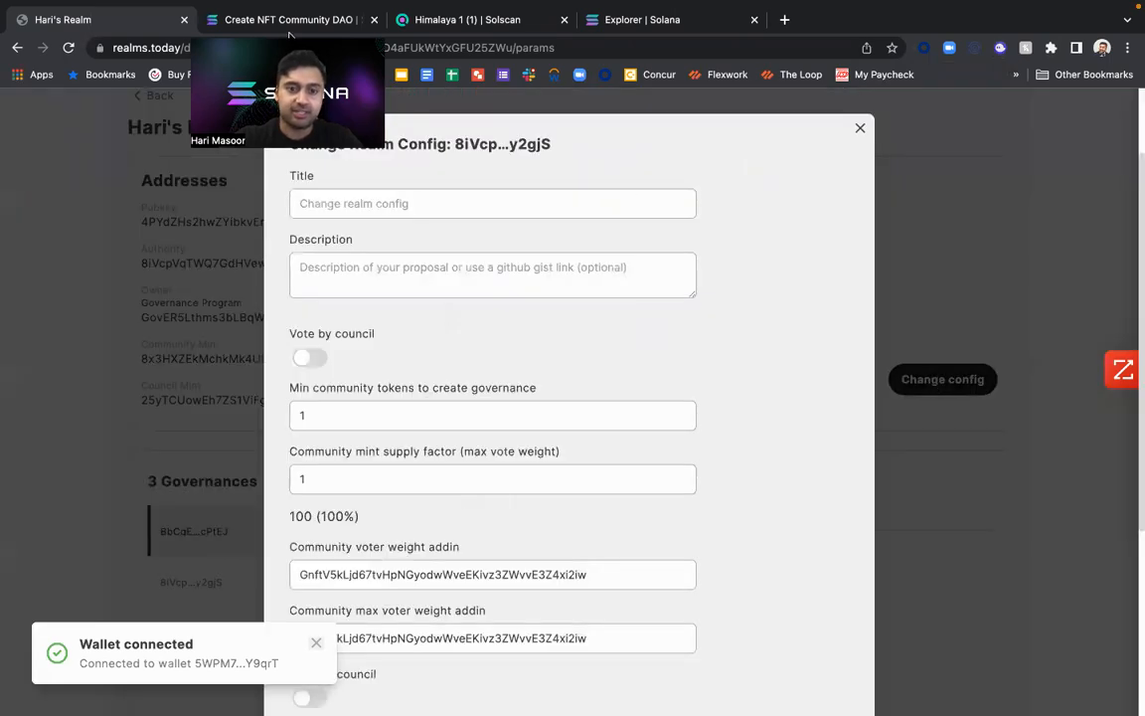
click(475, 206)
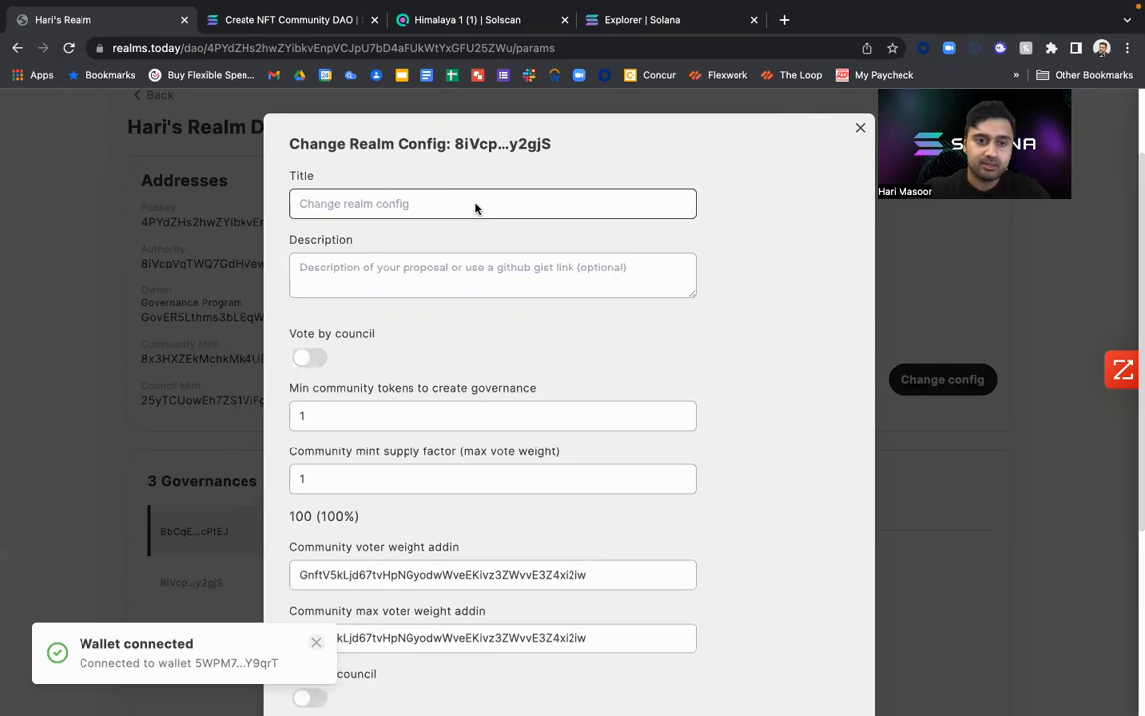
scroll(476, 210, down, 3)
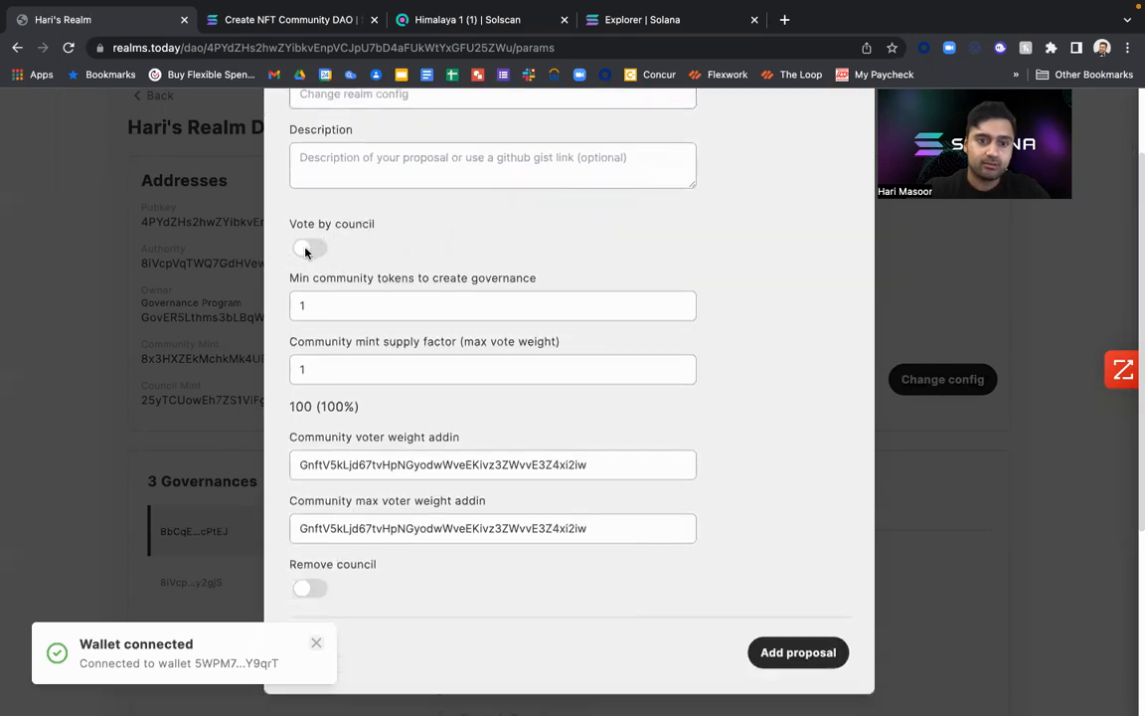
click(313, 301)
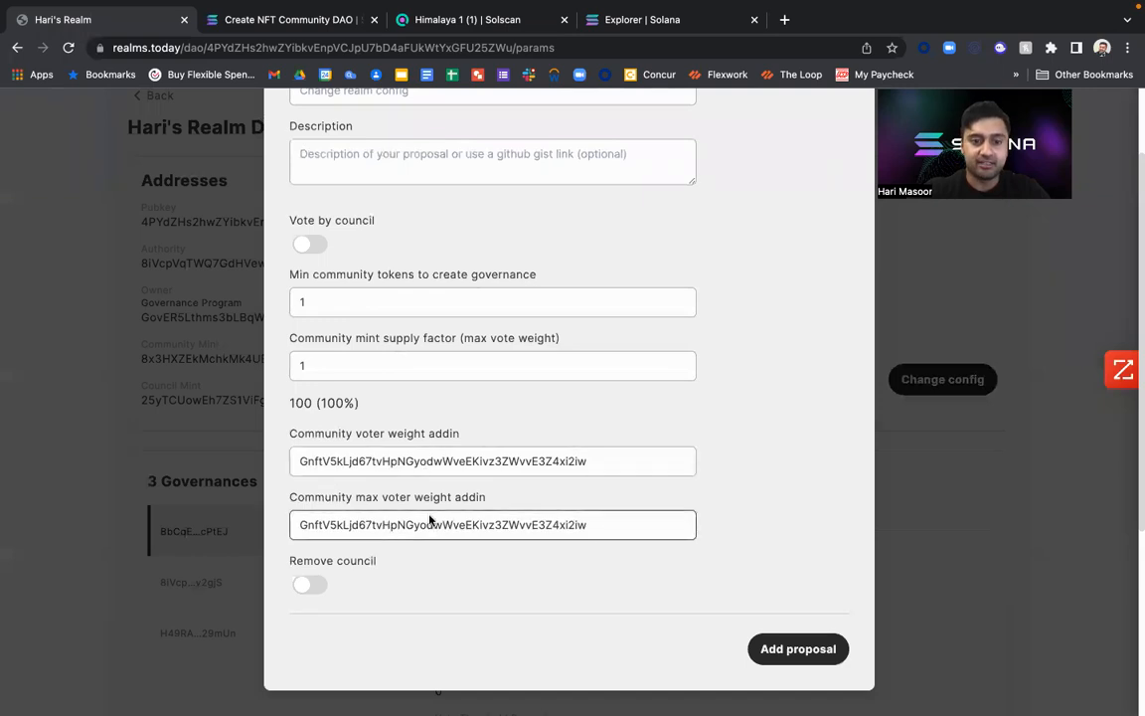
Compare the form with the documentation's Change Realm Config example and read the Voting with NFTs section.
click(288, 19)
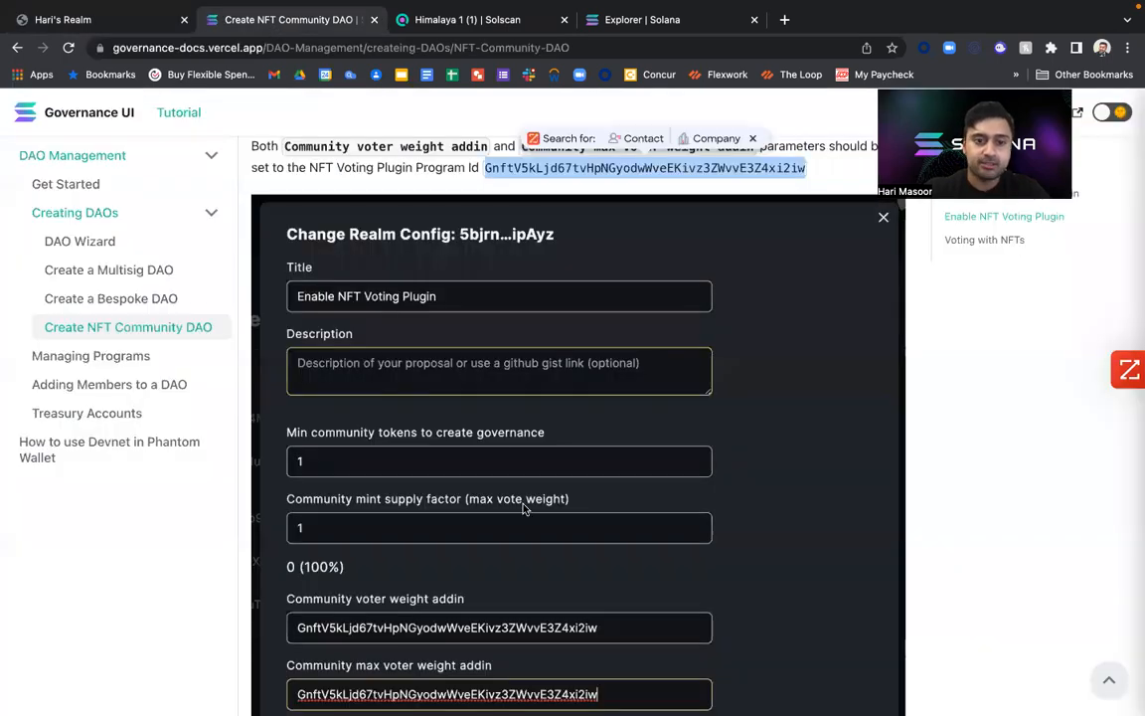
scroll(524, 509, down, 1)
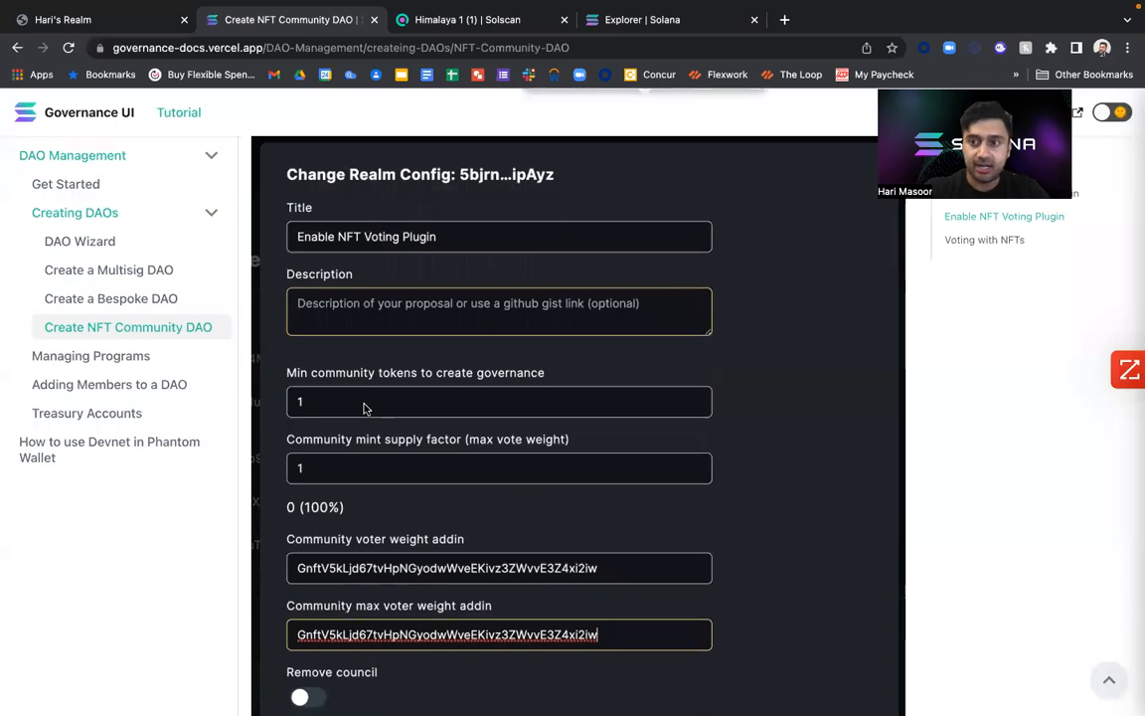
scroll(364, 408, down, 9)
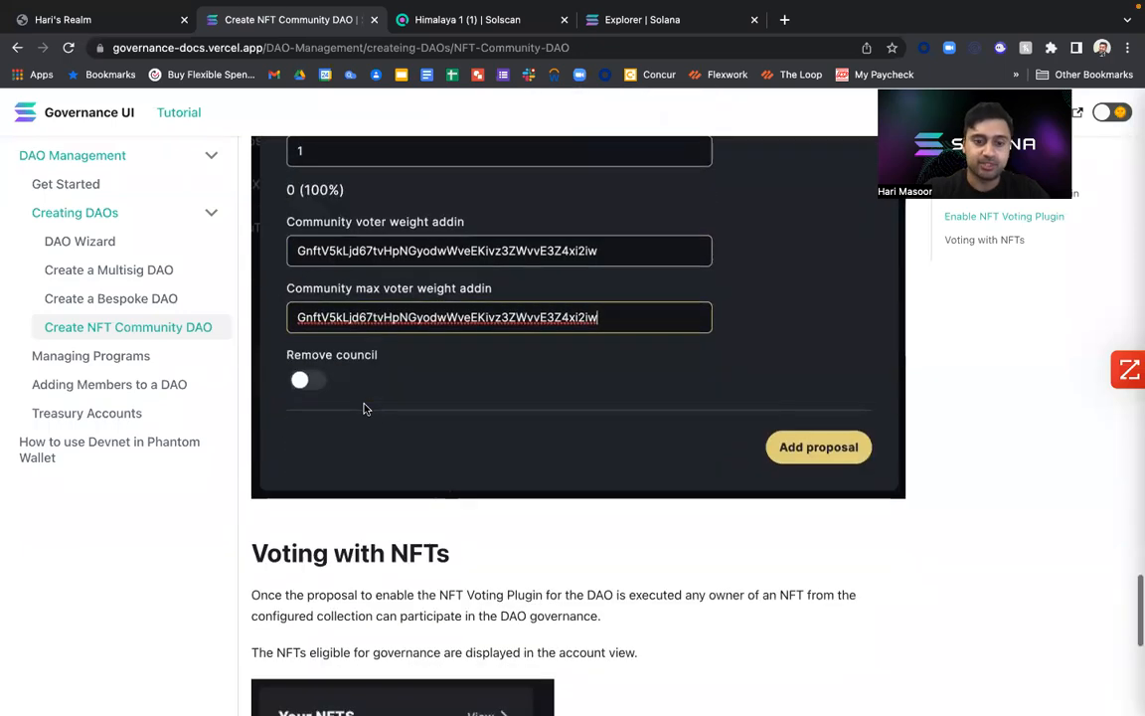
scroll(364, 406, down, 4)
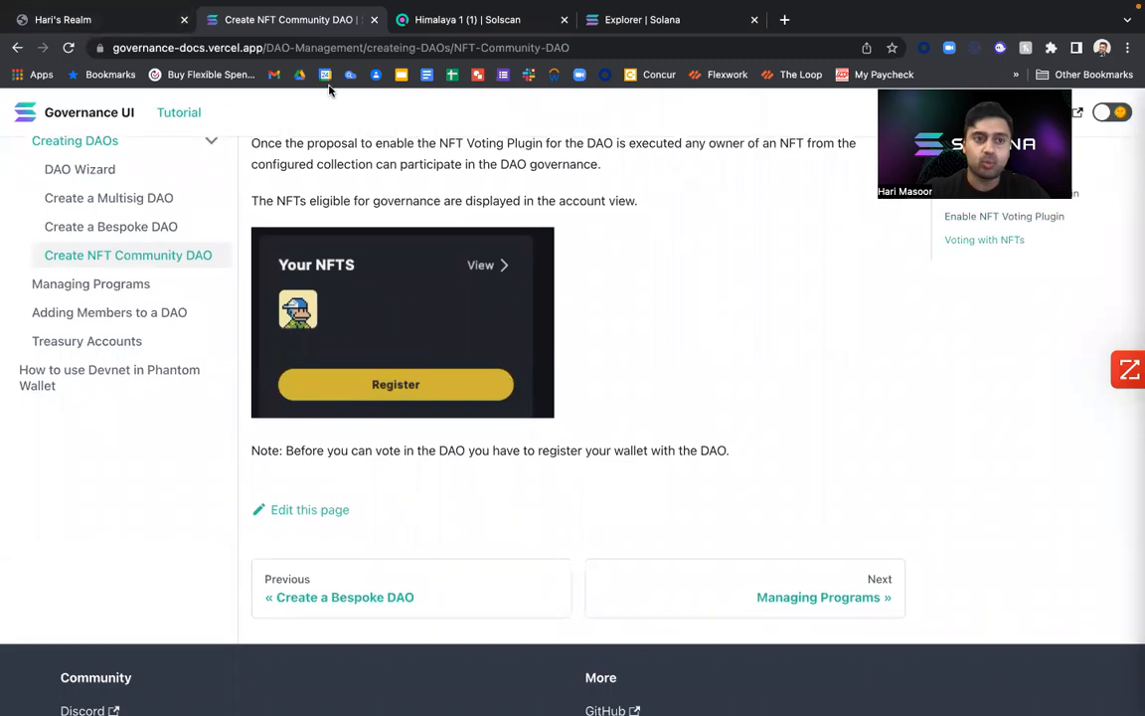
Close the realm config form without adding a proposal and check the first governance's minimum council tokens to create a proposal.
click(120, 22)
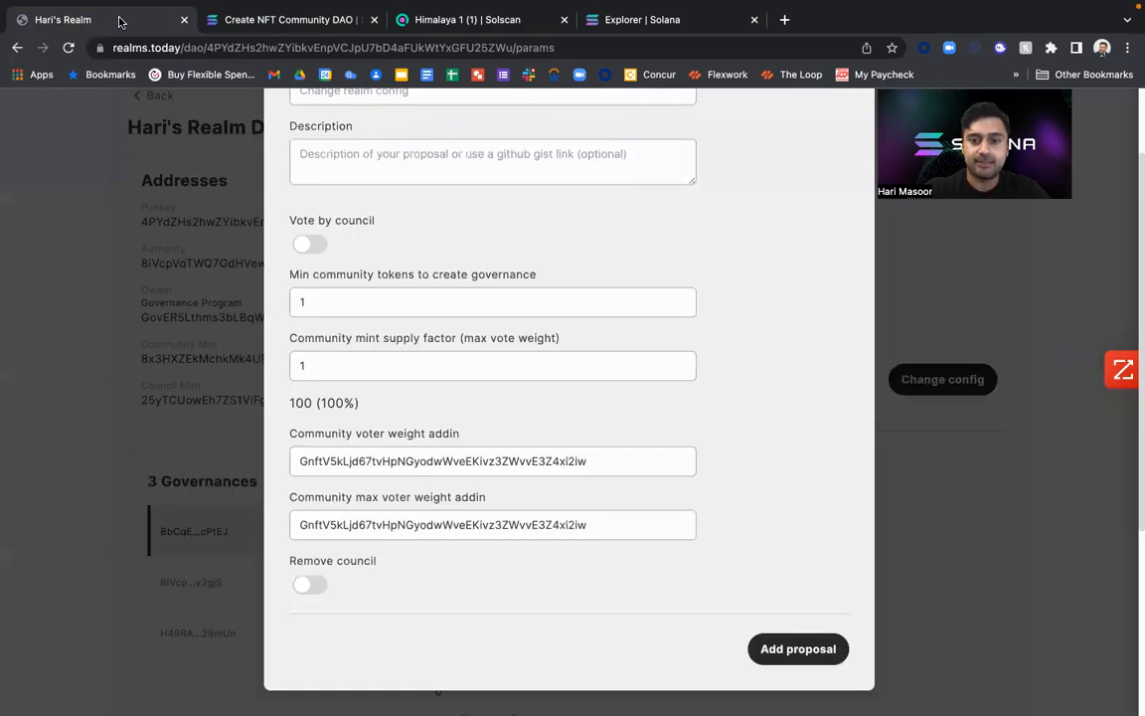
scroll(776, 245, up, 3)
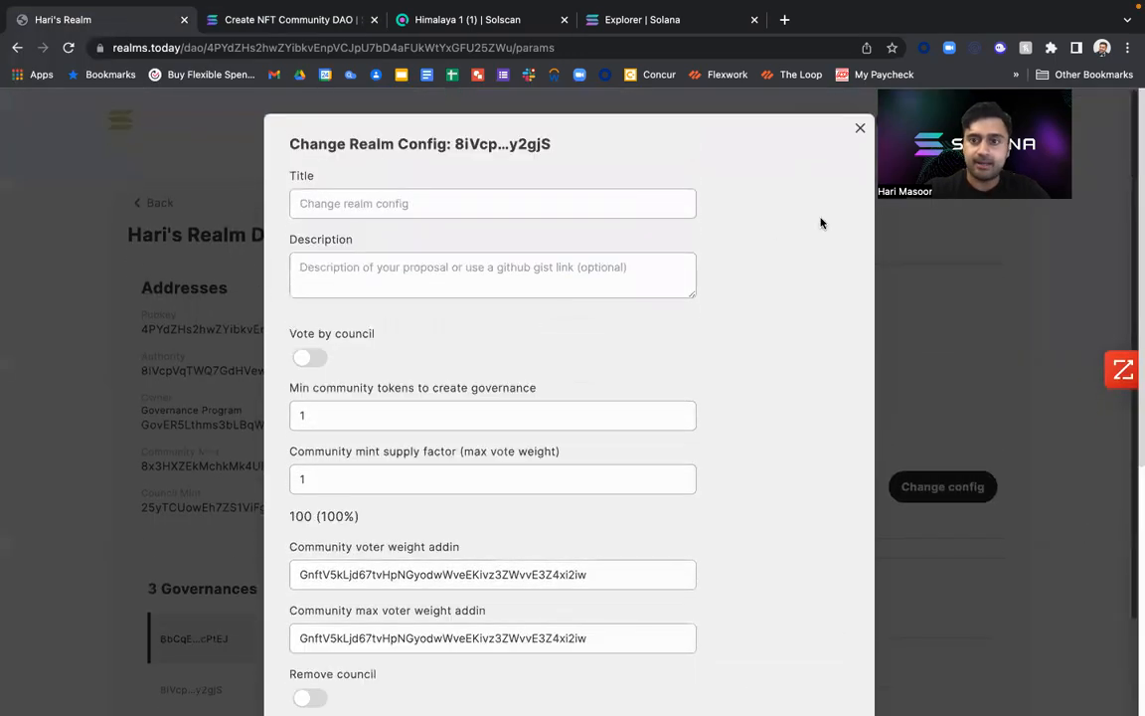
click(856, 128)
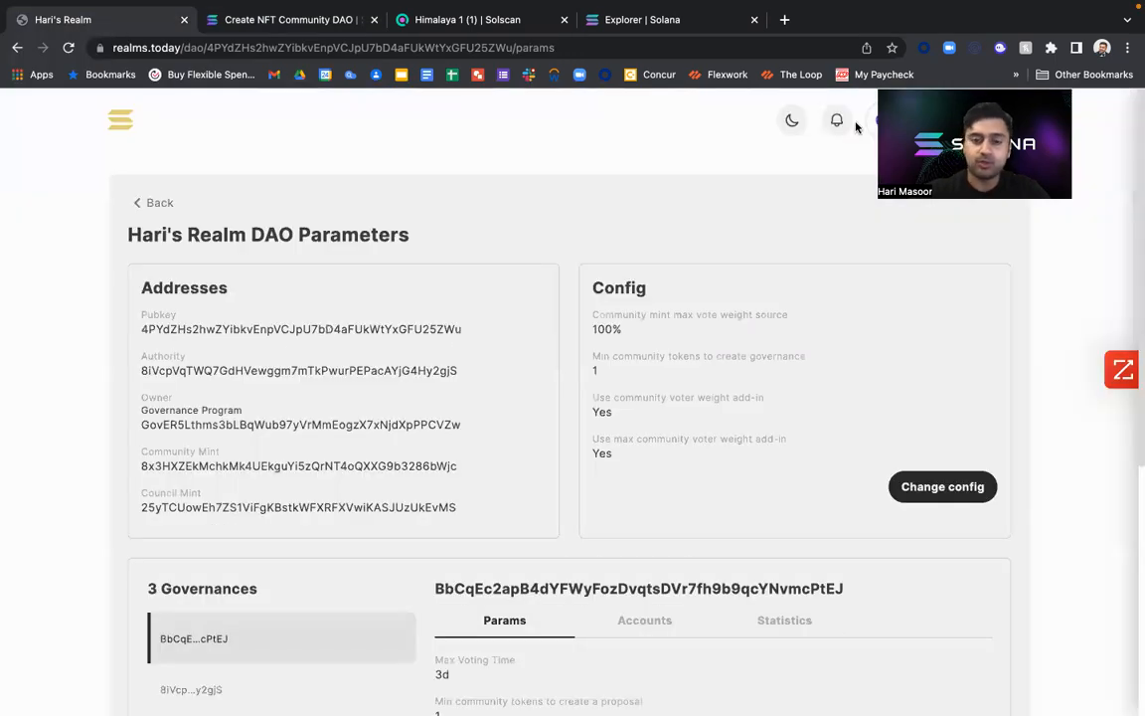
scroll(463, 568, down, 3)
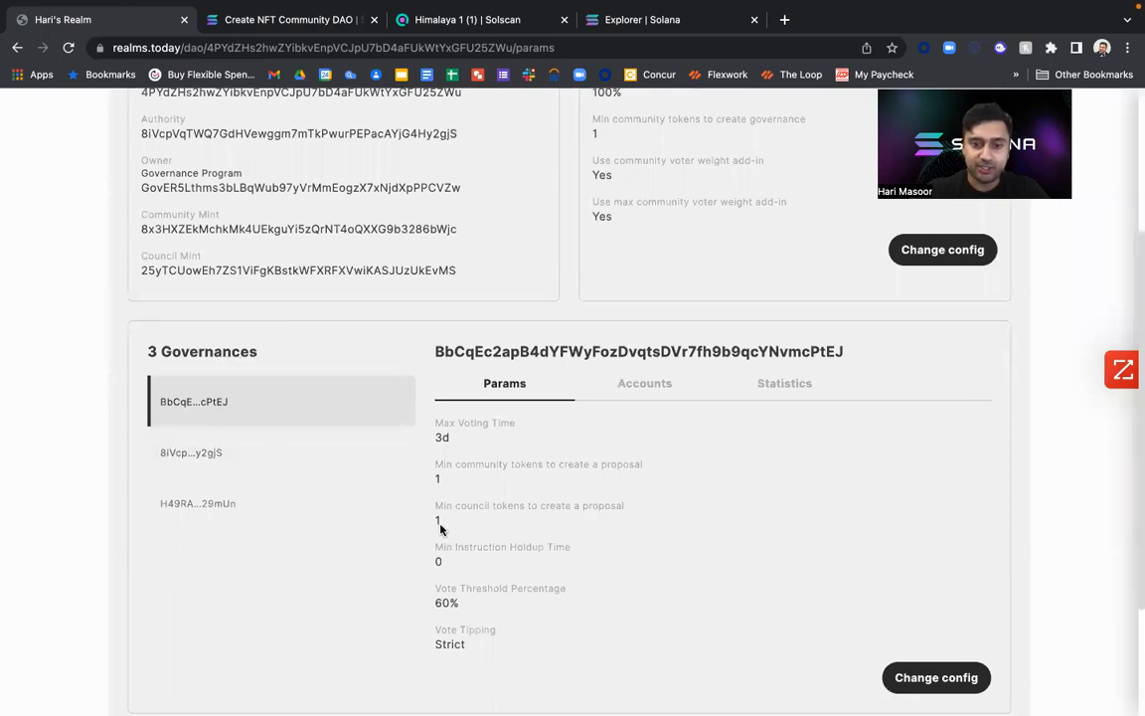
mouse_move(443, 520)
mouse_down()
mouse_move(424, 522)
mouse_move(430, 529)
mouse_up()
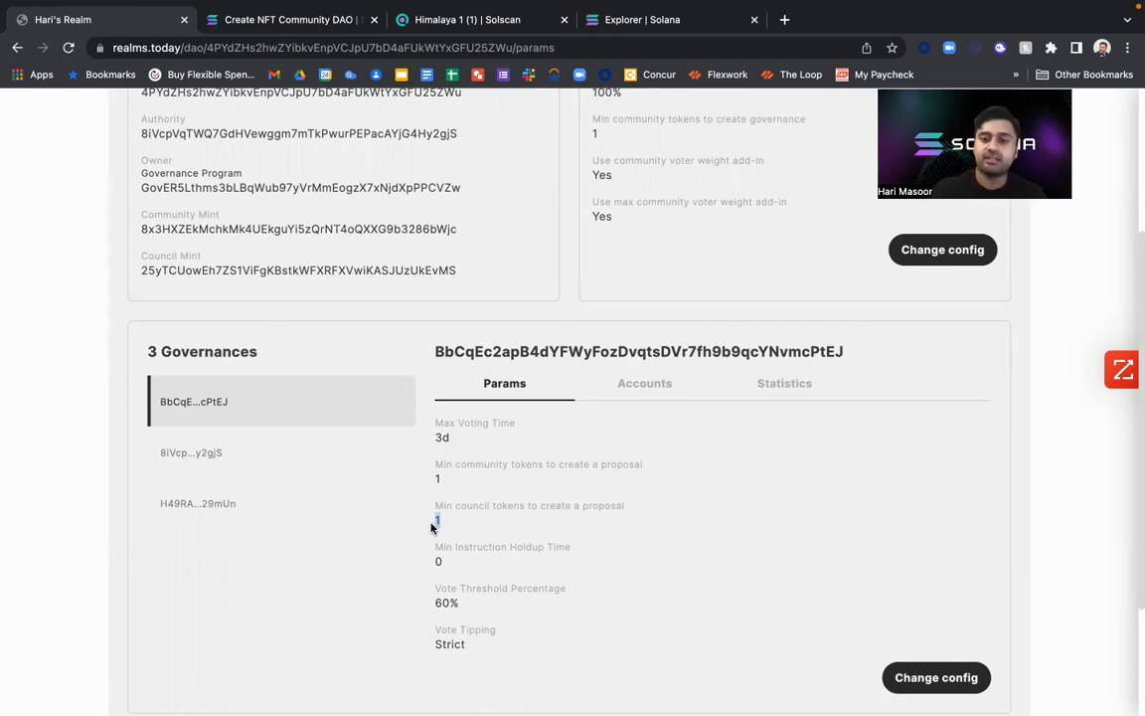
Try setting the first governance's minimum community tokens to create a proposal to 100, and close the form without adding a proposal.
click(952, 677)
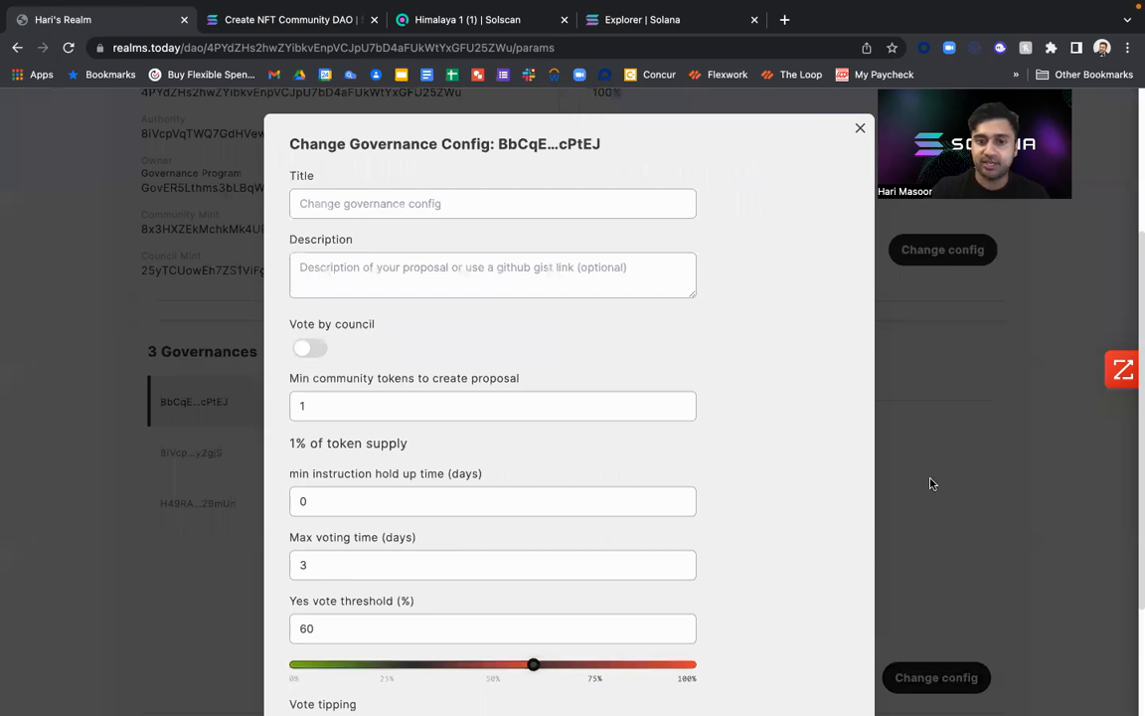
scroll(659, 327, down, 3)
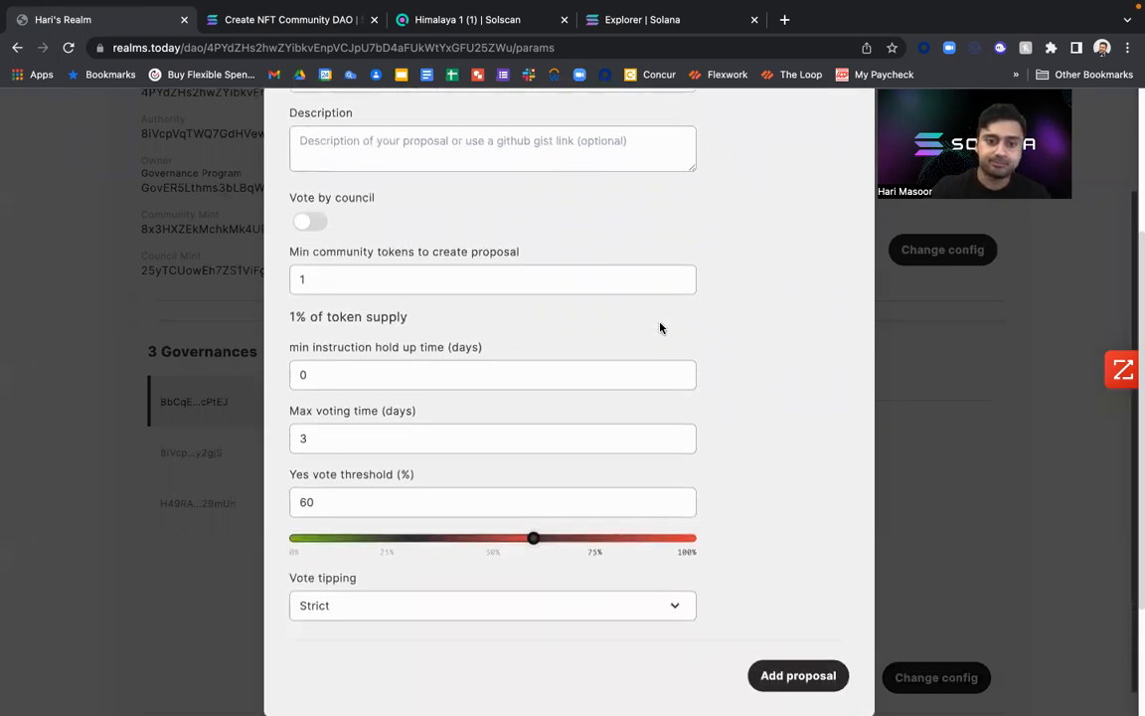
click(443, 251)
text(00)
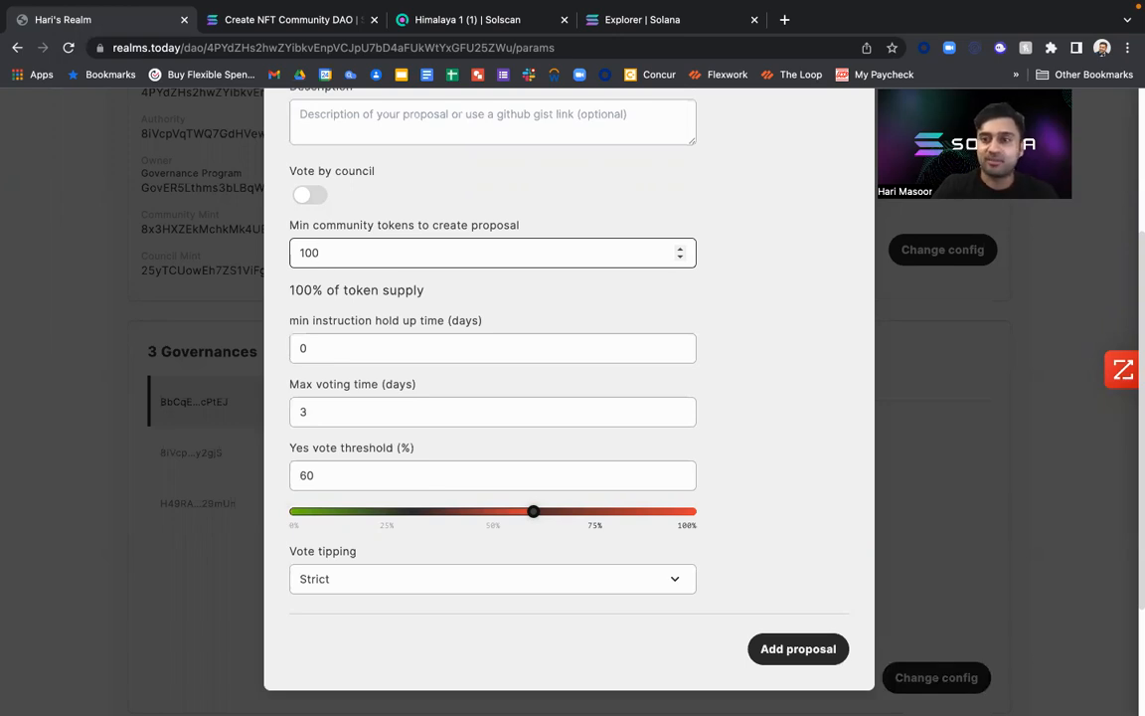
key(BackSpace)
key(BackSpace)
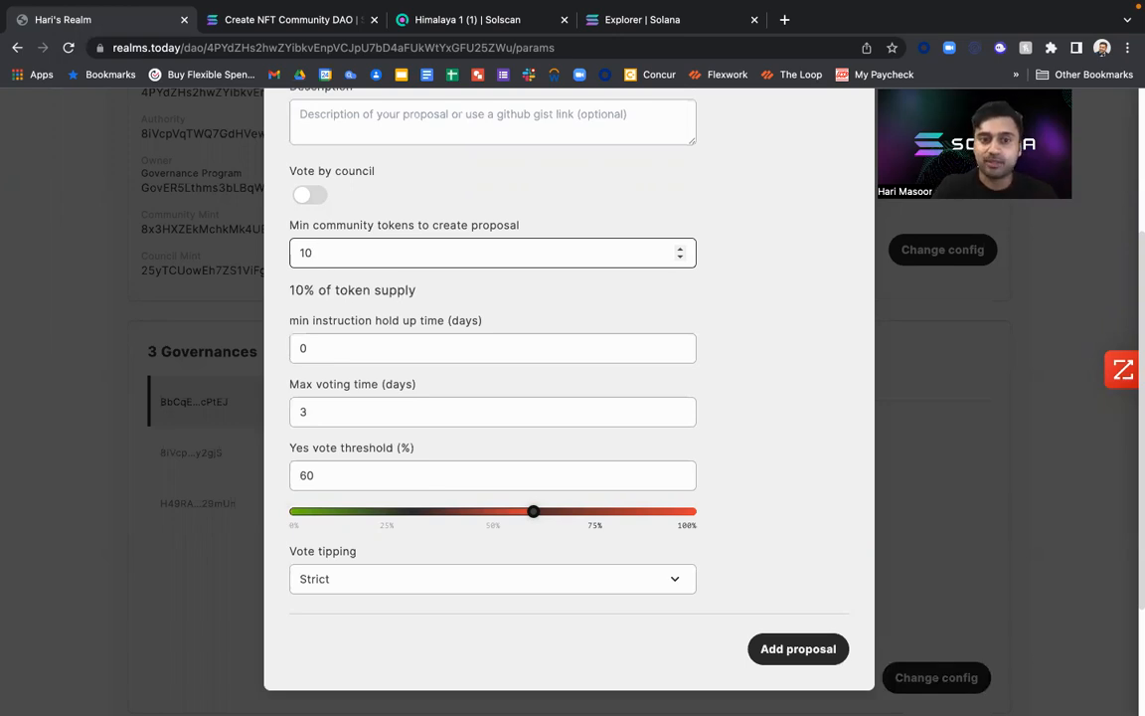
scroll(607, 211, up, 3)
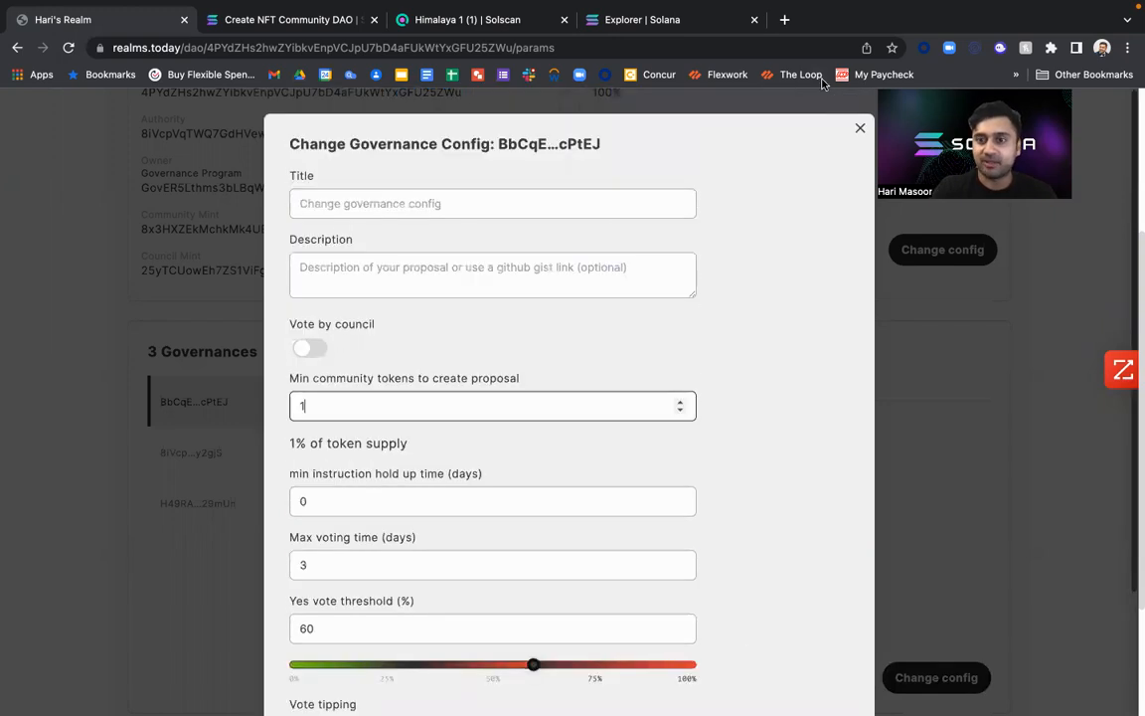
click(859, 125)
scroll(671, 197, up, 3)
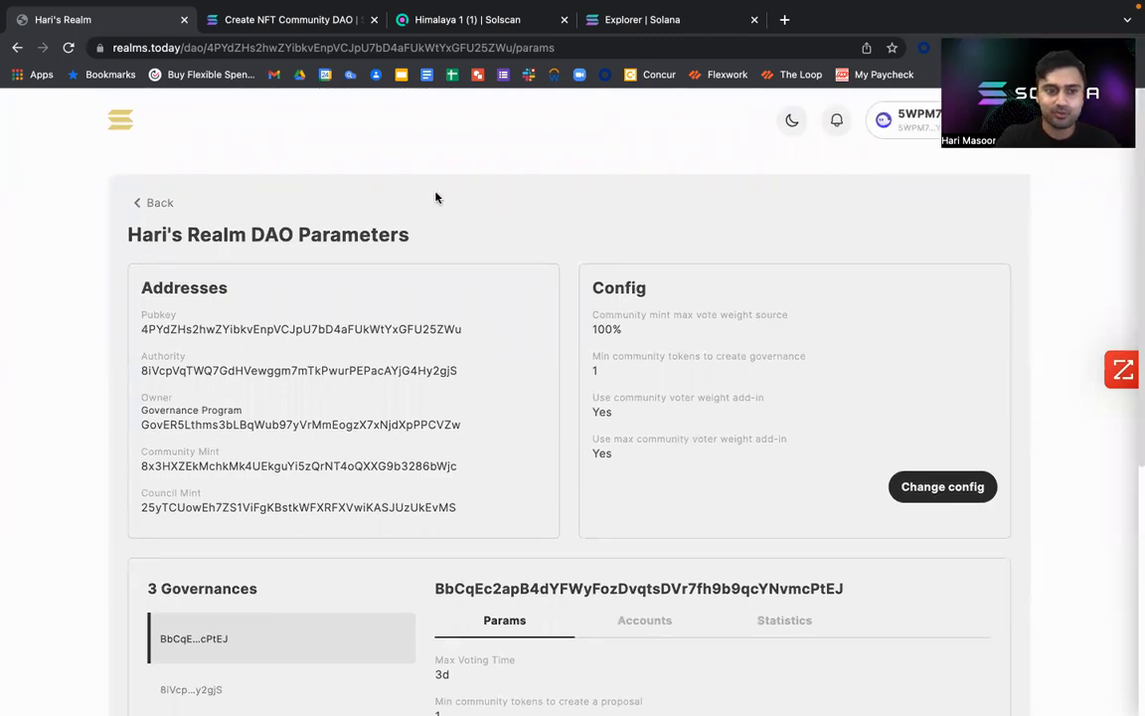
Leave the DAO parameters for the realm's proposals and open a new proposal form.
click(156, 202)
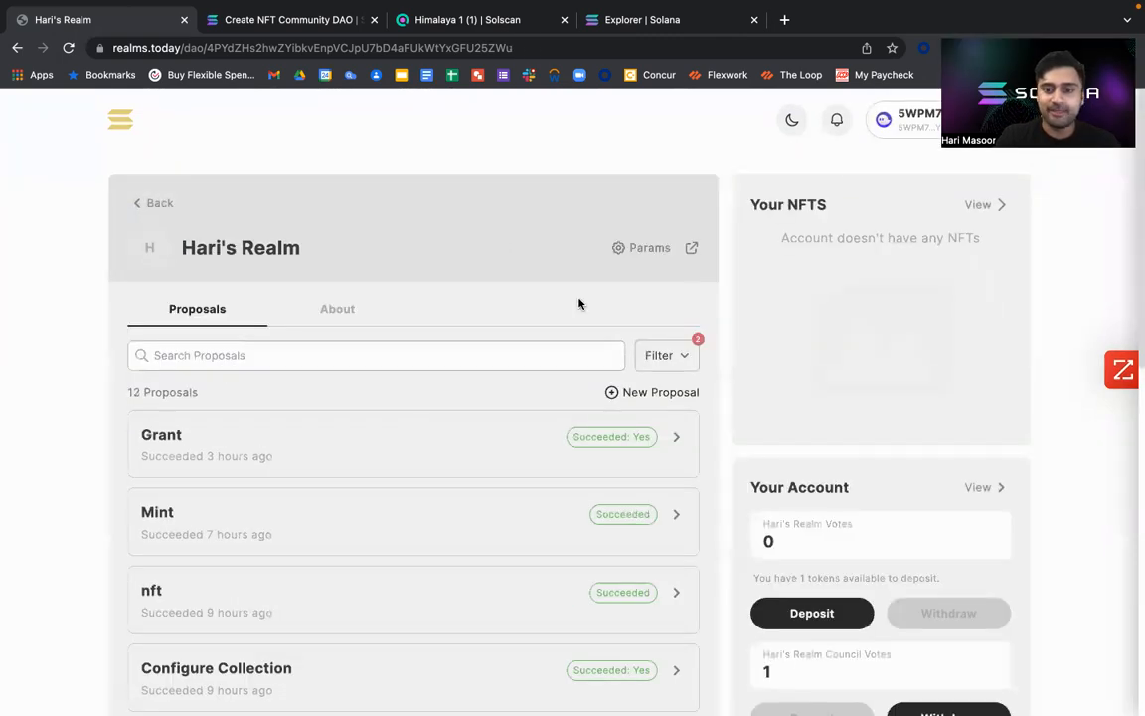
scroll(577, 301, down, 1)
click(325, 264)
click(212, 262)
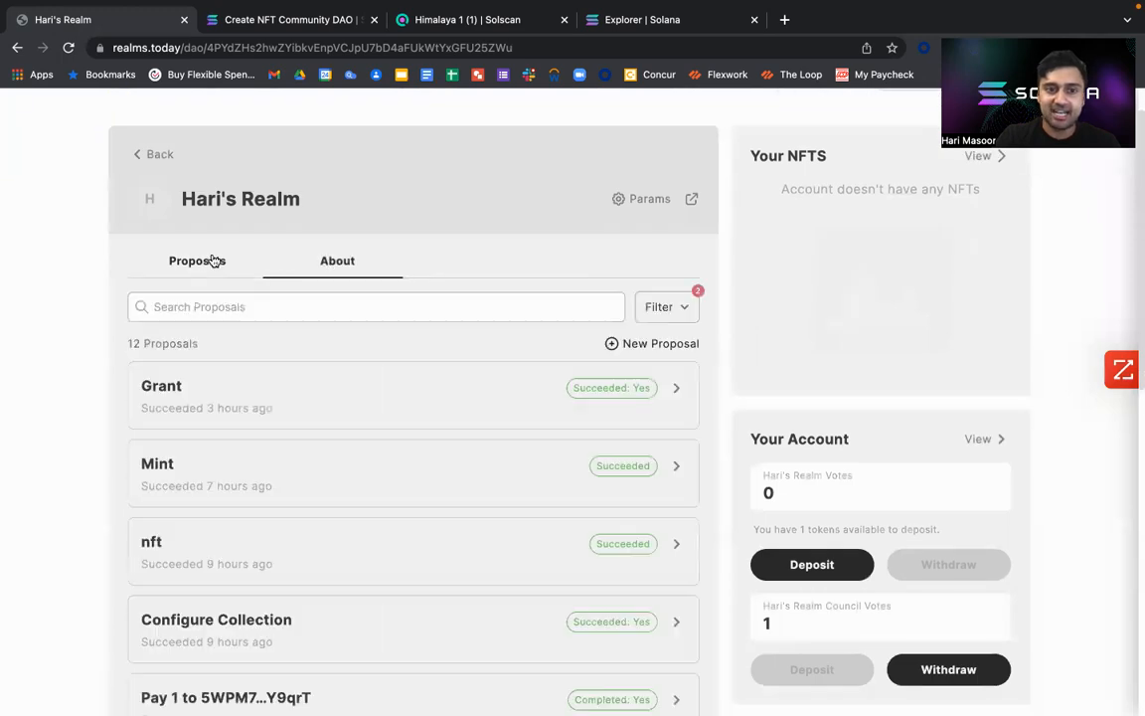
click(666, 348)
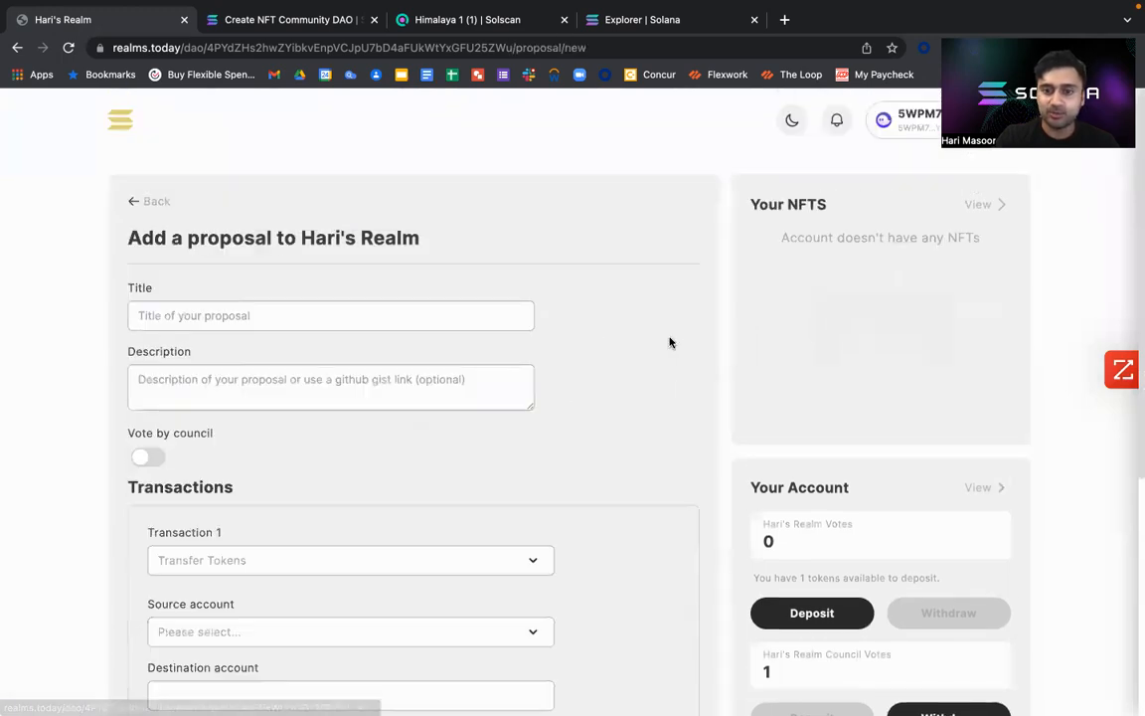
Title the new proposal "Mint Tokens".
click(383, 313)
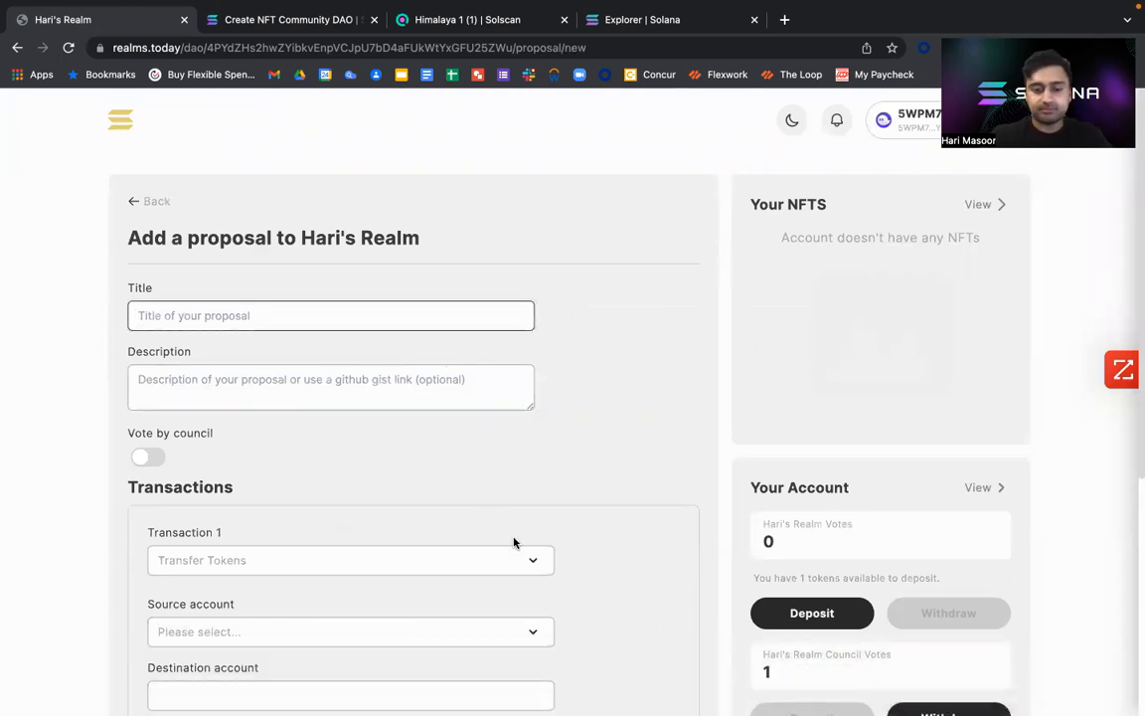
text(C)
key(BackSpace)
text(Mint Tokens)
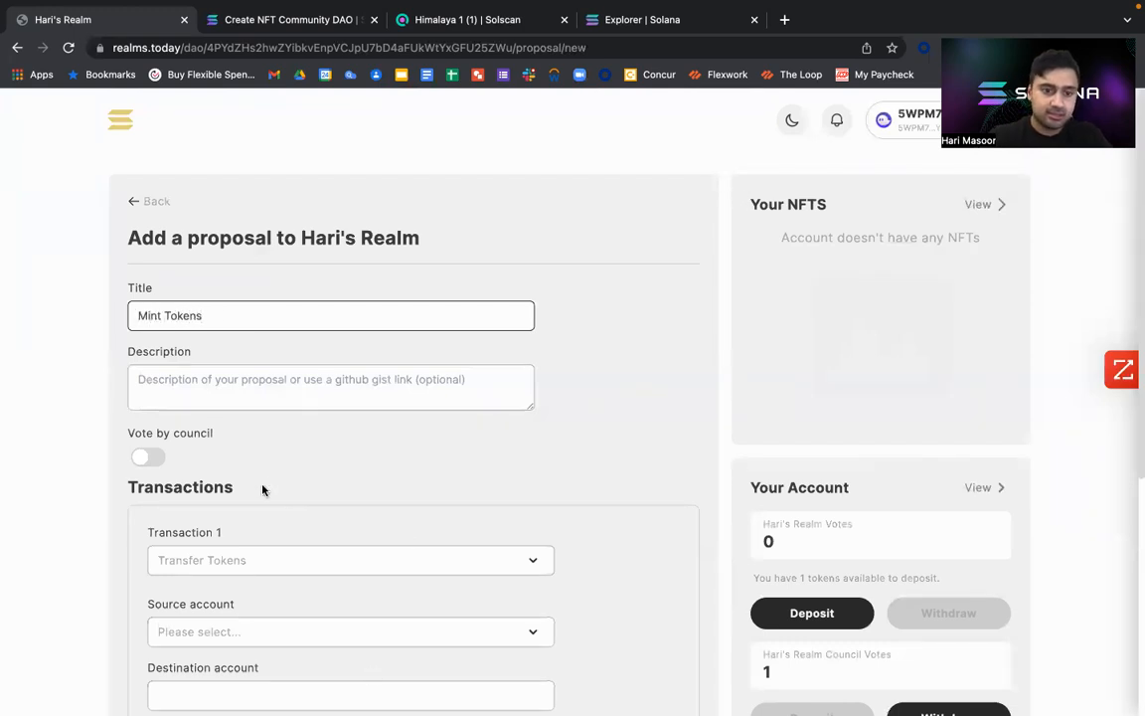
Set Transaction 1 to Mint Tokens and choose the community mint with a supply of 100.
scroll(255, 501, down, 3)
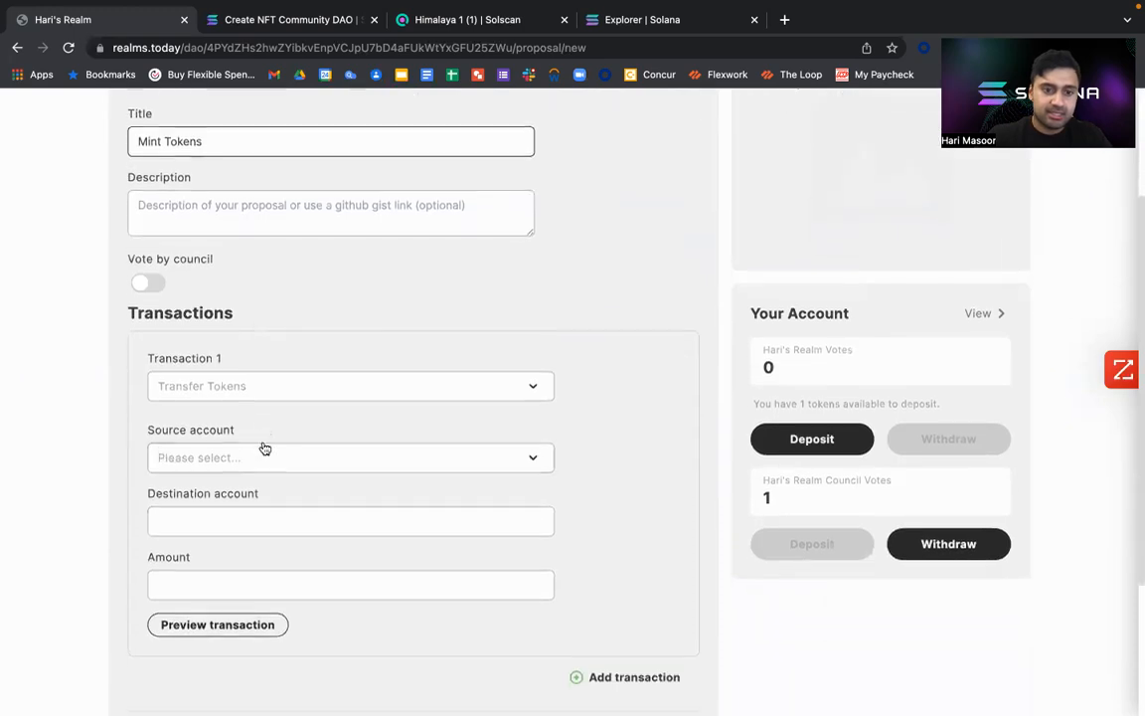
click(270, 383)
scroll(248, 457, down, 1)
scroll(248, 455, up, 1)
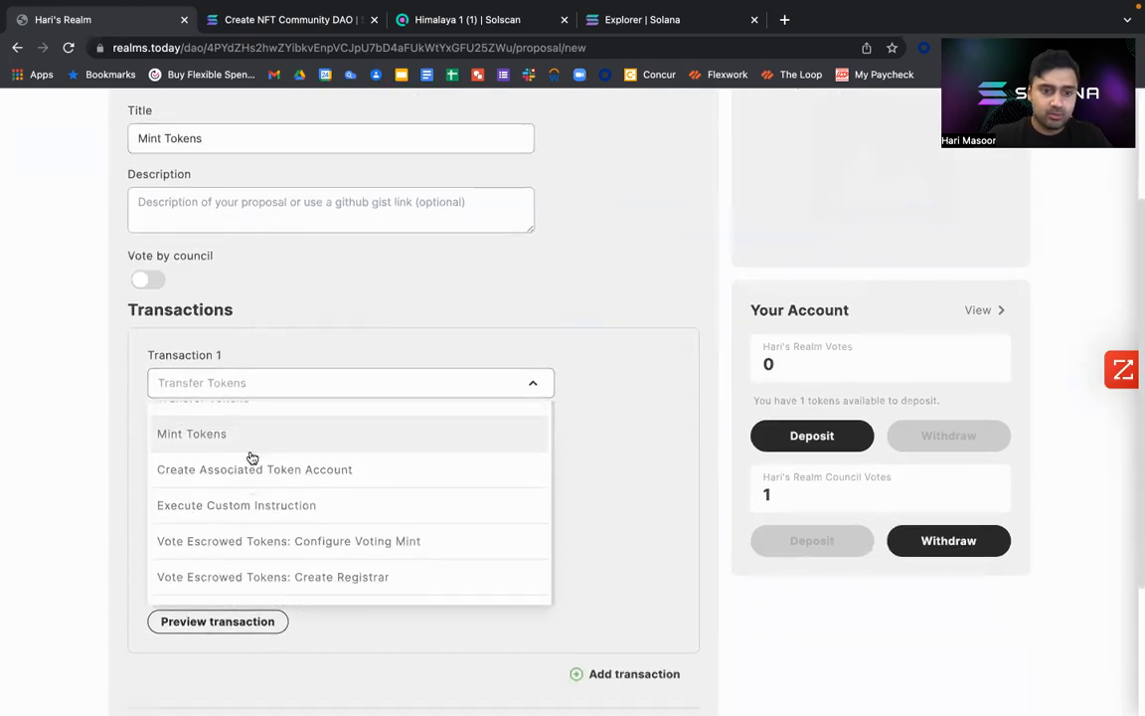
click(248, 450)
click(261, 456)
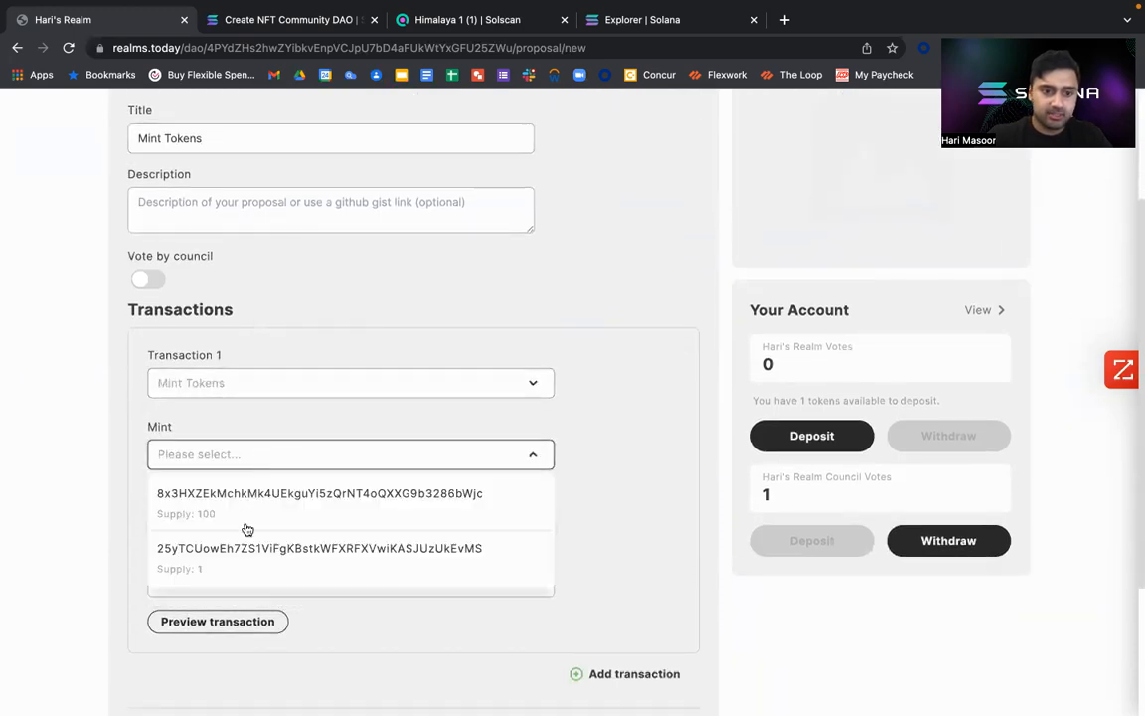
click(249, 526)
click(245, 525)
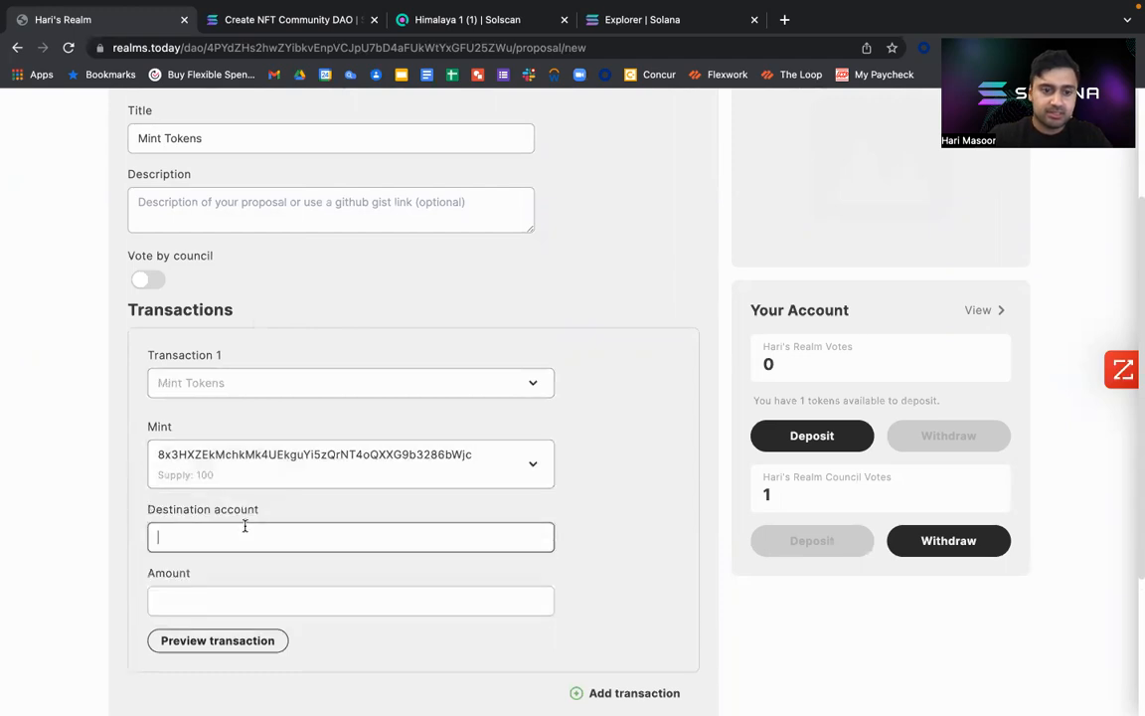
Copy the connected Phantom wallet's address into Transaction 1 as the destination account and set the mint amount to 2.
scroll(743, 391, up, 3)
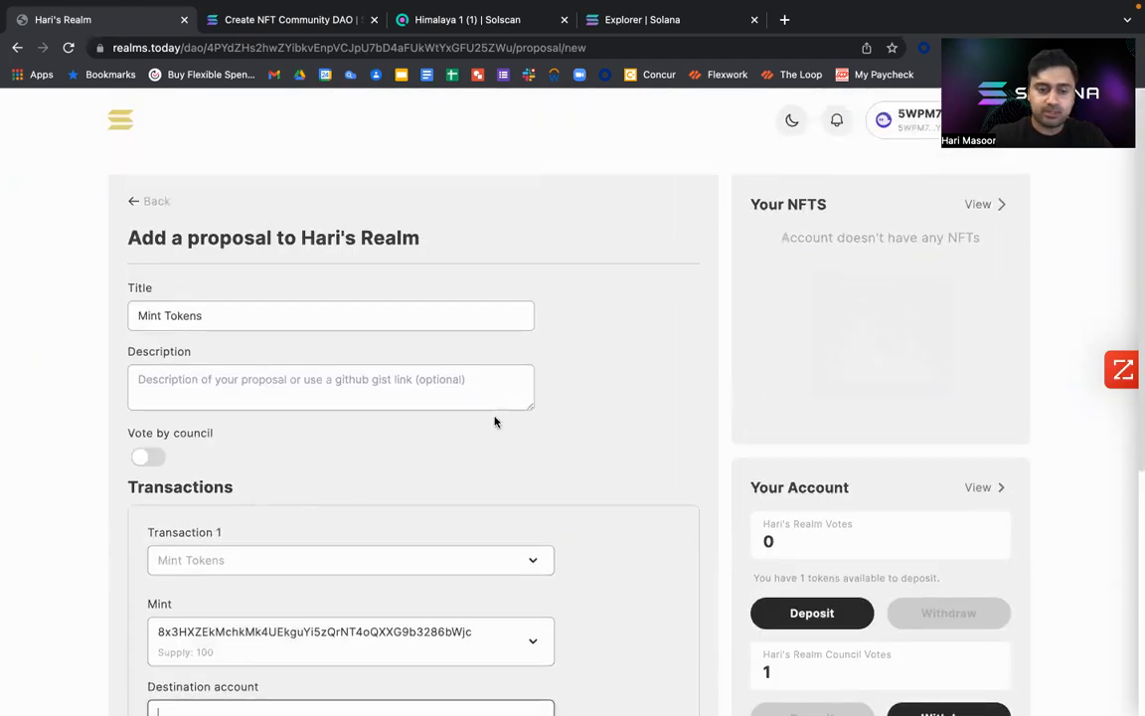
scroll(496, 421, down, 3)
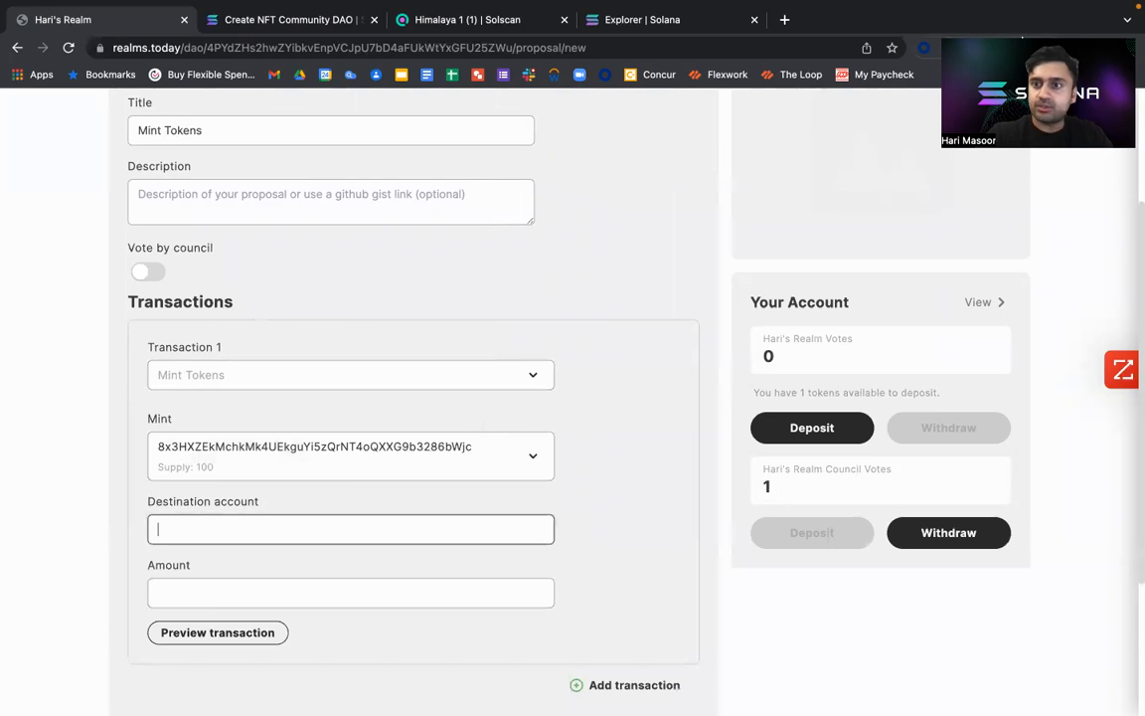
click(1001, 48)
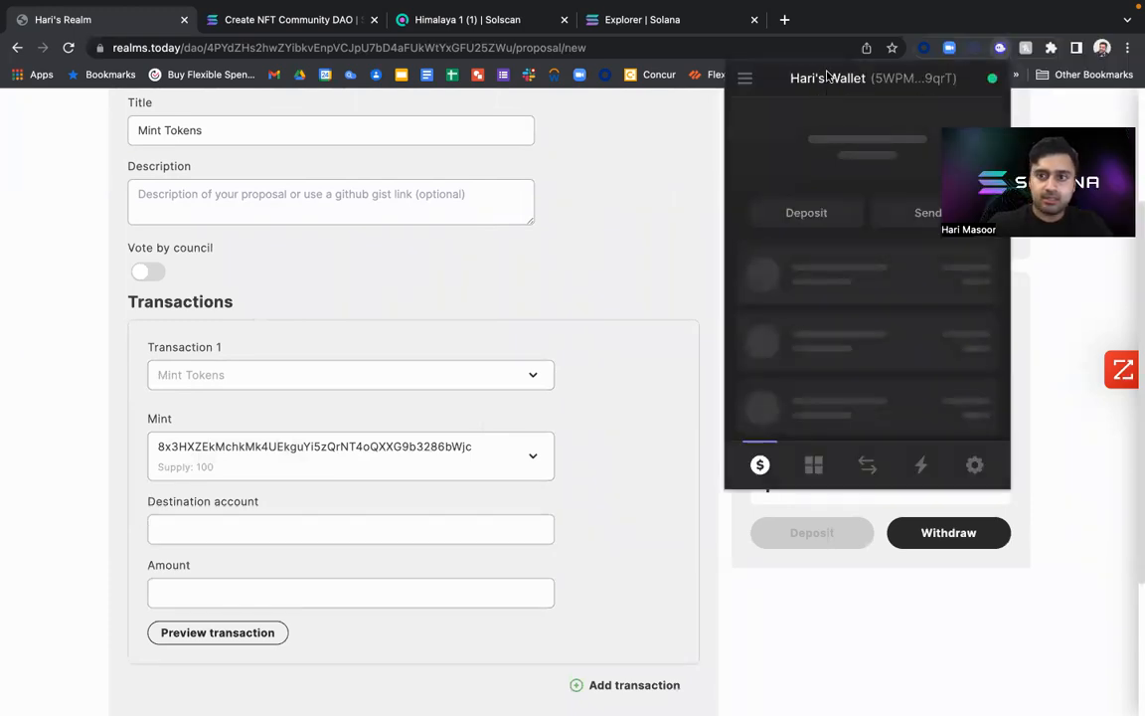
click(397, 527)
text(5WPM74sCAcSwXorz8vdCf6Wjmi65EDBc9jPwEp1Y9qrT)
click(301, 594)
text(2)
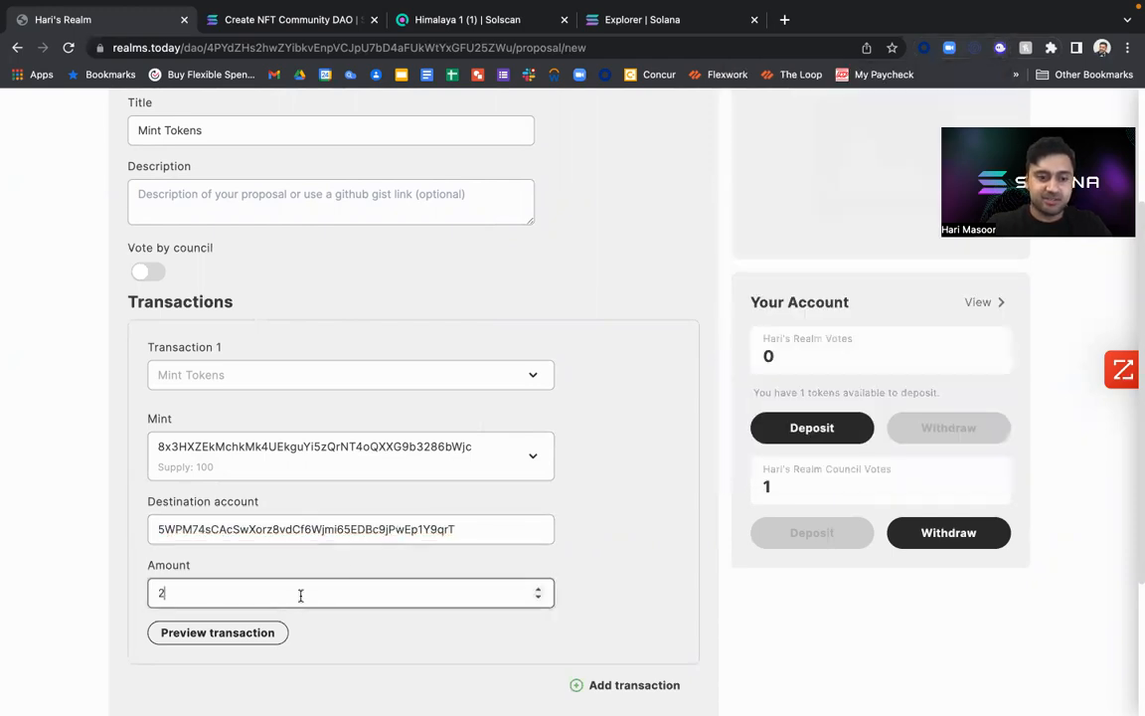
Preview the Mint Tokens transaction.
scroll(298, 569, down, 2)
click(253, 553)
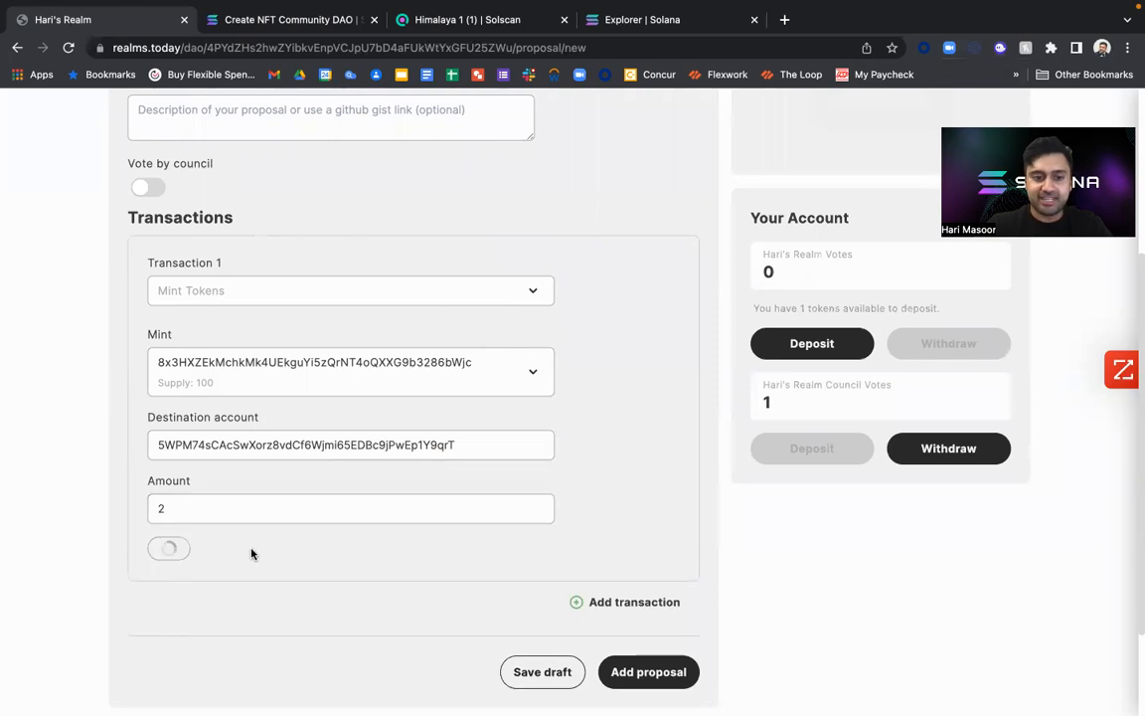
click(532, 494)
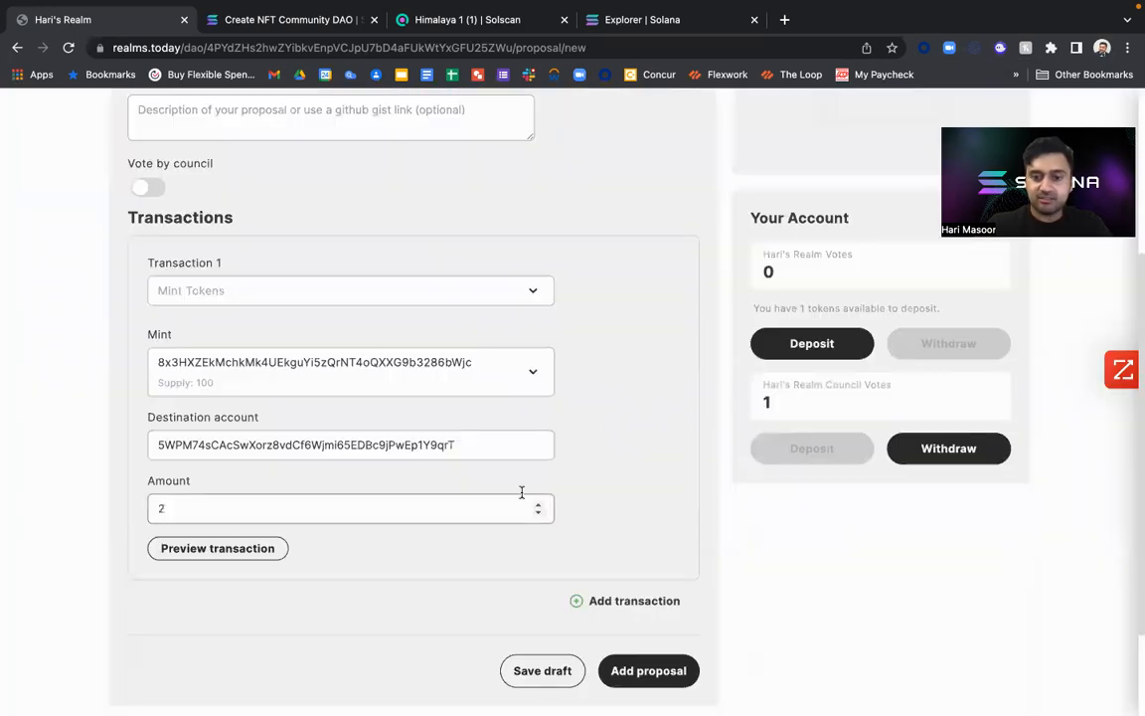
Add the Mint Tokens proposal to the realm and approve its transaction in the wallet.
scroll(695, 532, down, 2)
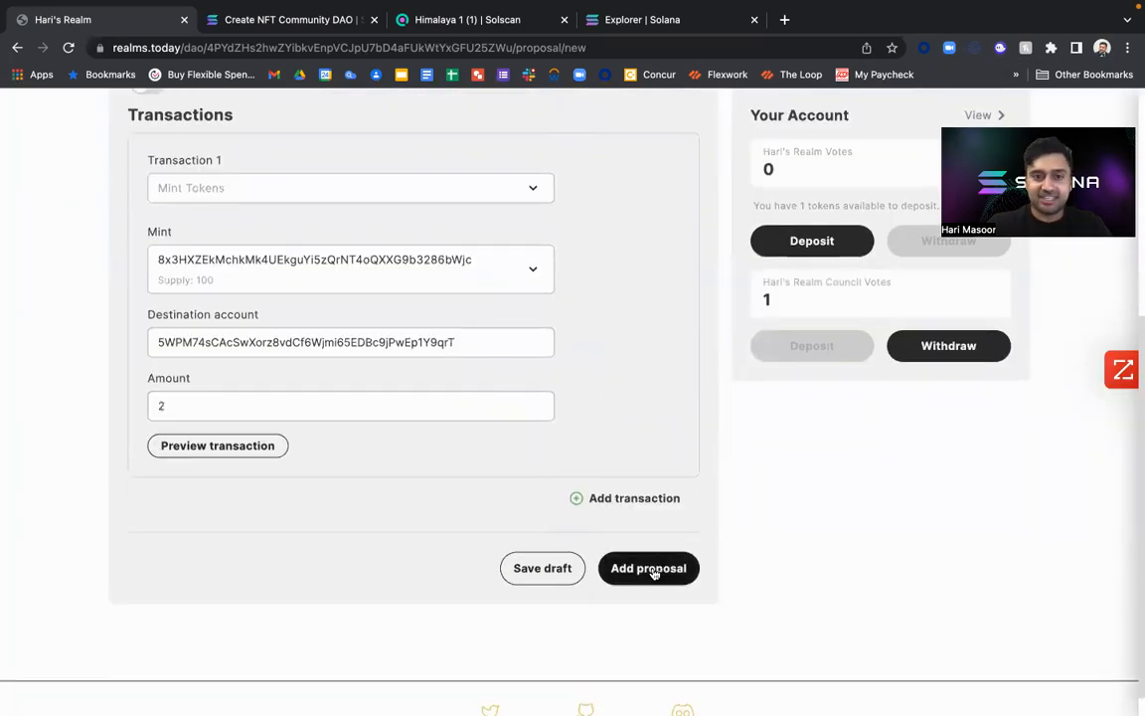
click(654, 570)
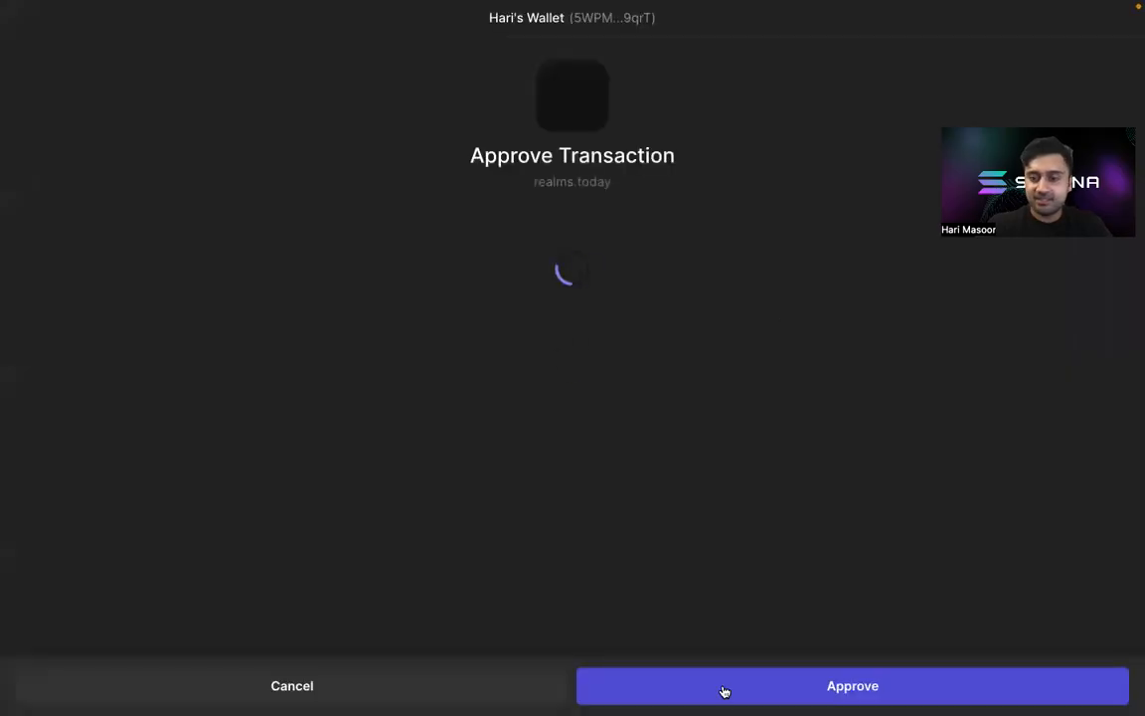
click(724, 689)
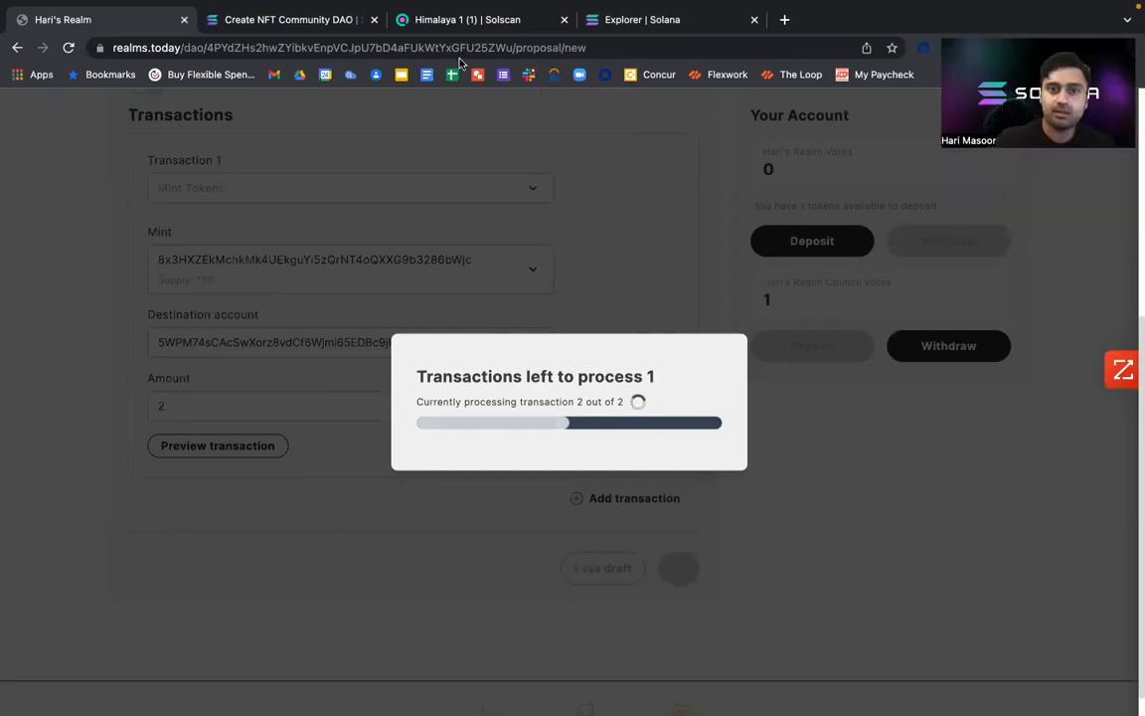
scroll(888, 343, up, 3)
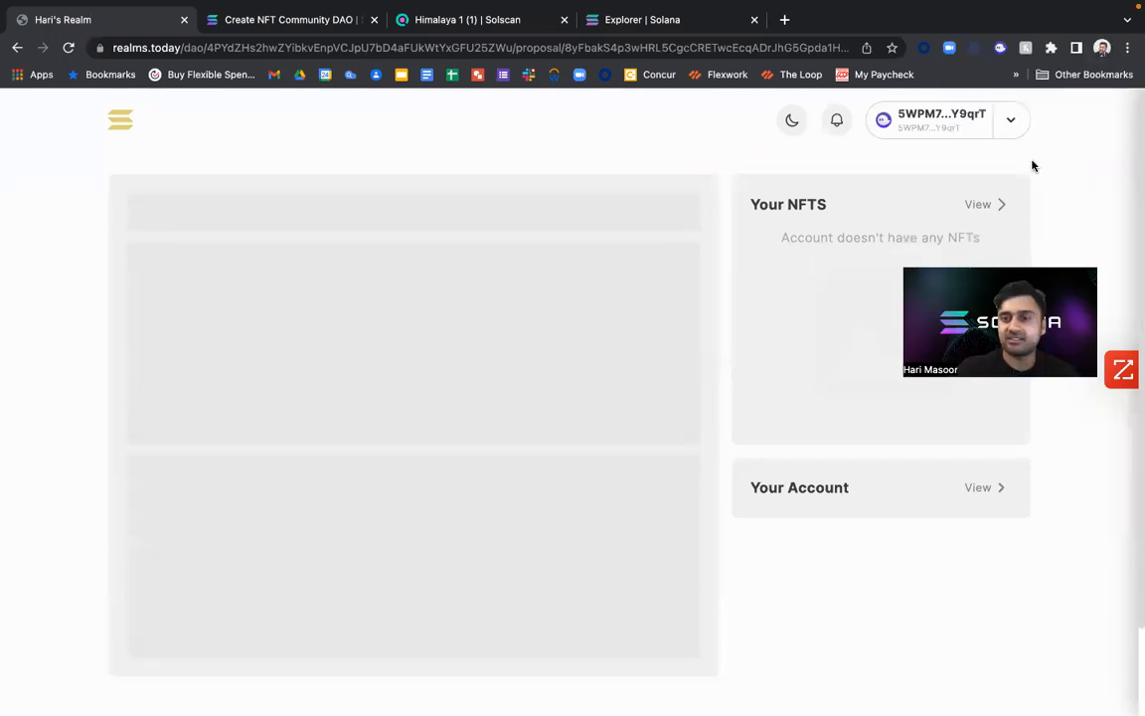
mouse_move(971, 8)
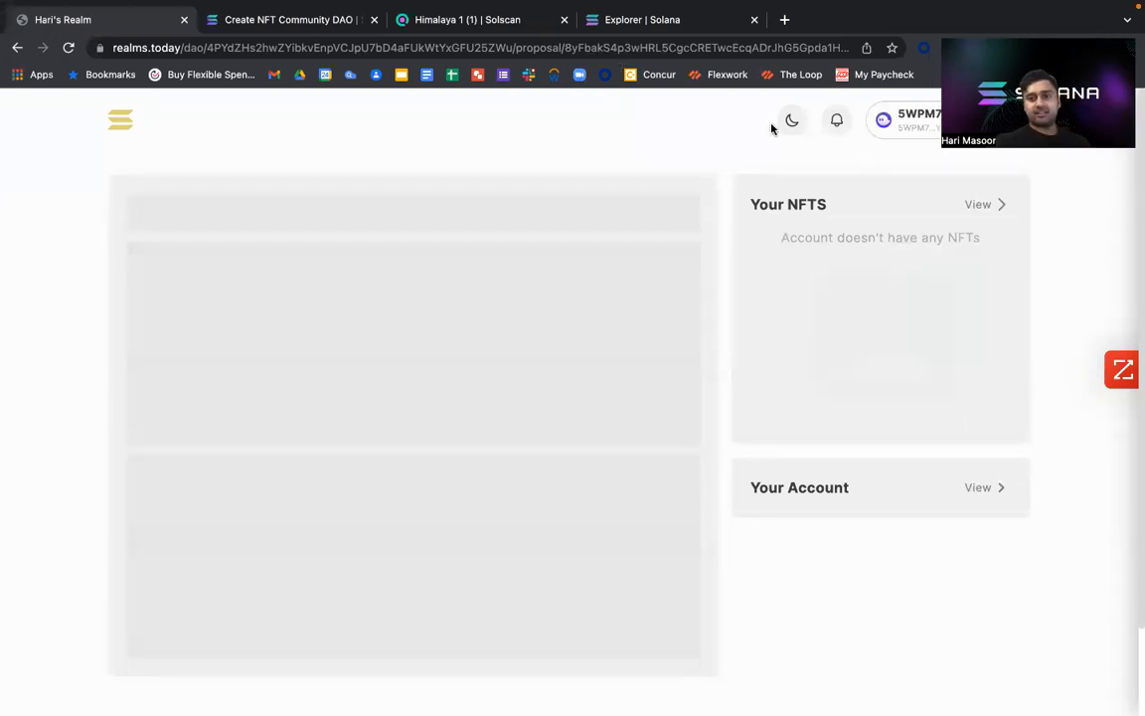
Return to the DAO list, search it by the owner's first name, and reopen the owner's Realm.
click(122, 121)
click(832, 192)
text(hari)
click(417, 432)
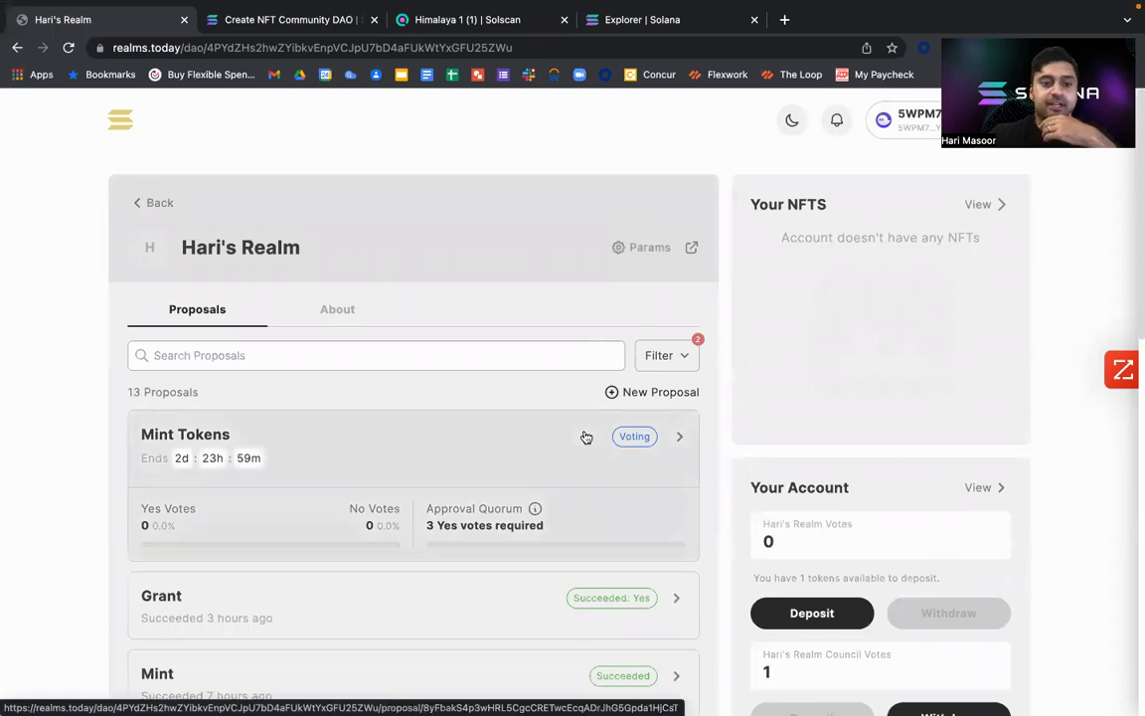
Look through the realm's proposals, treasury and programs, and open the Mint Tokens proposal.
scroll(566, 452, down, 3)
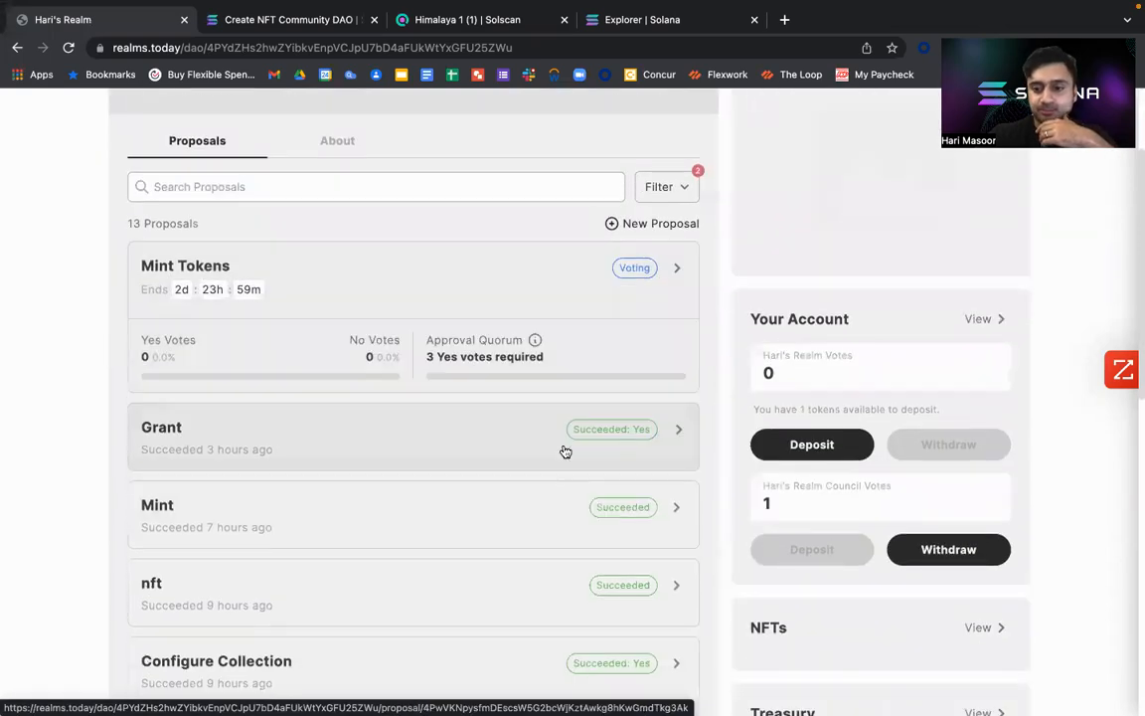
scroll(565, 452, down, 10)
scroll(565, 449, up, 6)
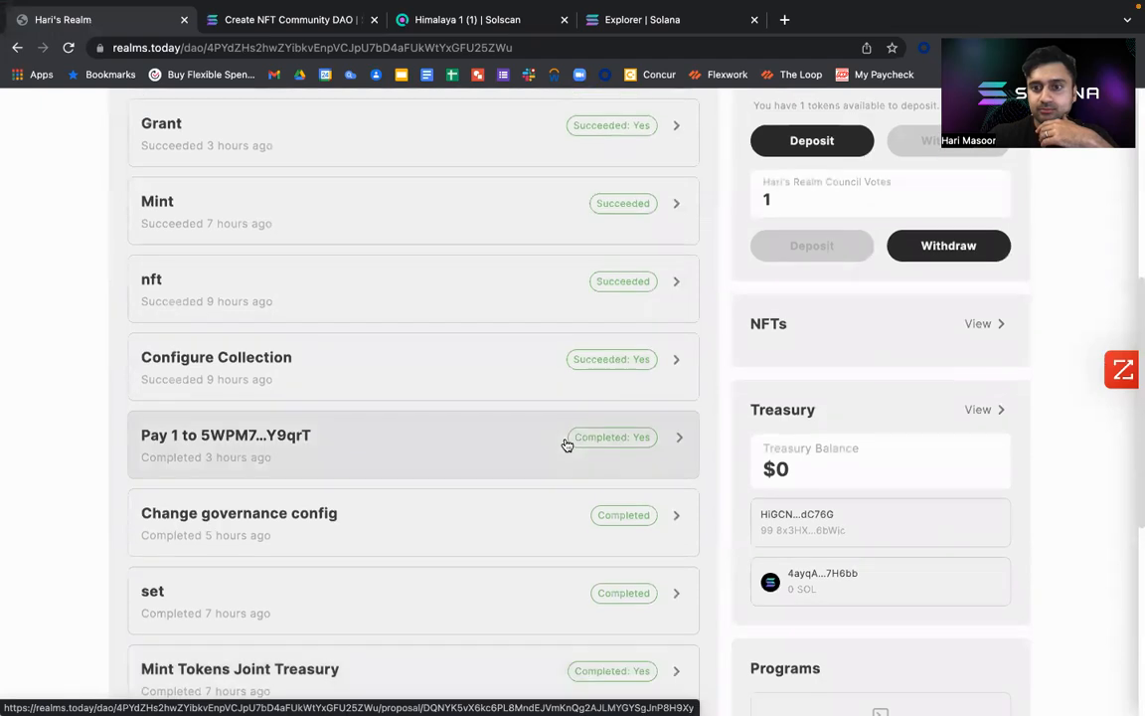
scroll(566, 444, up, 3)
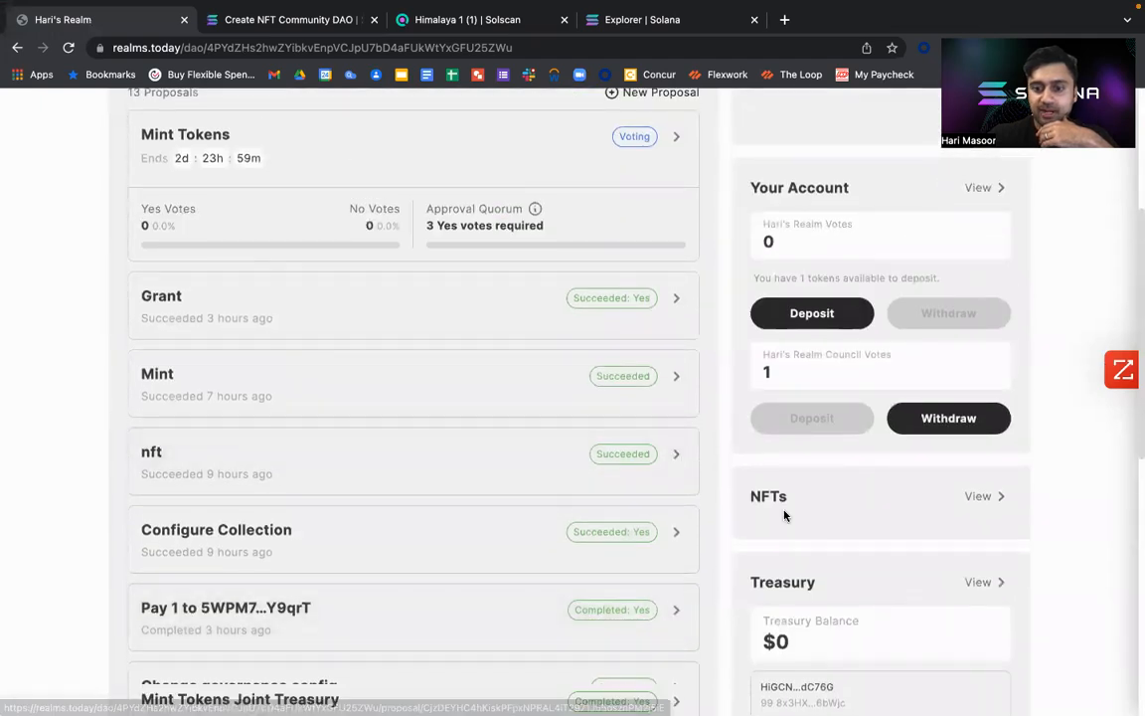
scroll(795, 442, down, 7)
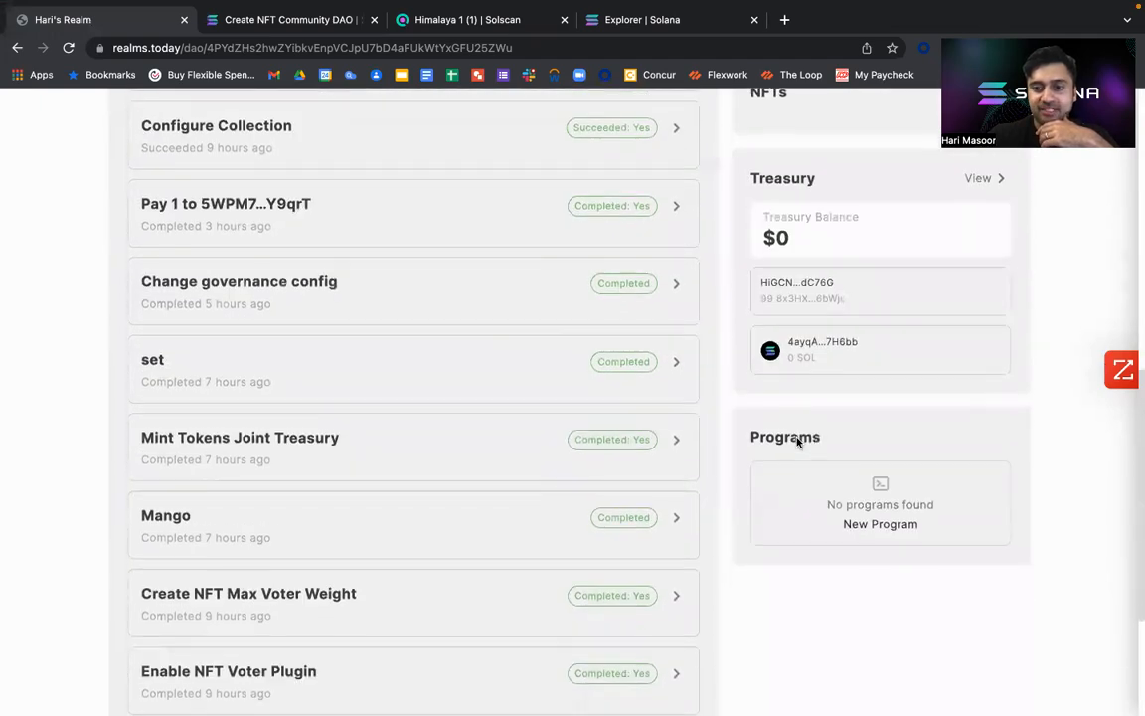
scroll(797, 441, down, 3)
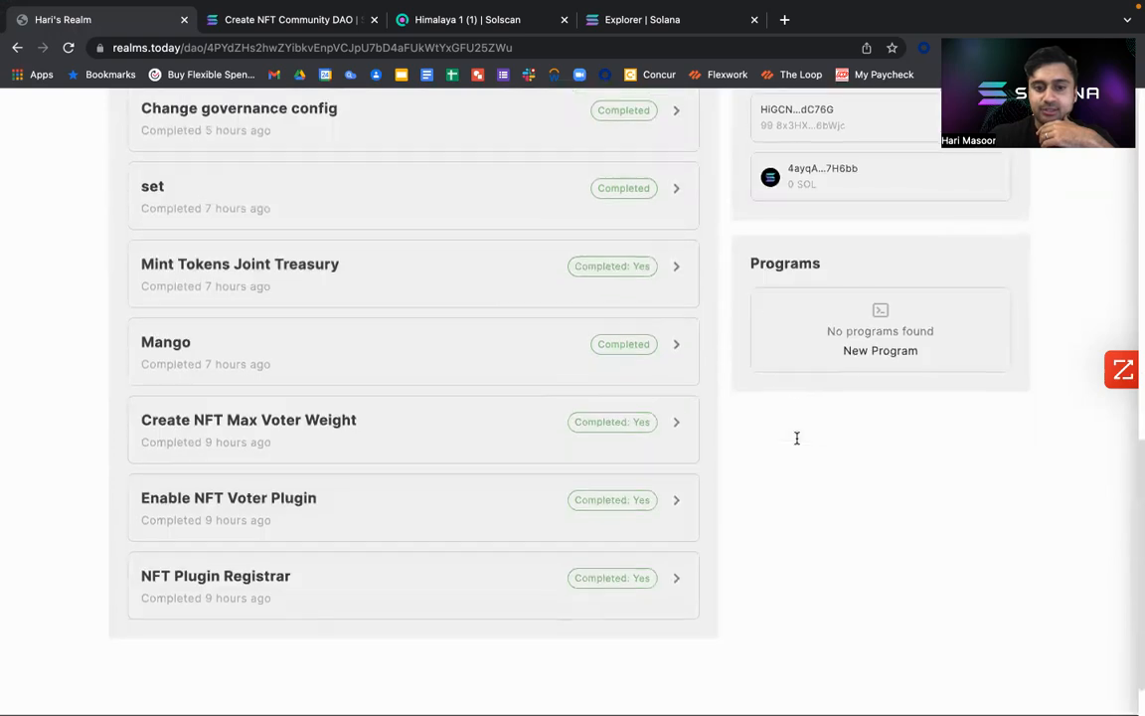
scroll(796, 437, up, 12)
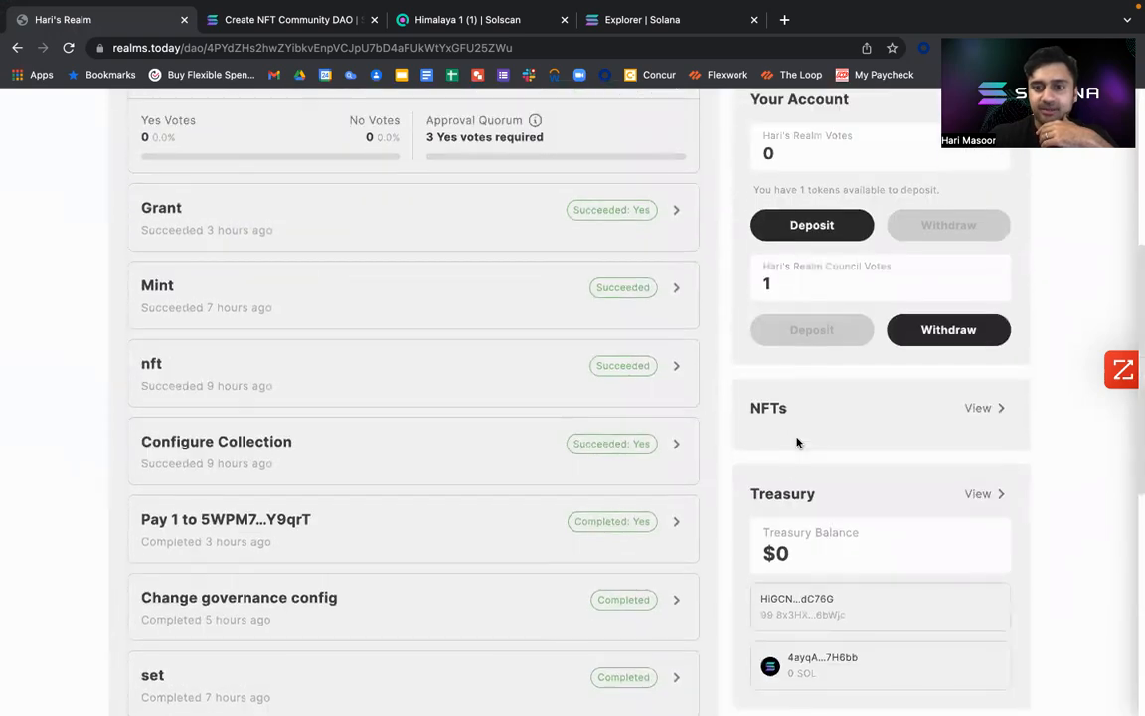
click(522, 241)
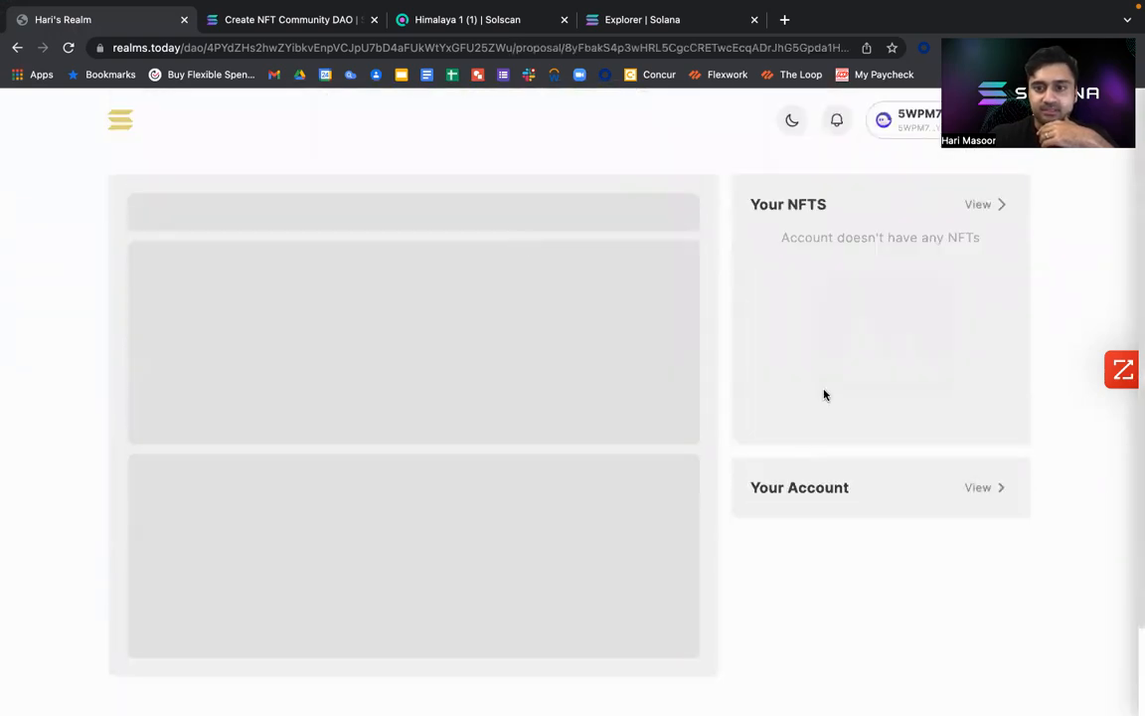
scroll(824, 393, down, 2)
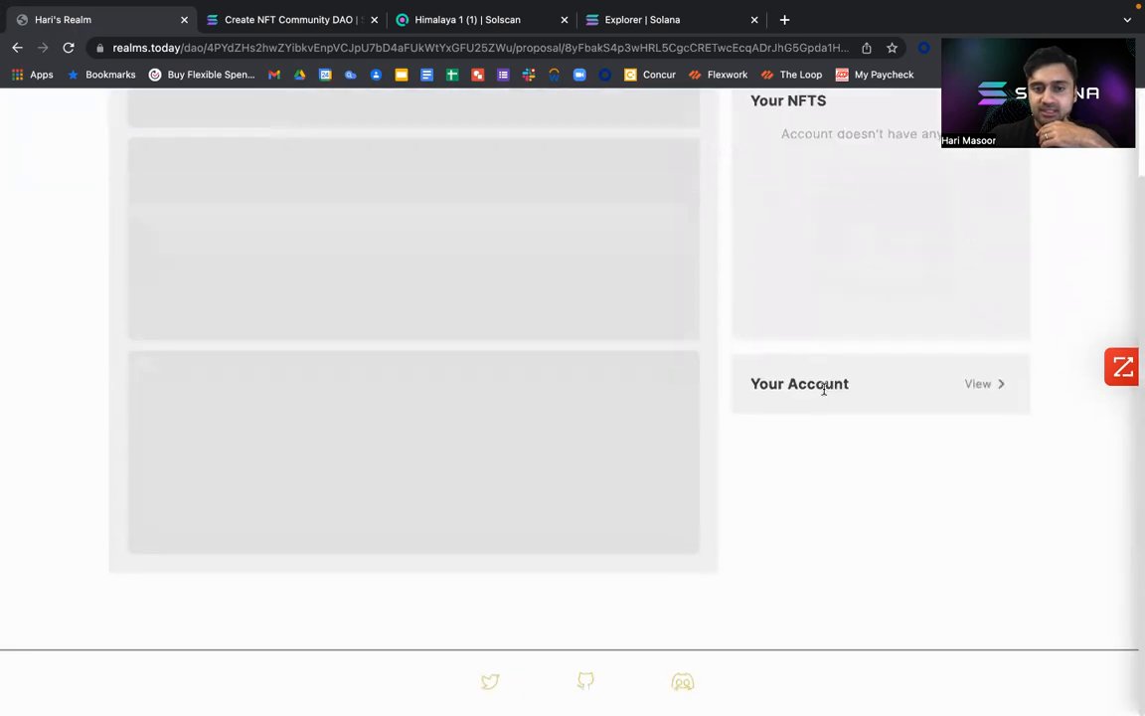
scroll(824, 389, up, 2)
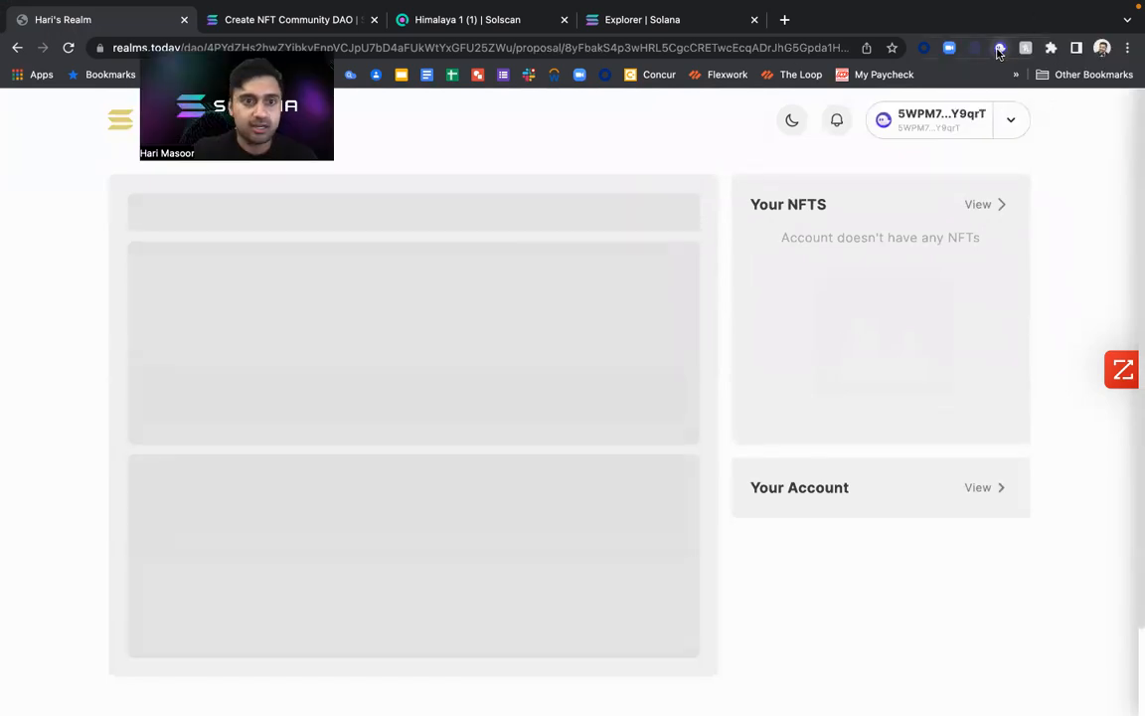
Switch the active Phantom wallet to Best new Wallet and return to the proposal page.
click(999, 50)
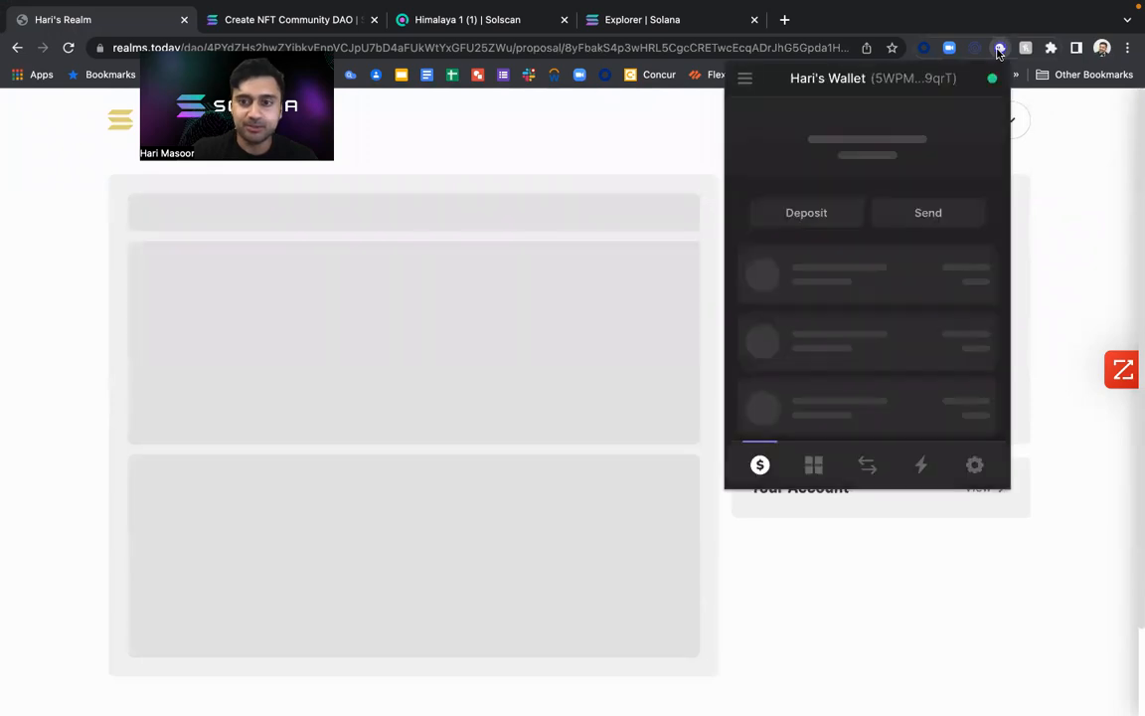
click(745, 78)
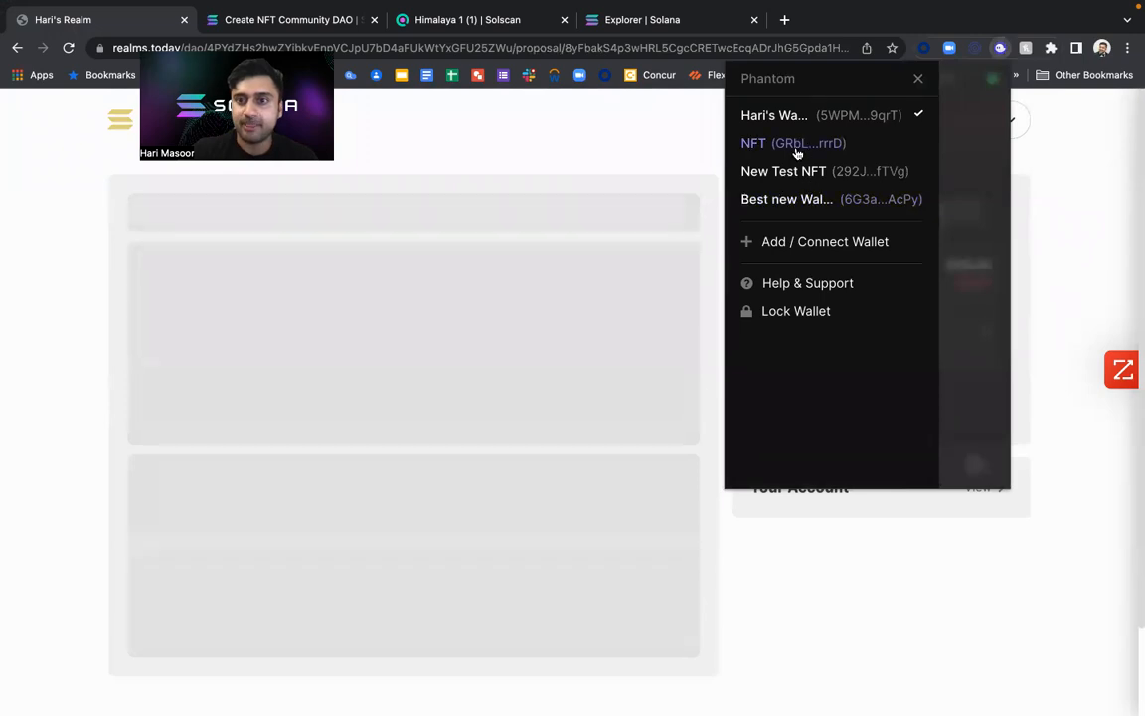
click(796, 203)
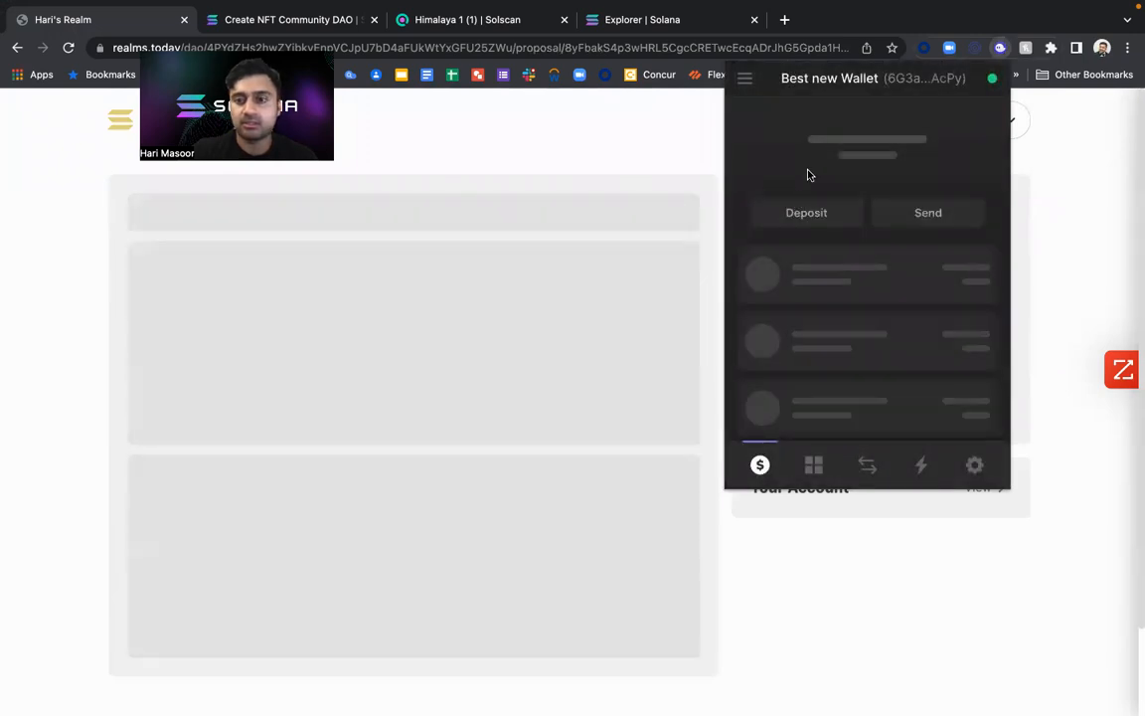
click(1043, 129)
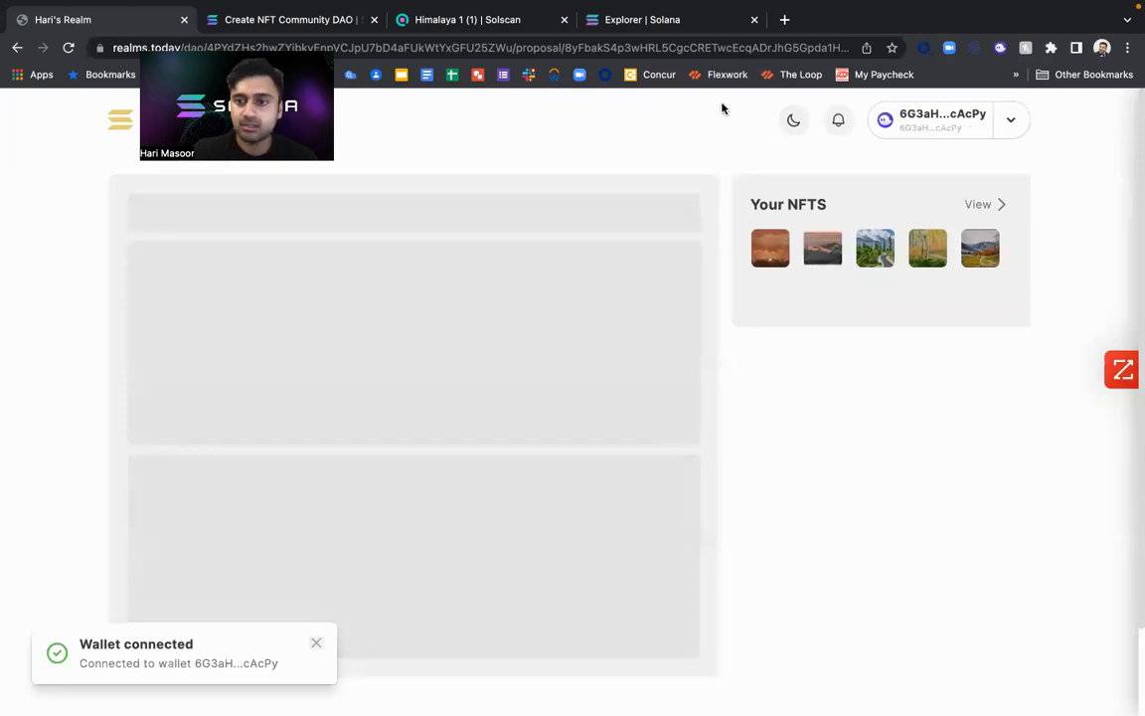
Find the owner's Realm again in the DAO list and open its Mint Tokens proposal.
click(978, 206)
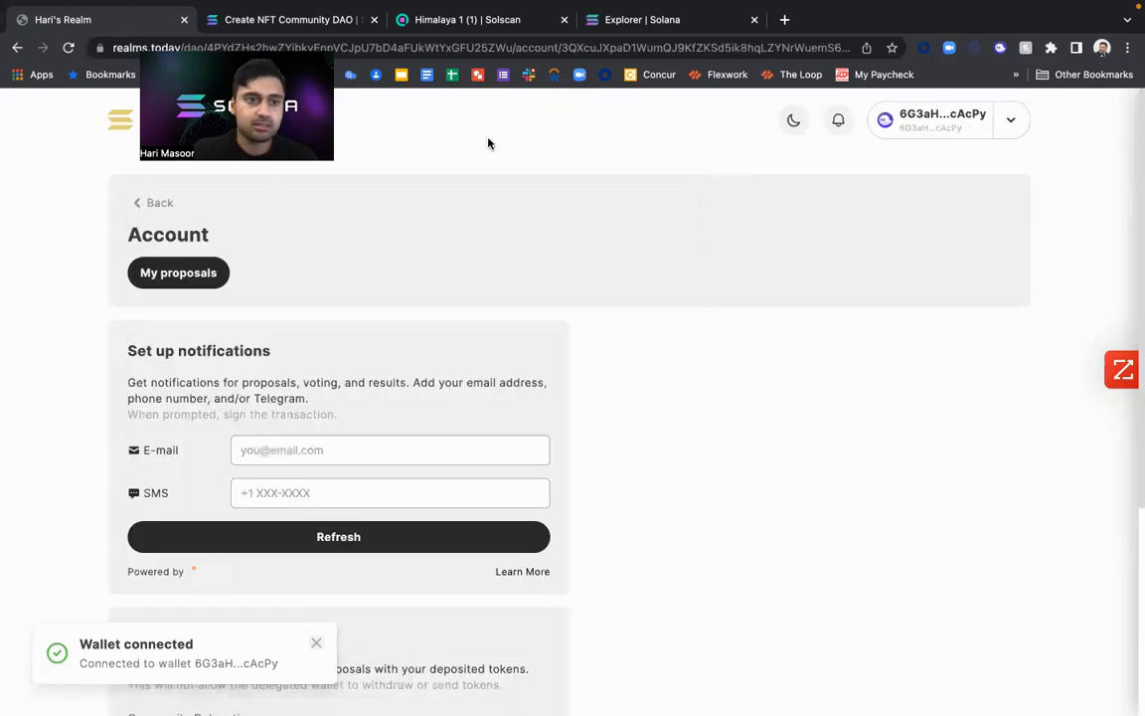
click(119, 120)
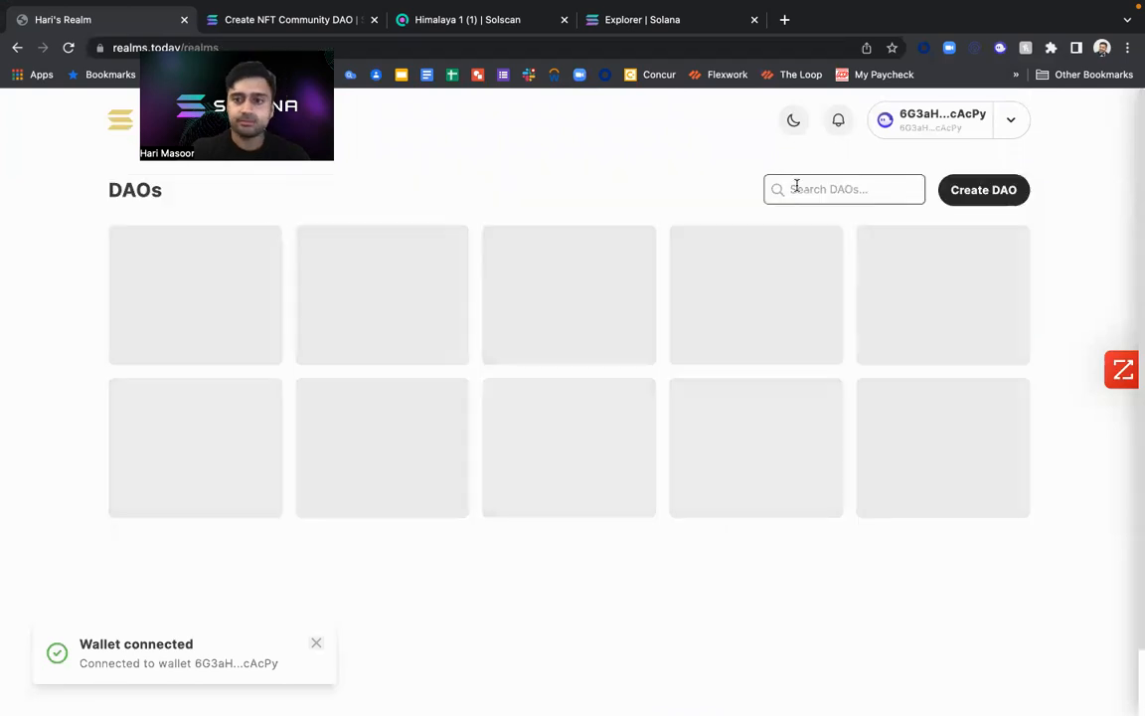
click(797, 189)
text(hari)
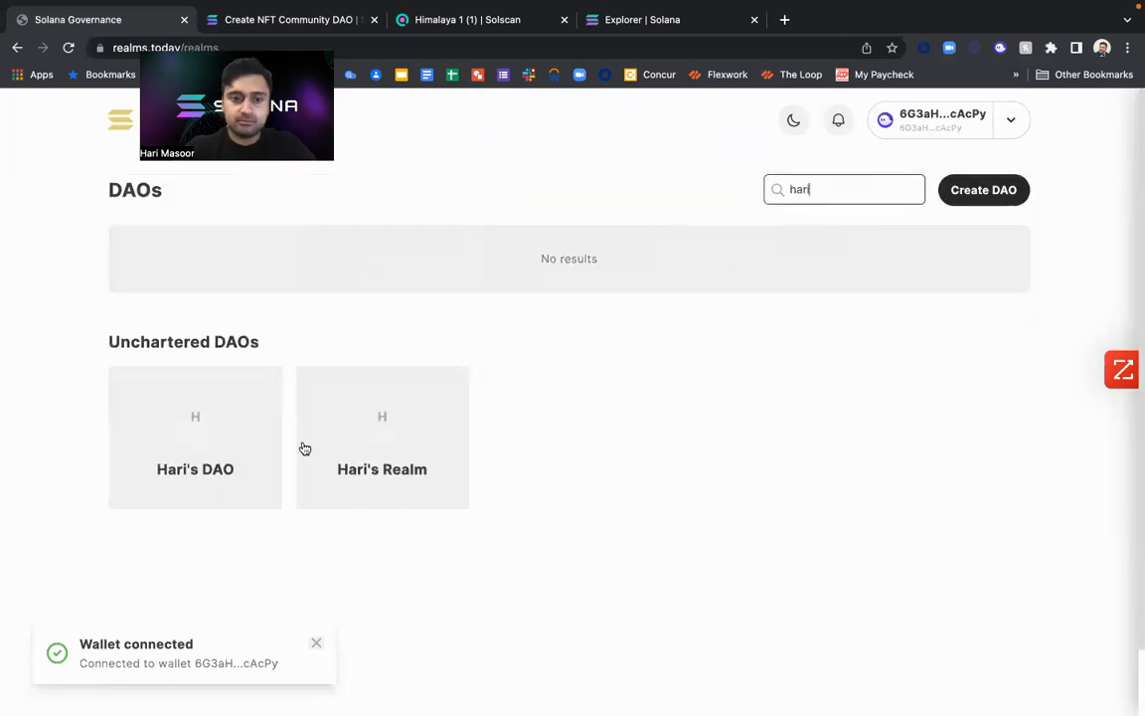
click(364, 452)
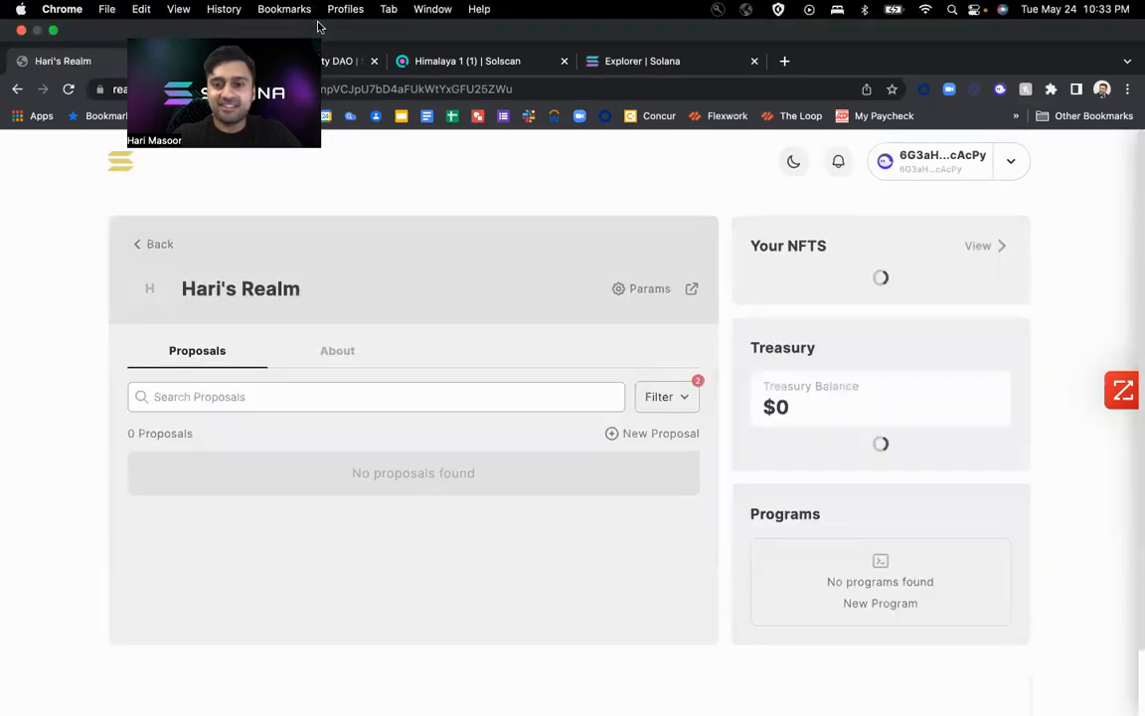
scroll(877, 388, down, 5)
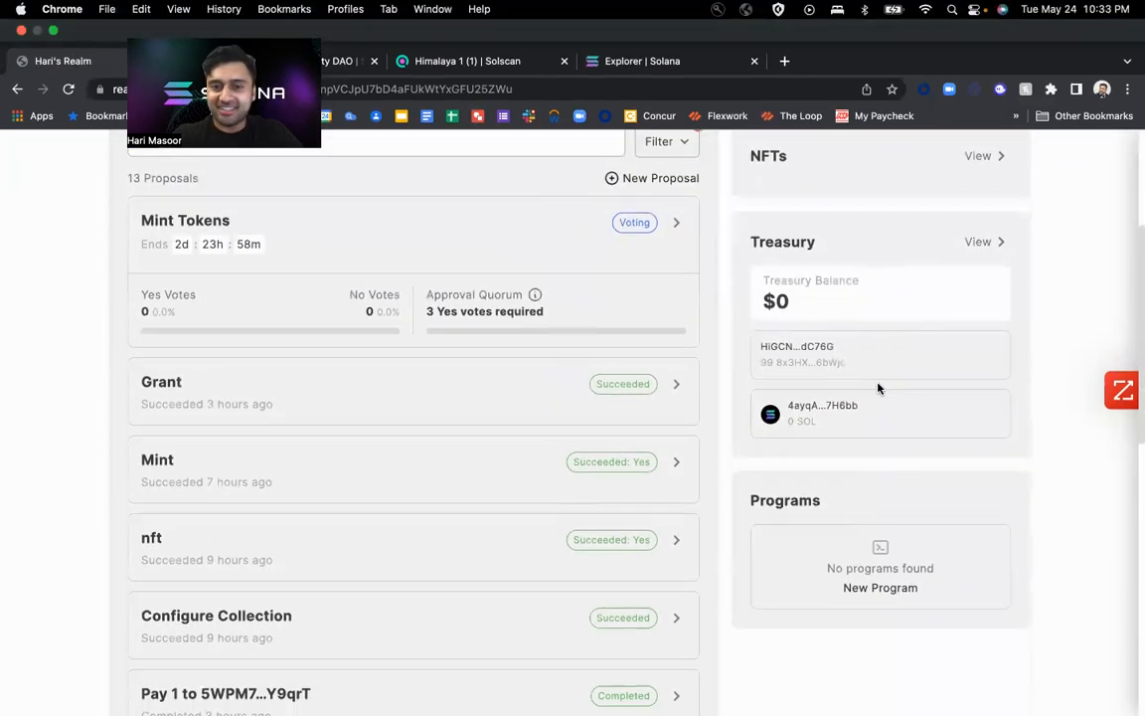
click(622, 238)
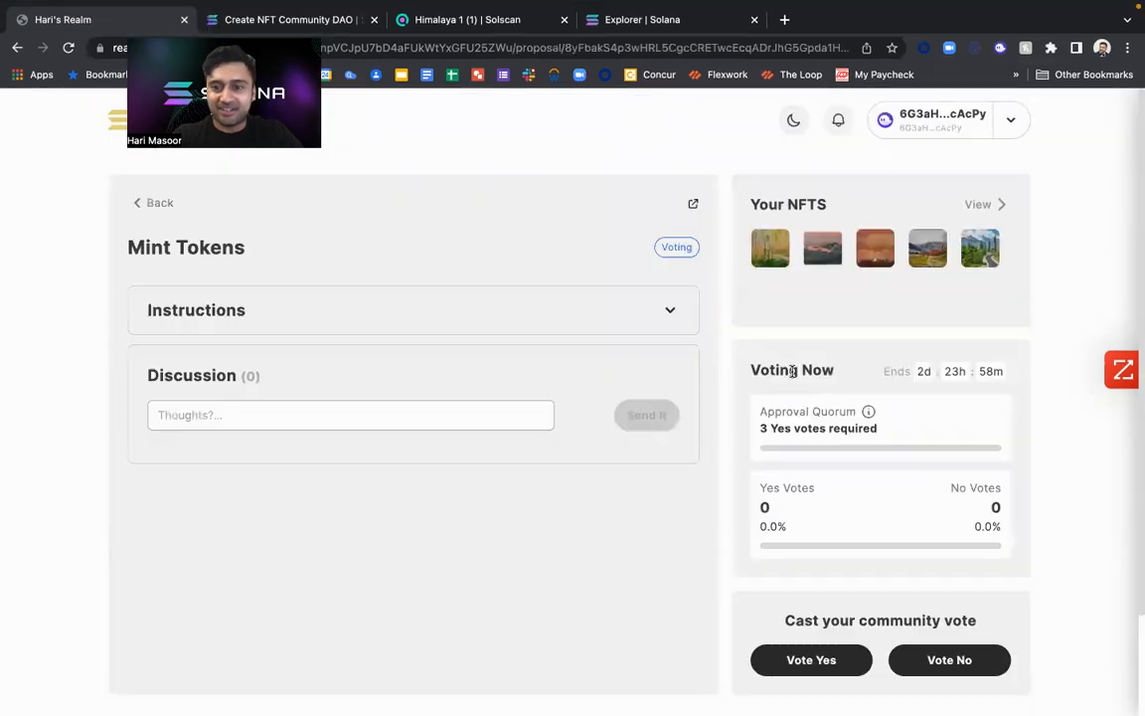
Vote Yes on the Mint Tokens proposal with the comment "yes!" and approve the vote in the wallet.
scroll(819, 486, down, 2)
click(802, 540)
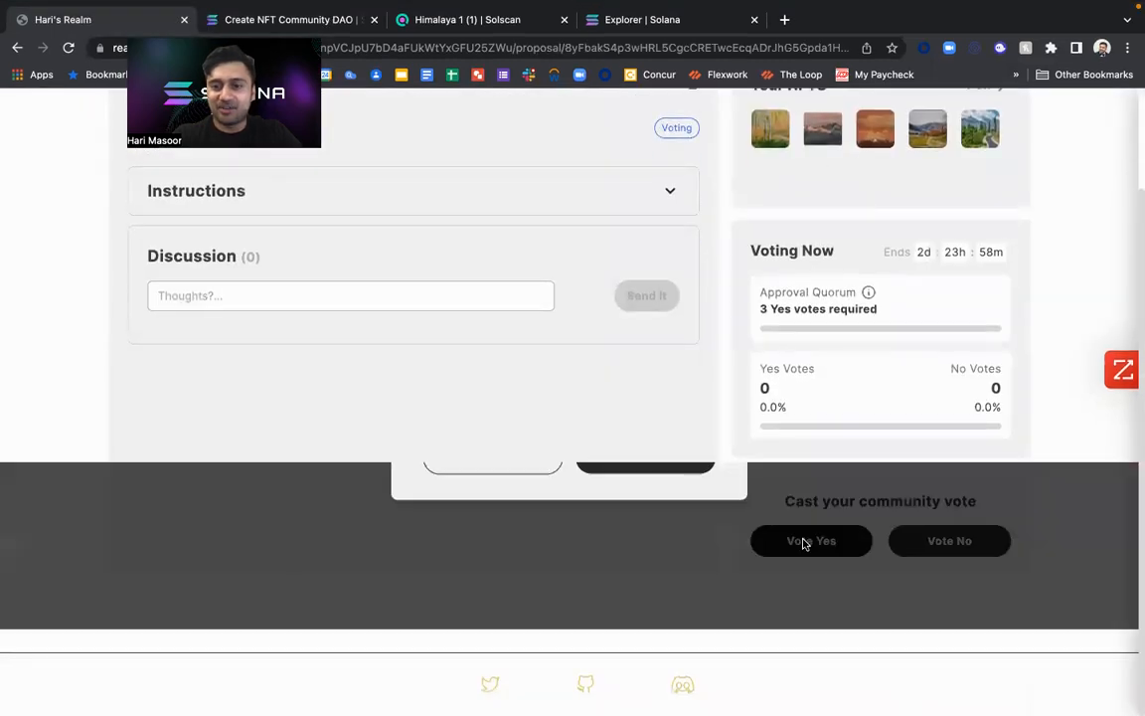
click(626, 397)
text(yes)
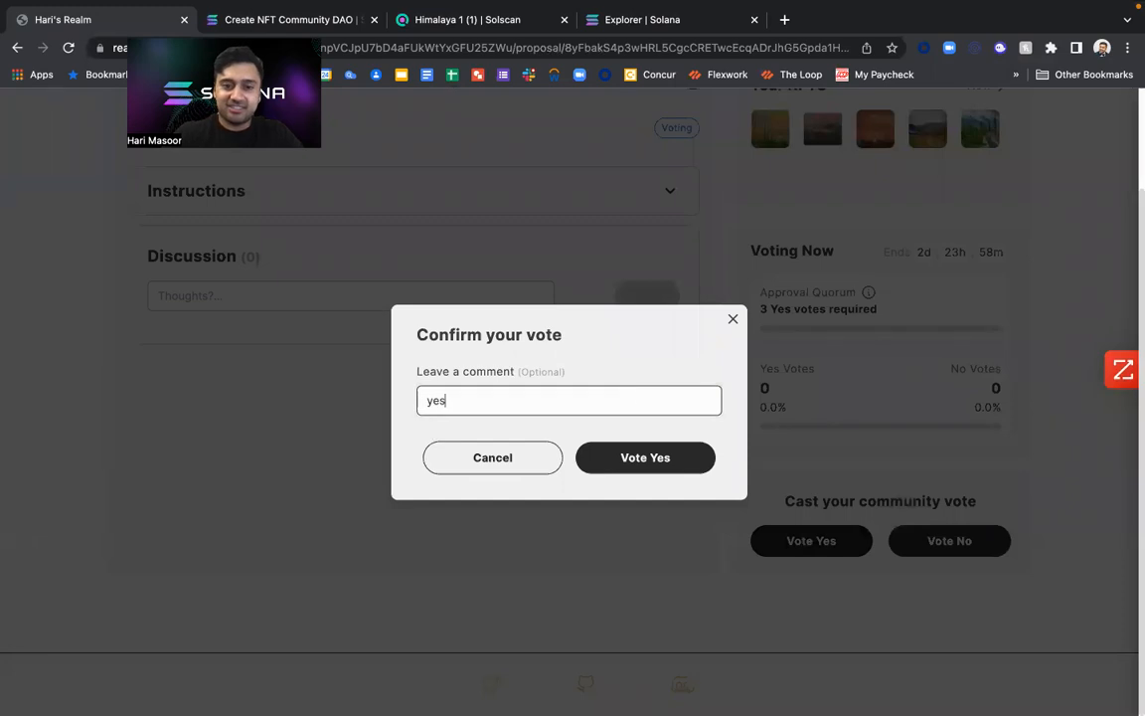
text(!)
click(603, 461)
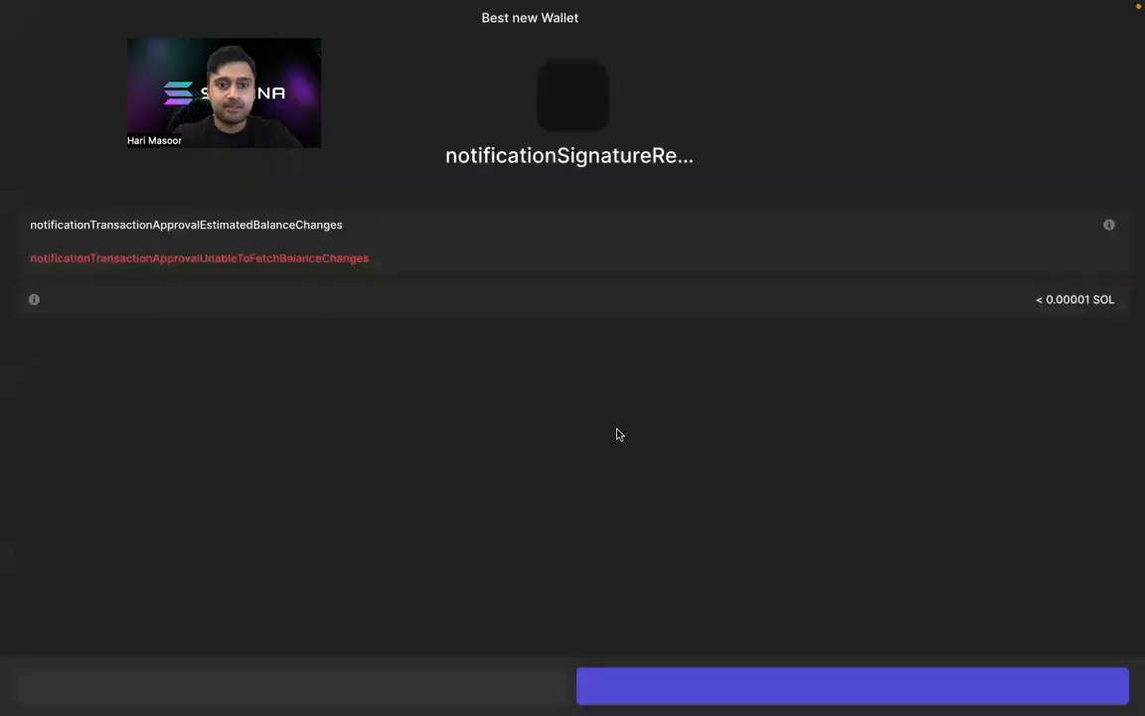
click(744, 686)
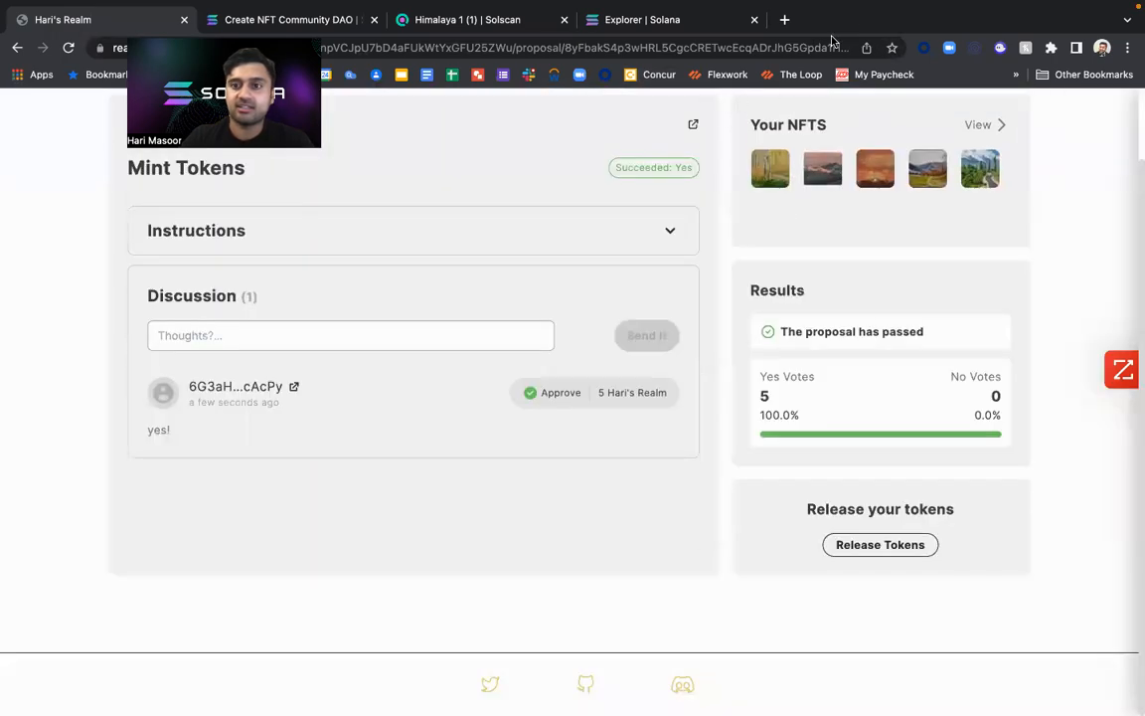
scroll(634, 203, up, 2)
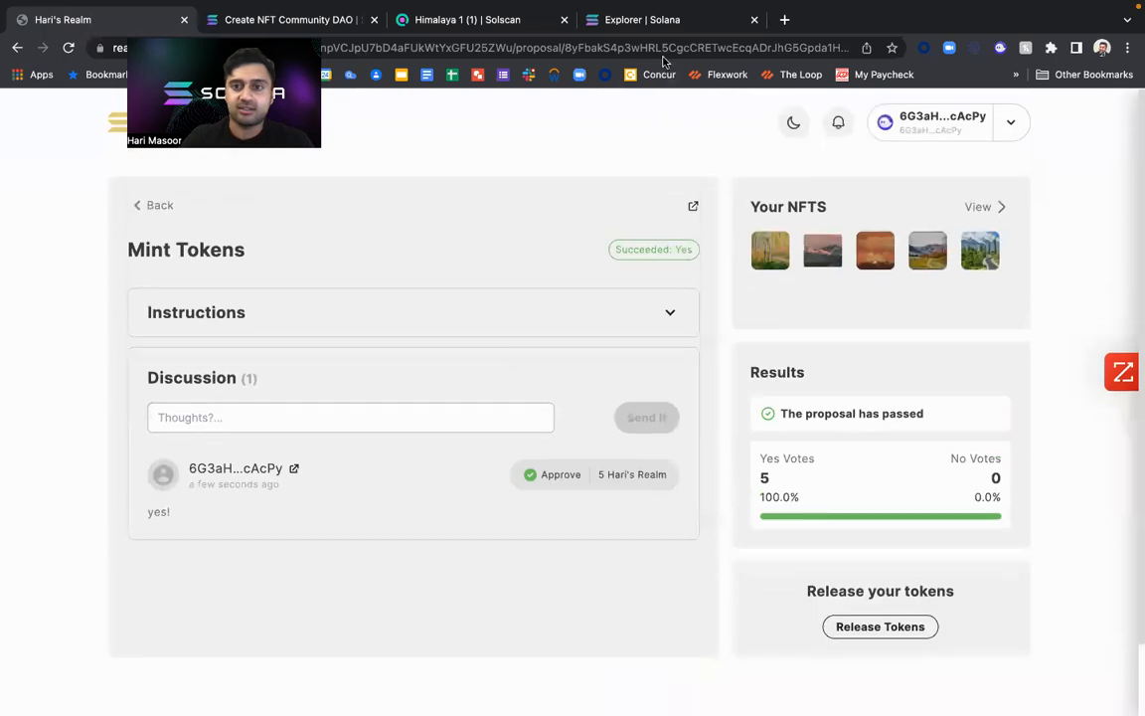
mouse_move(798, 14)
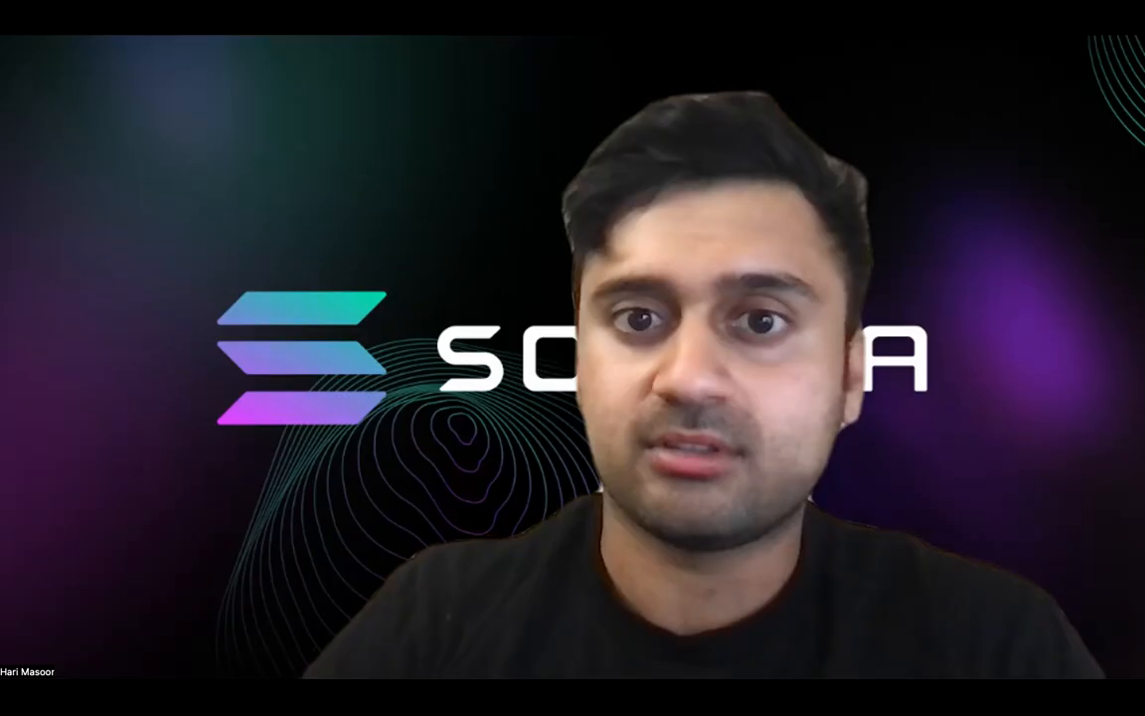